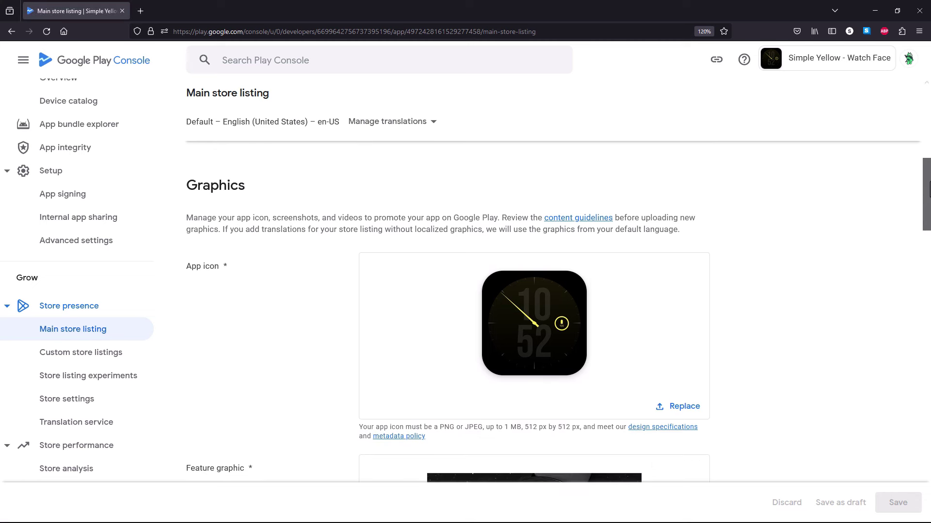
- Review the store listing graphics, then zoom in on the Figma Watch frame
drag(928, 202, 927, 415)
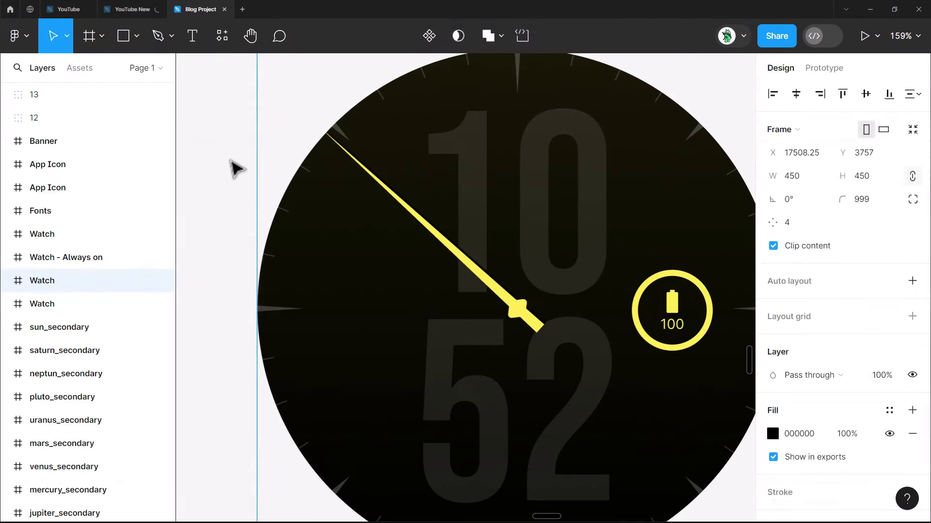
click(241, 202)
scroll(241, 202, down, 3)
scroll(266, 212, left, 2)
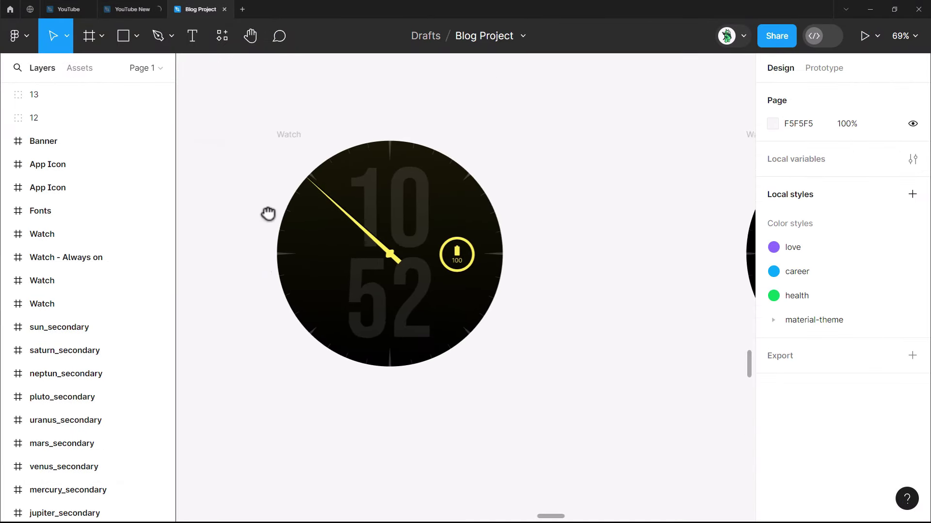
scroll(282, 227, up, 3)
scroll(375, 218, right, 2)
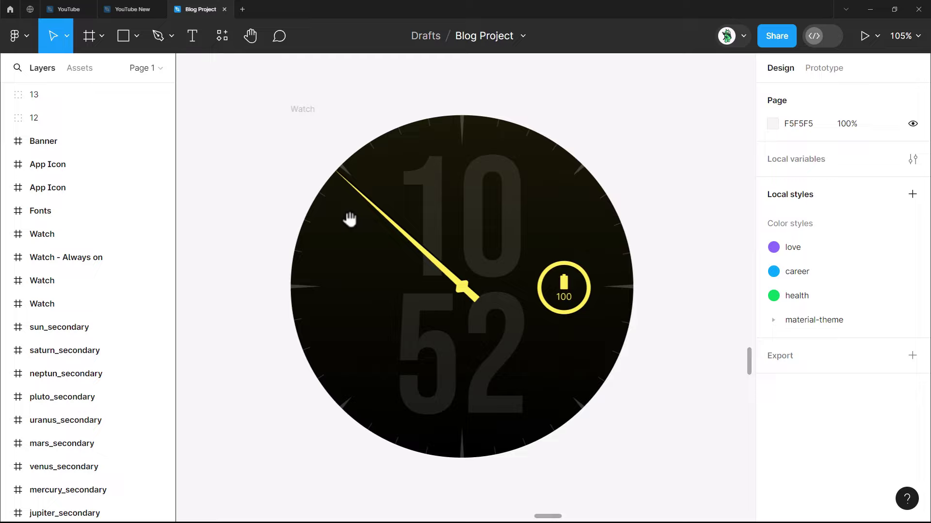
- Scrub the Run timeline so the Test watch face previews at 05:28
click(423, 252)
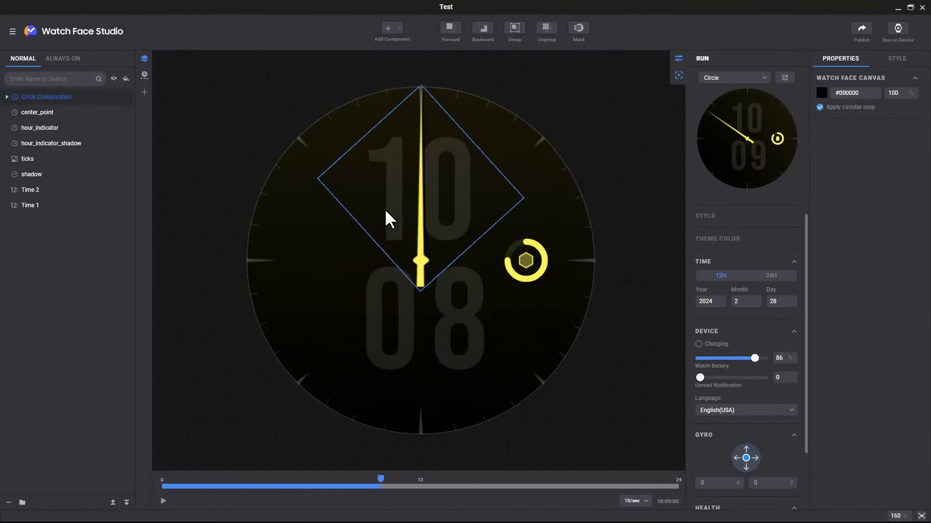
scroll(385, 209, up, 2)
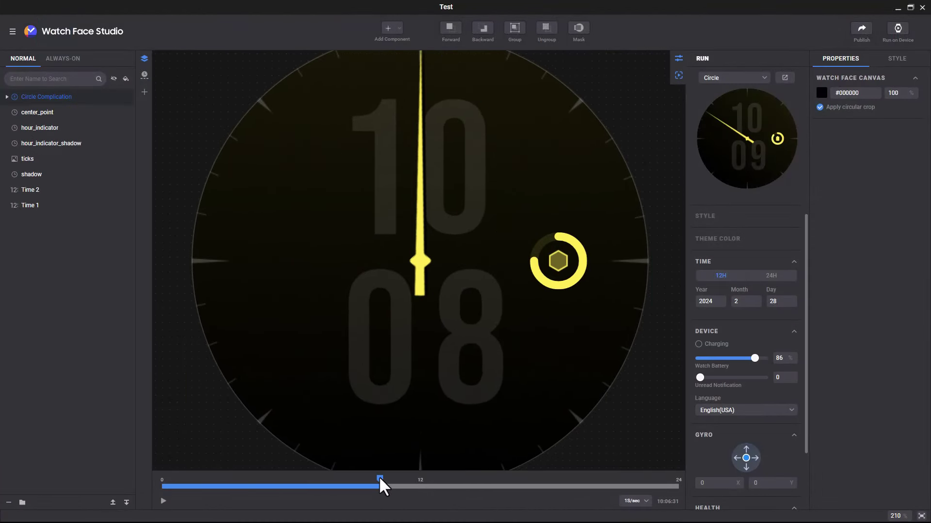
drag(379, 477, 280, 494)
- Bring the Figma watch design into view and select the 450×450 Watch frame
click(429, 267)
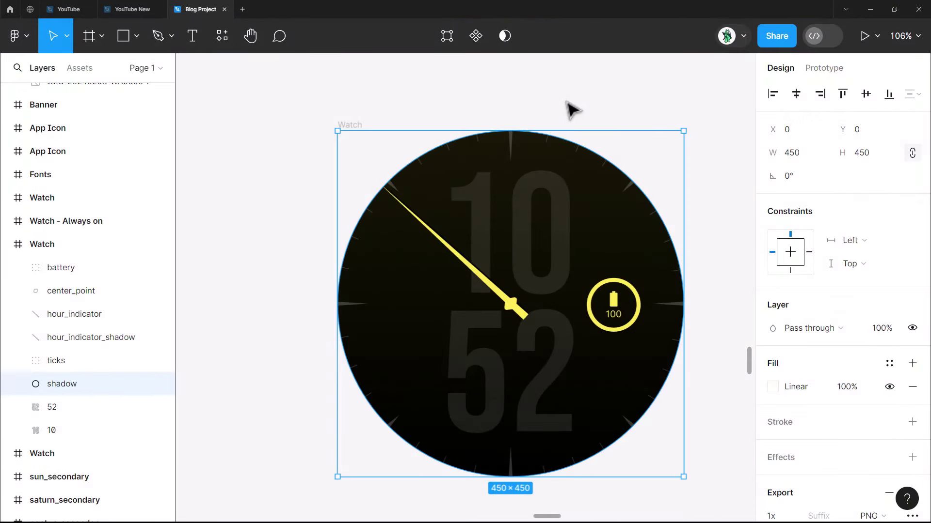
click(545, 106)
scroll(557, 92, up, 3)
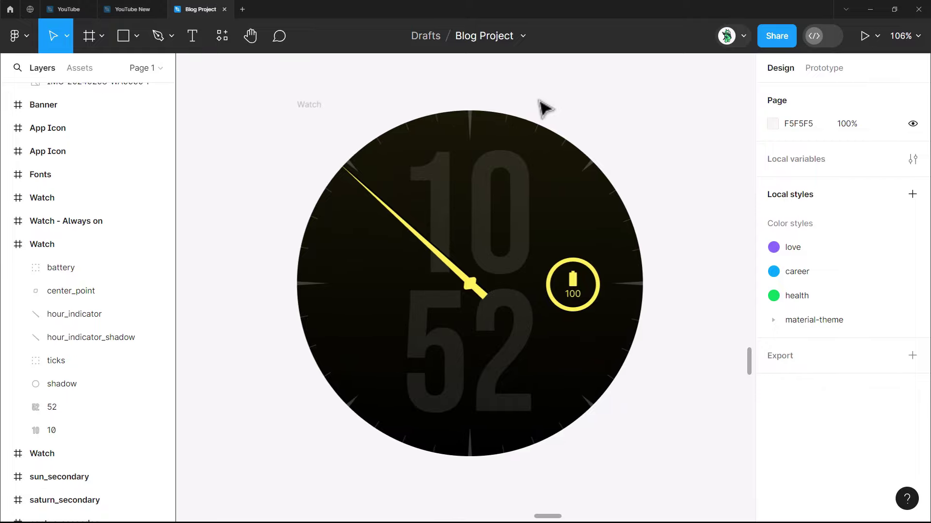
drag(545, 113, 584, 79)
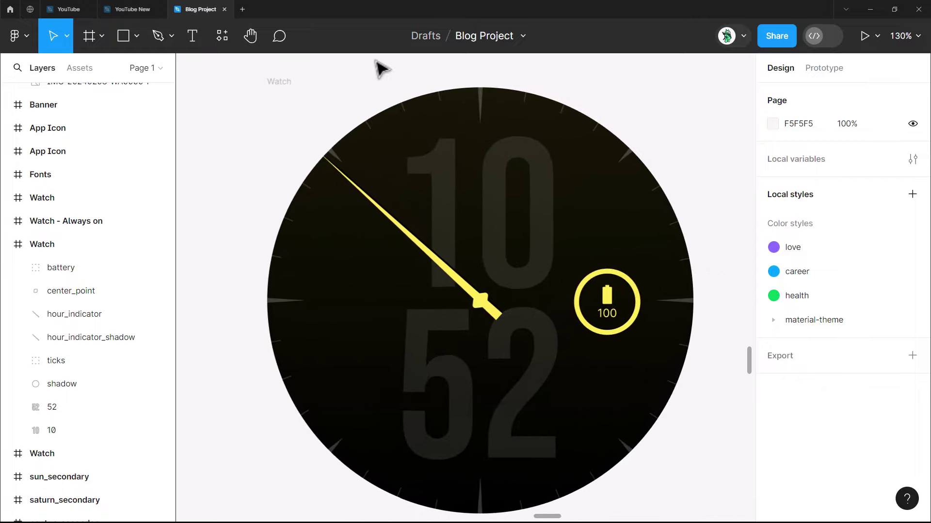
click(280, 82)
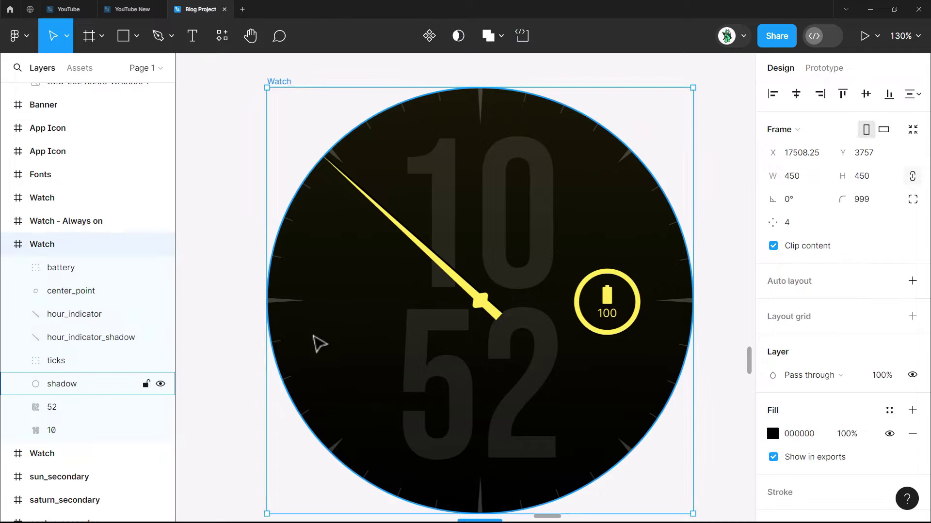
- Inspect the 10 and 52 digit layers and the shadow circle's rotation
click(56, 427)
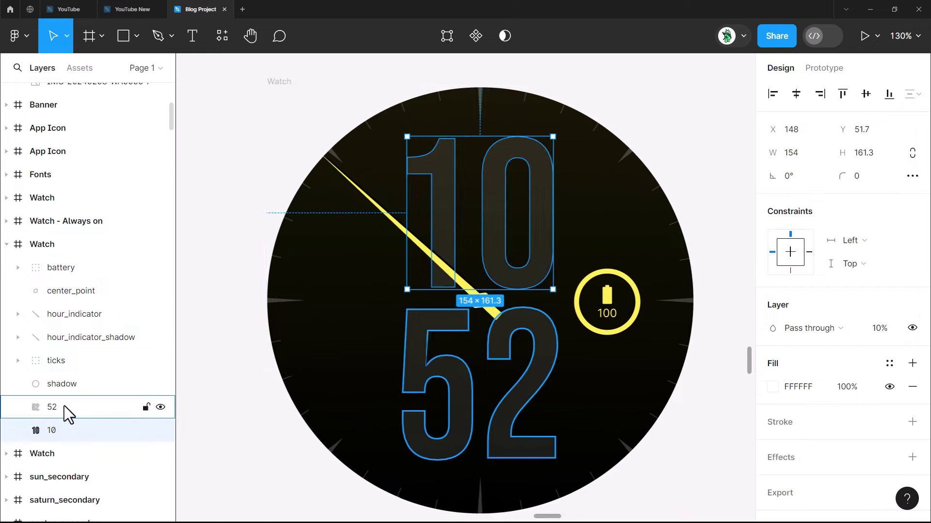
click(64, 407)
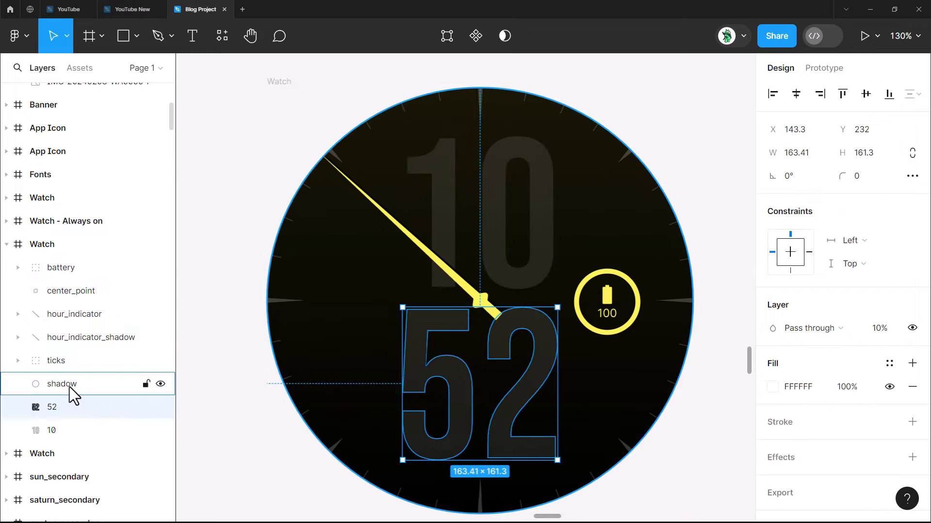
click(69, 386)
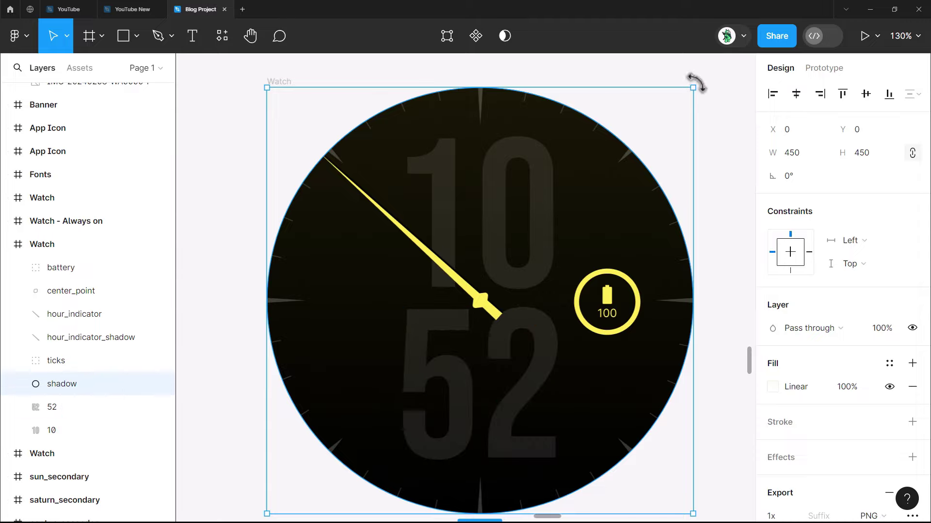
drag(695, 80, 564, 299)
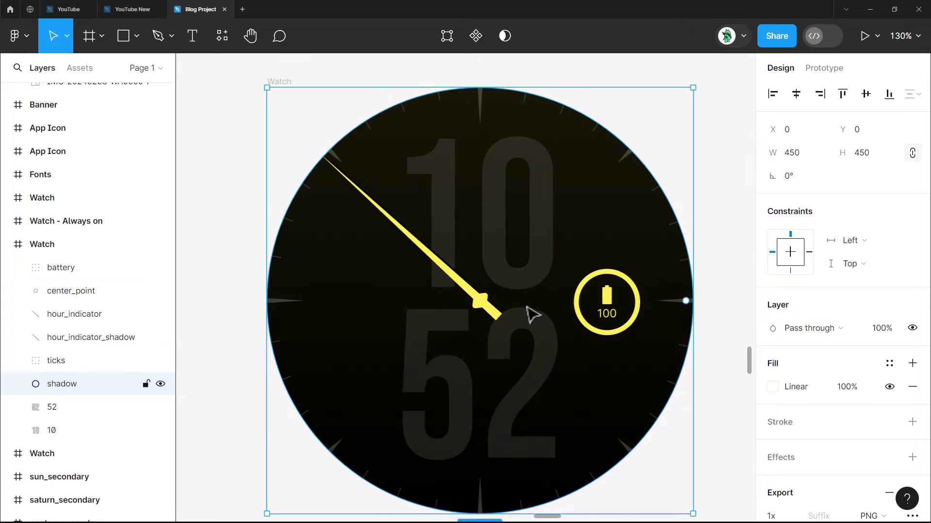
click(79, 373)
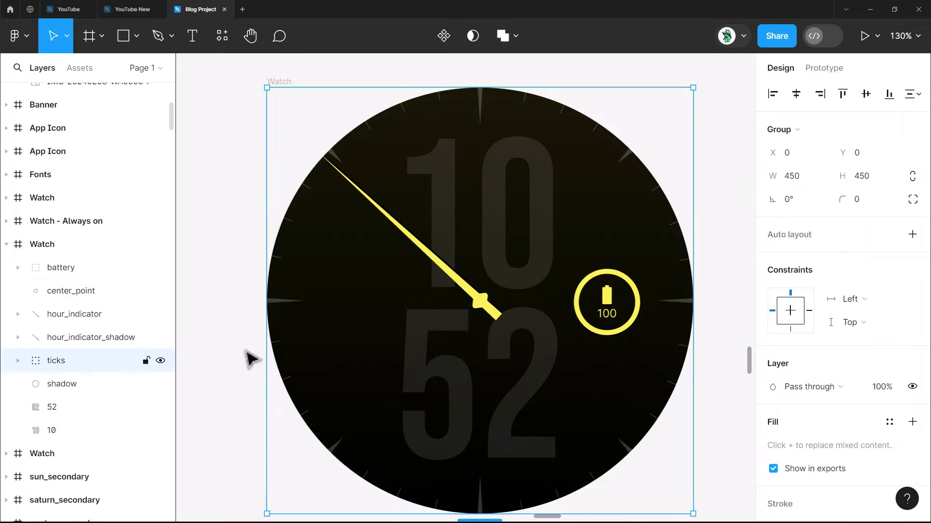
scroll(477, 85, up, 5)
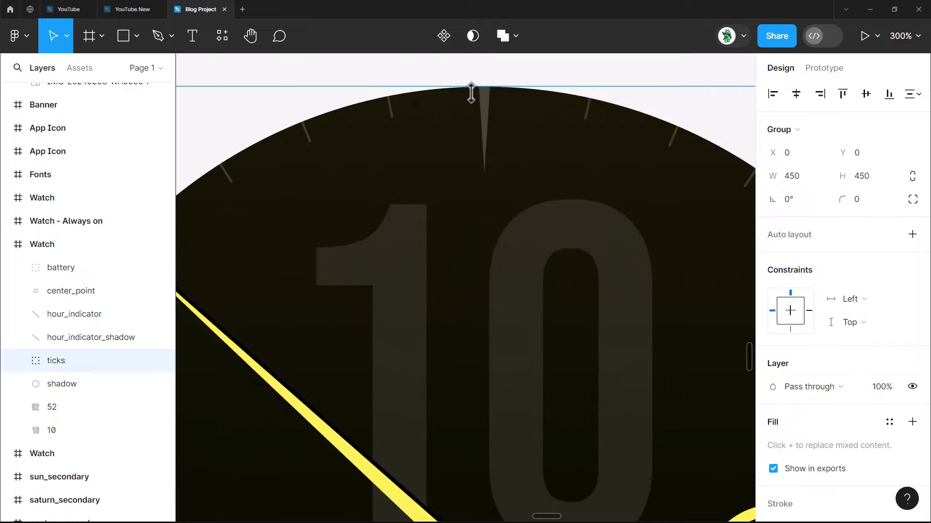
scroll(409, 239, down, 3)
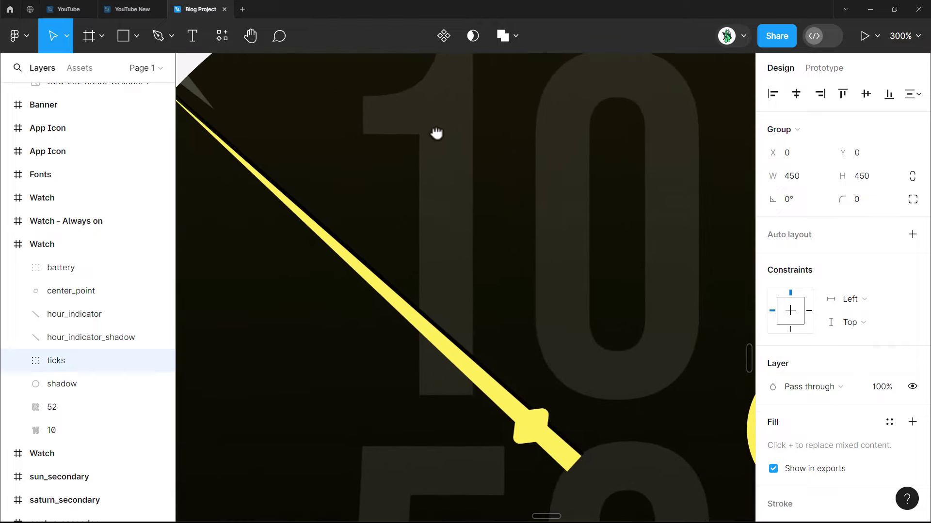
drag(436, 133, 490, 276)
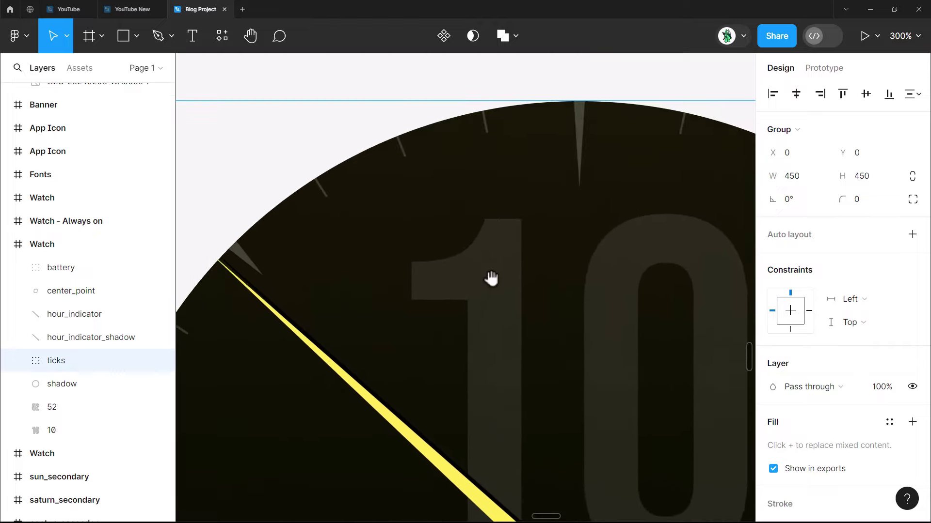
scroll(580, 135, up, 2)
click(580, 121)
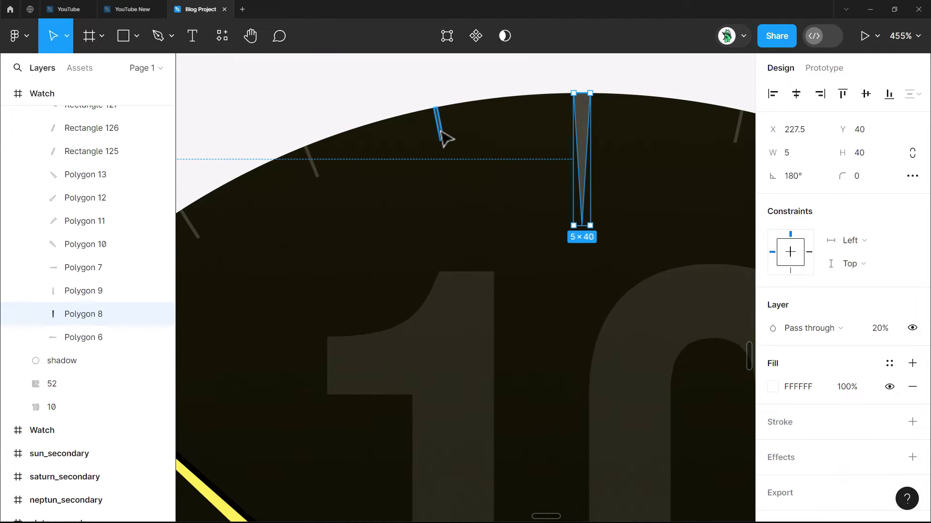
click(441, 131)
click(312, 164)
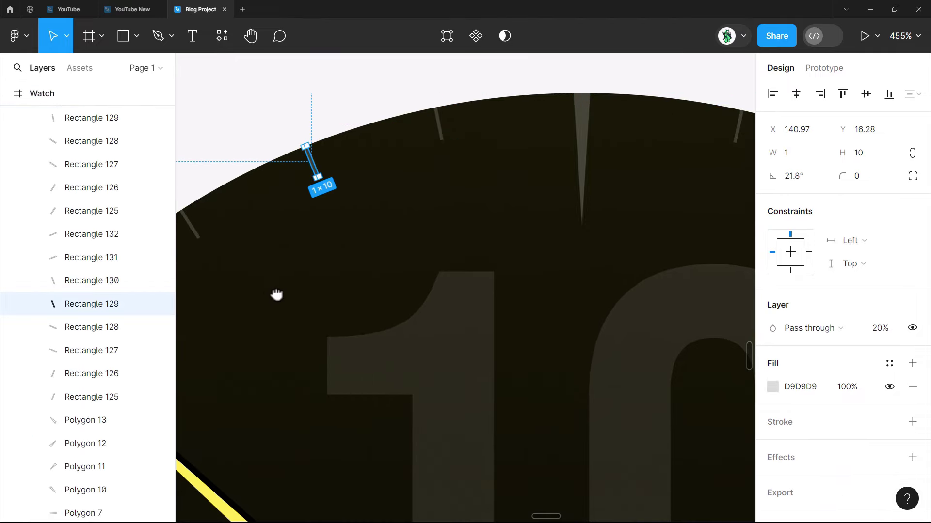
drag(276, 294, 513, 139)
scroll(436, 176, left, 2)
click(378, 170)
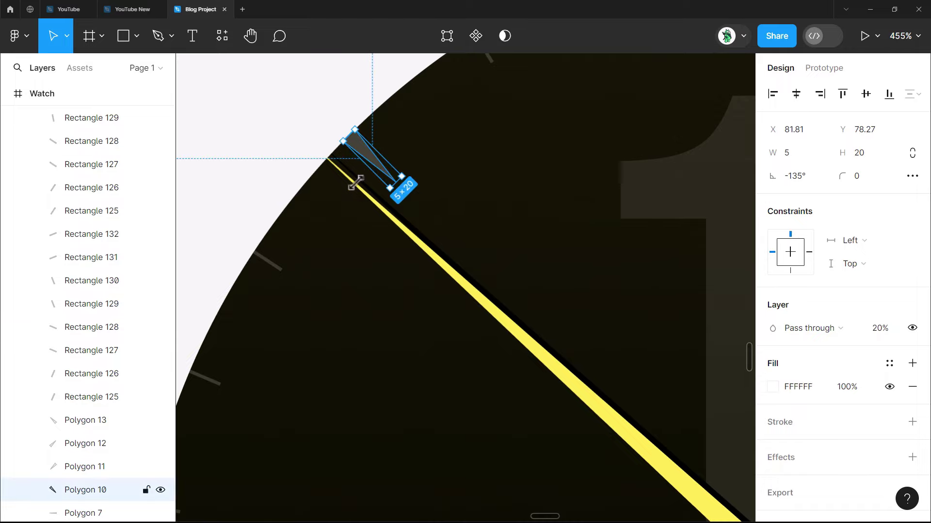
click(280, 273)
drag(288, 348, 357, 151)
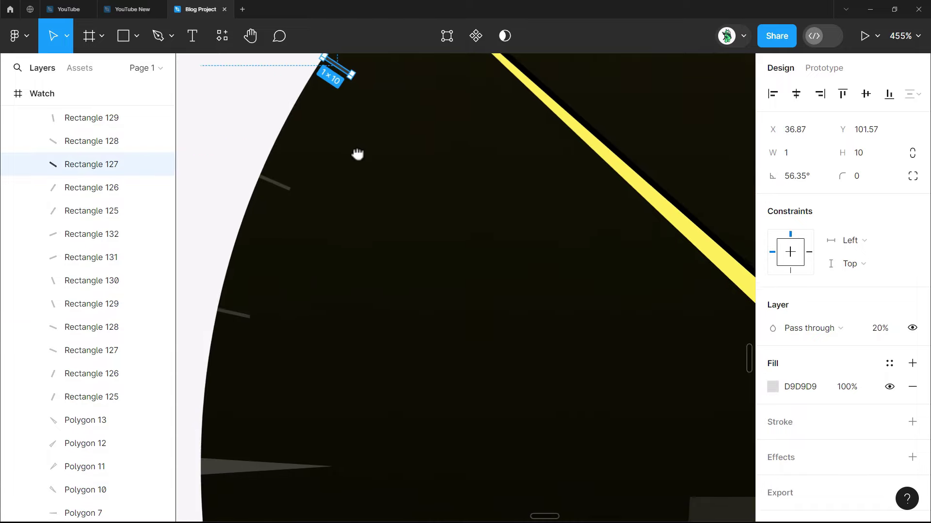
scroll(324, 266, down, 3)
click(262, 351)
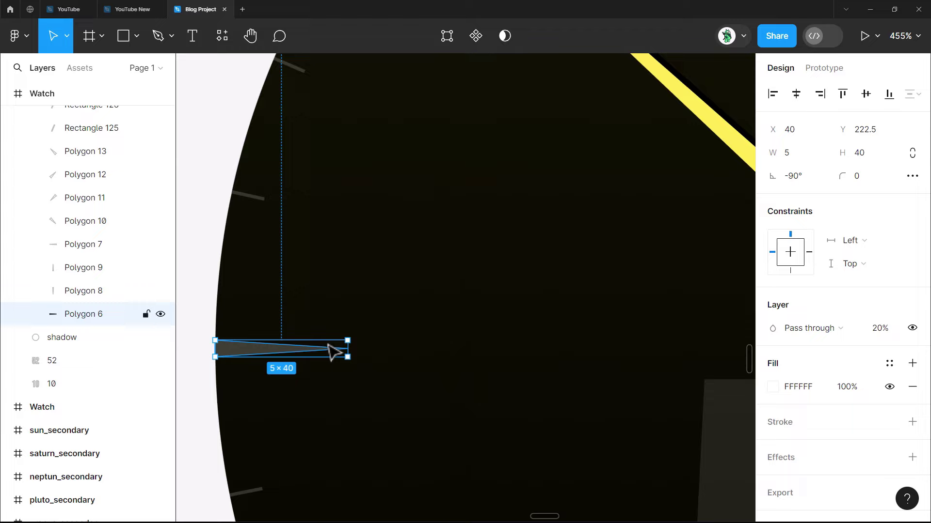
scroll(400, 333, down, 5)
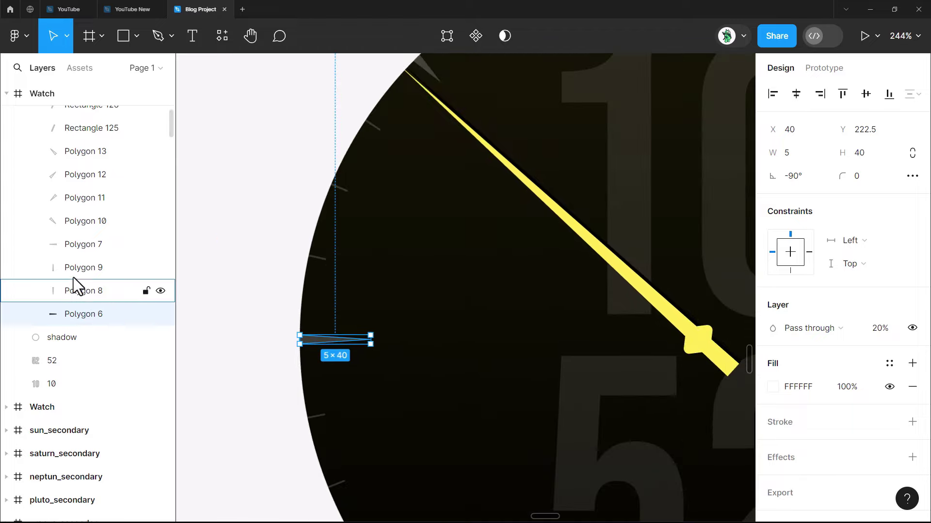
scroll(74, 277, up, 10)
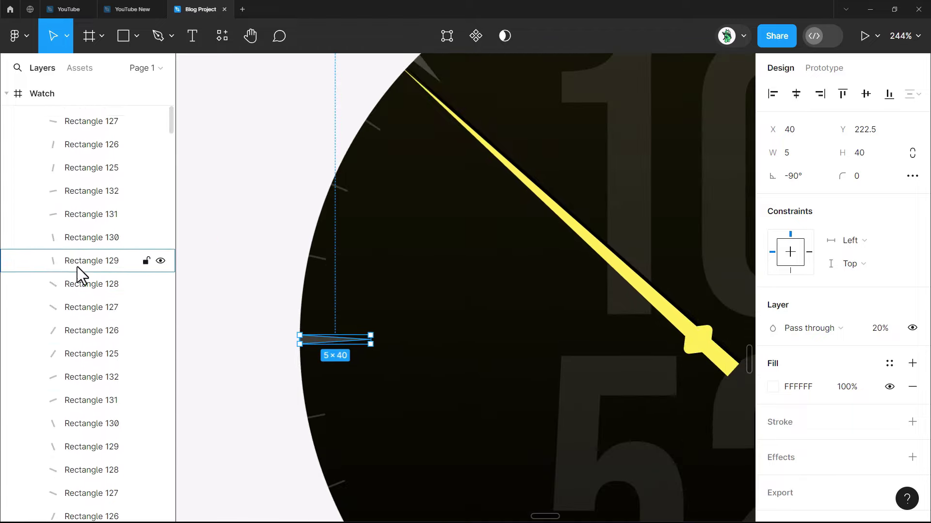
scroll(75, 267, up, 10)
click(19, 303)
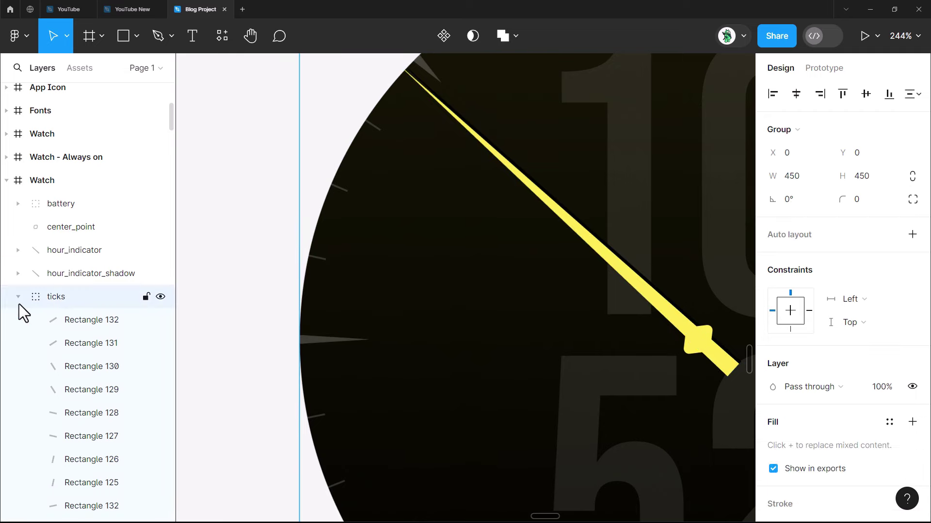
click(13, 297)
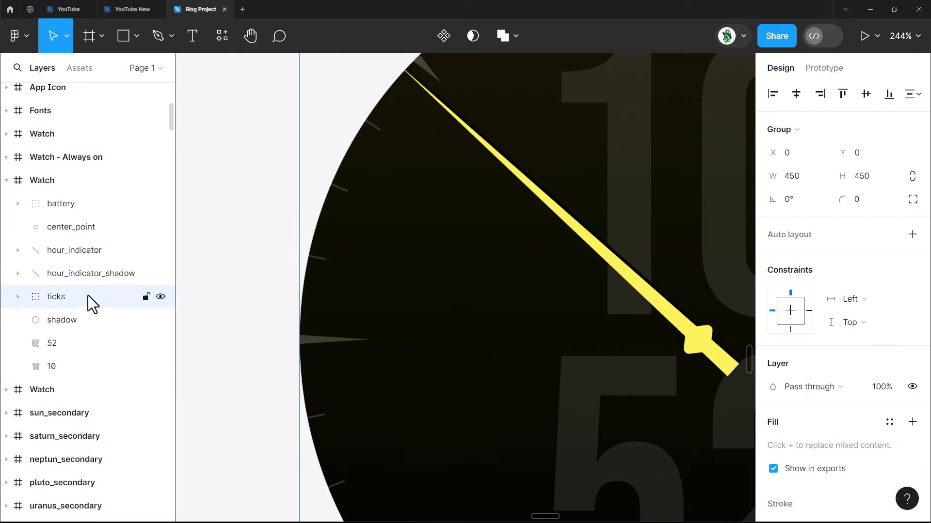
click(98, 272)
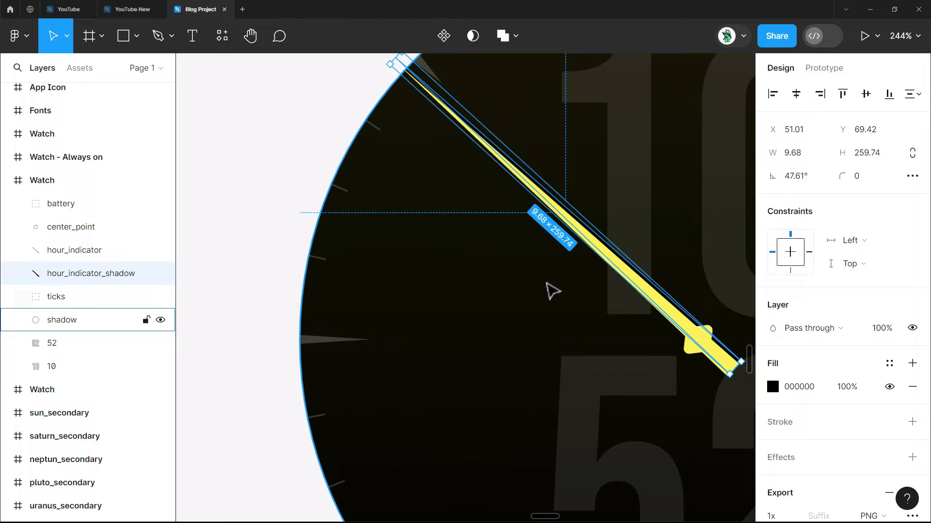
scroll(669, 291, up, 5)
drag(669, 276, 450, 201)
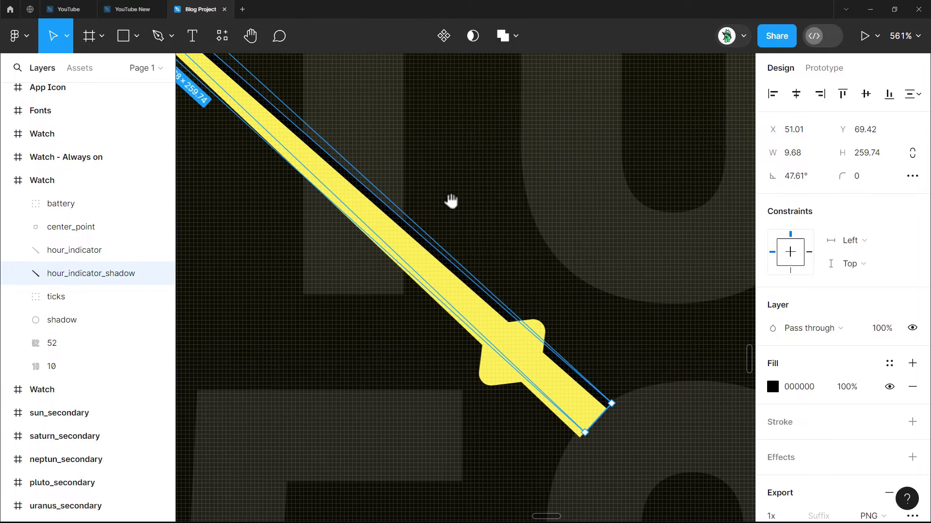
scroll(561, 353, up, 5)
scroll(576, 232, down, 2)
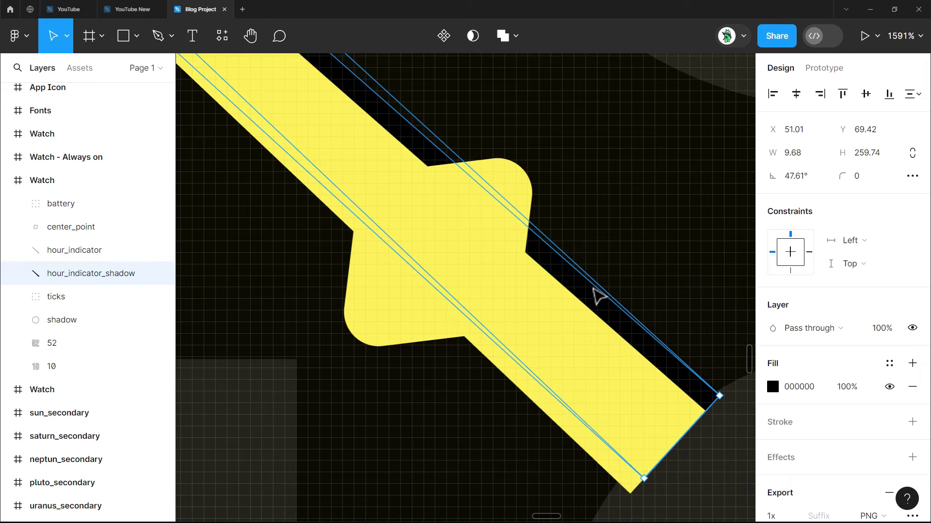
click(53, 248)
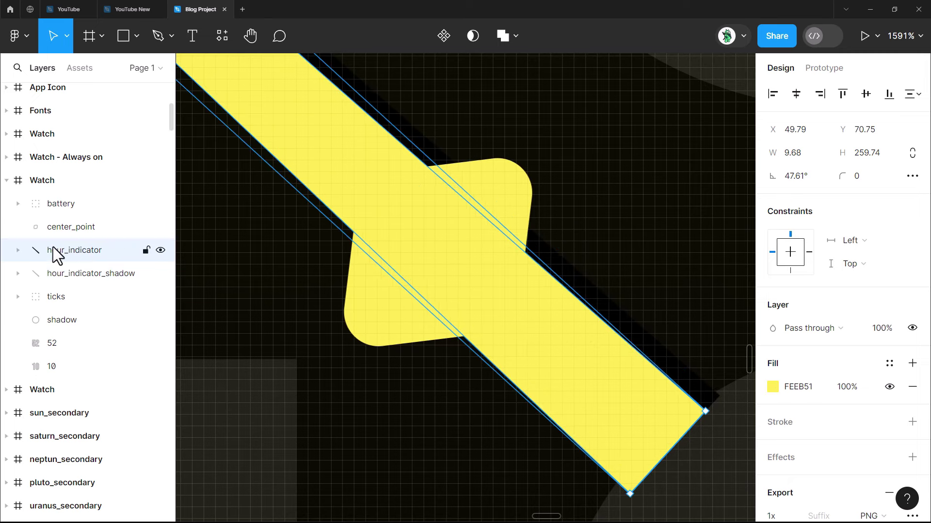
click(54, 274)
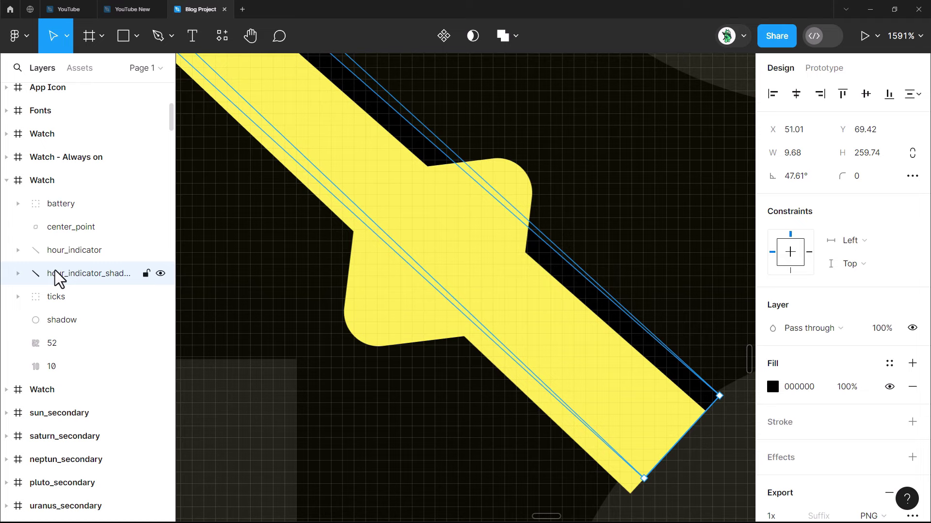
scroll(370, 401, down, 5)
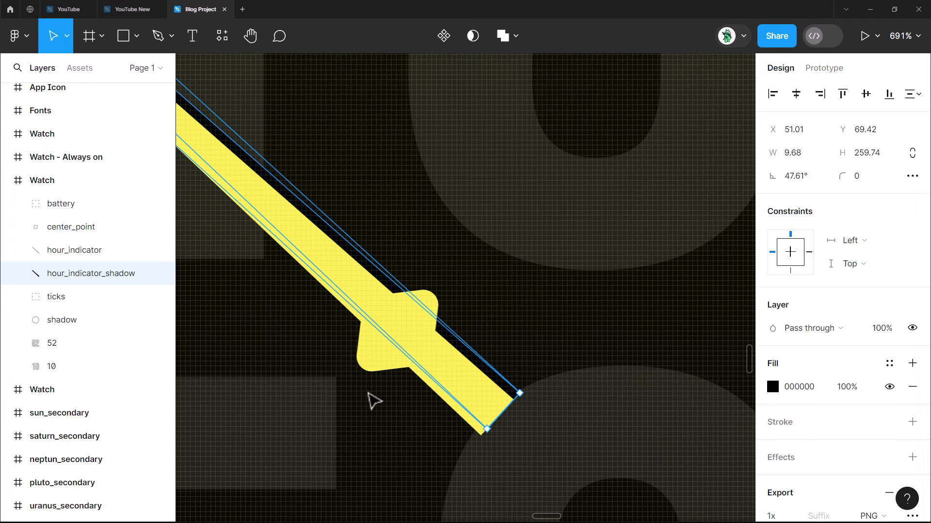
scroll(407, 379, up, 2)
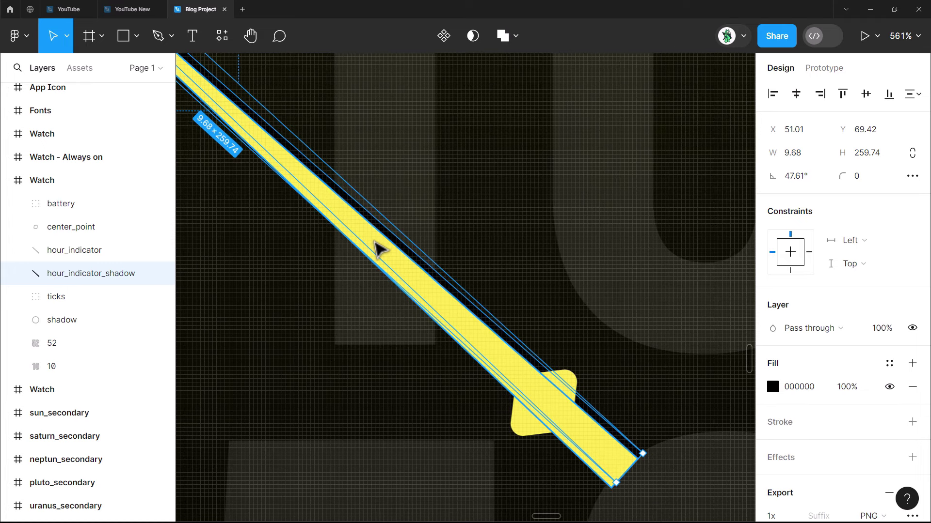
scroll(290, 288, up, 2)
scroll(320, 281, up, 2)
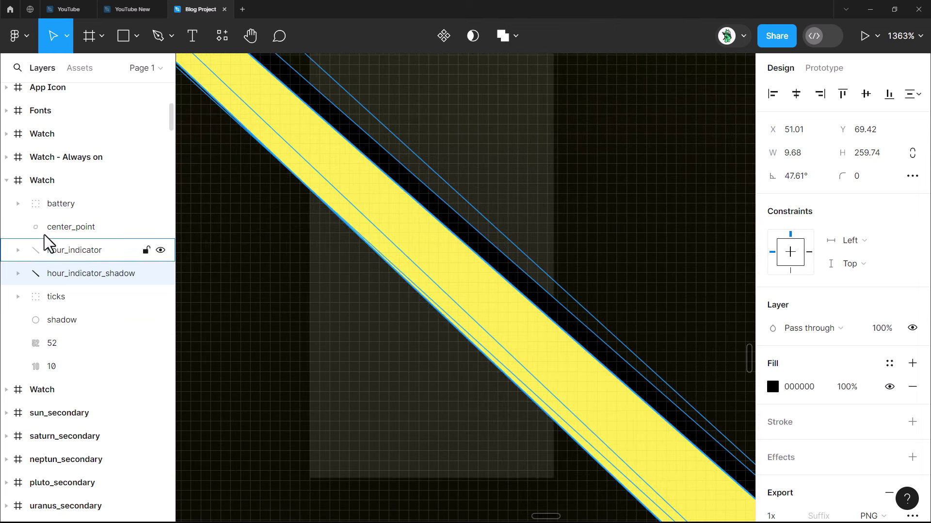
click(62, 252)
click(69, 234)
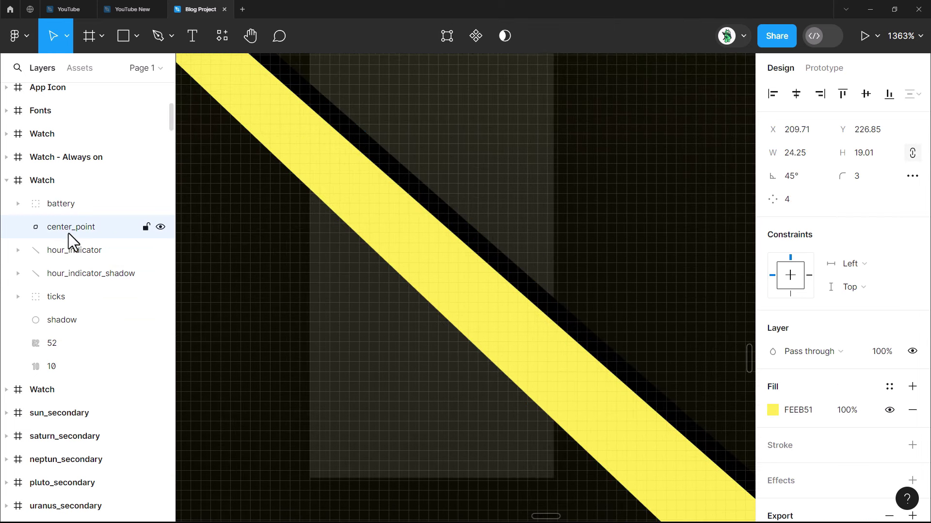
scroll(467, 354, down, 3)
drag(462, 372, 345, 218)
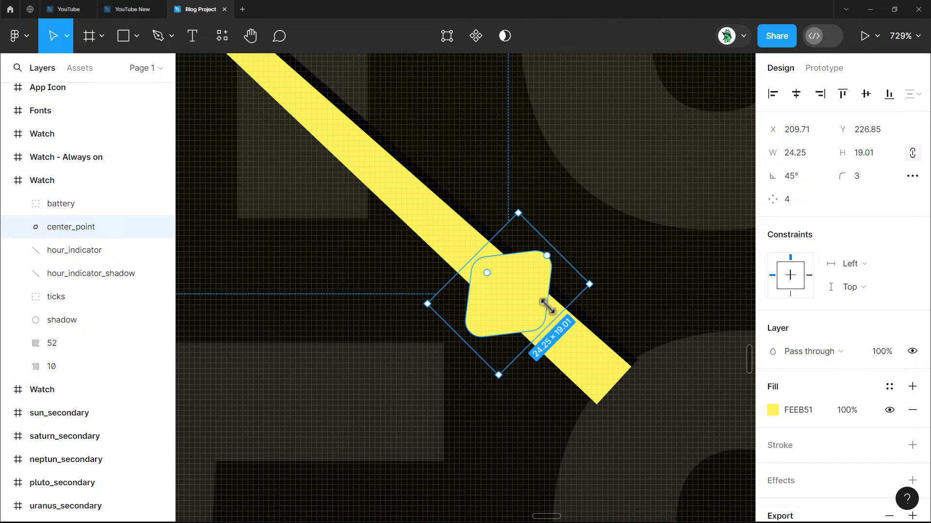
scroll(535, 307, down, 9)
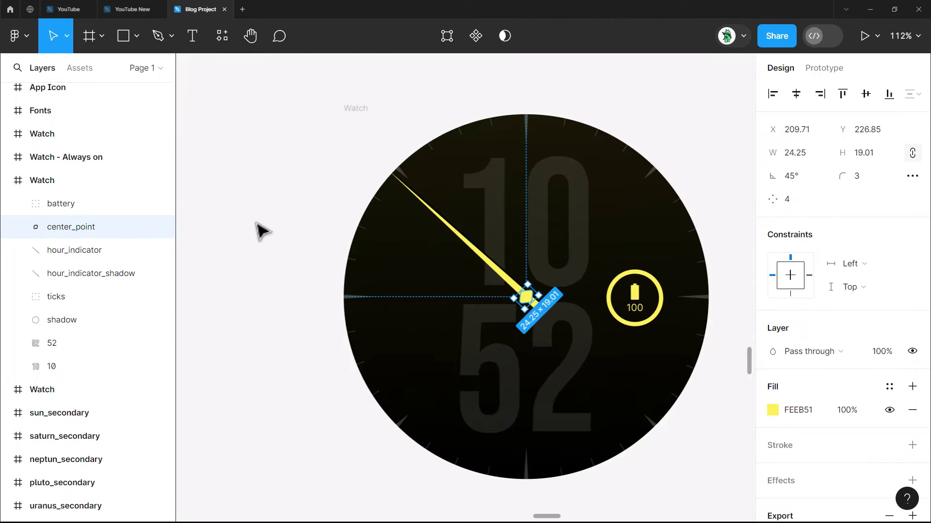
click(261, 231)
drag(287, 256, 245, 263)
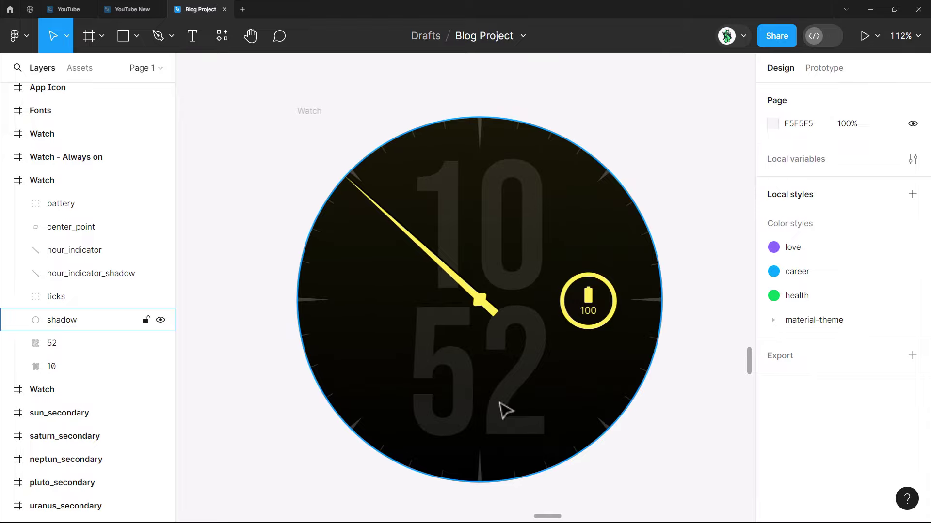
- Select the shadow, ticks, hour_indicator_shadow, hour_indicator and center_point layers
scroll(492, 386, up, 2)
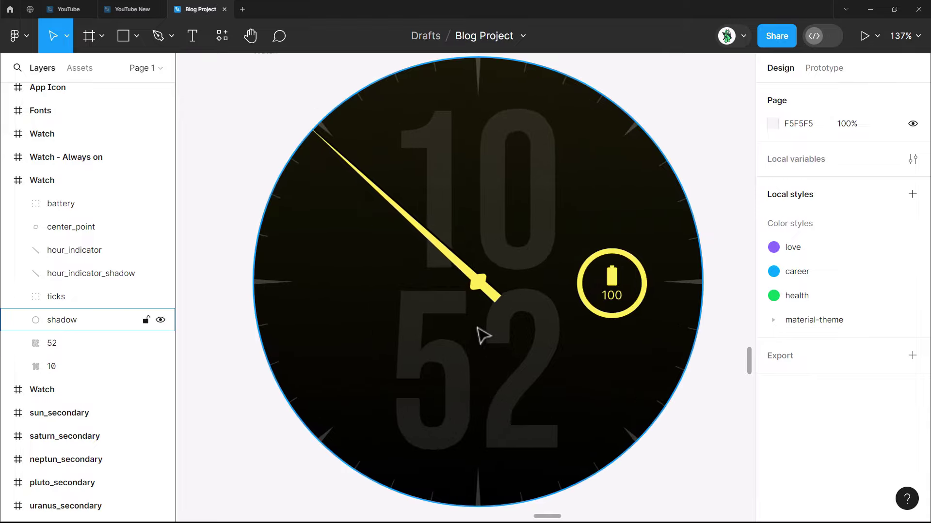
click(66, 323)
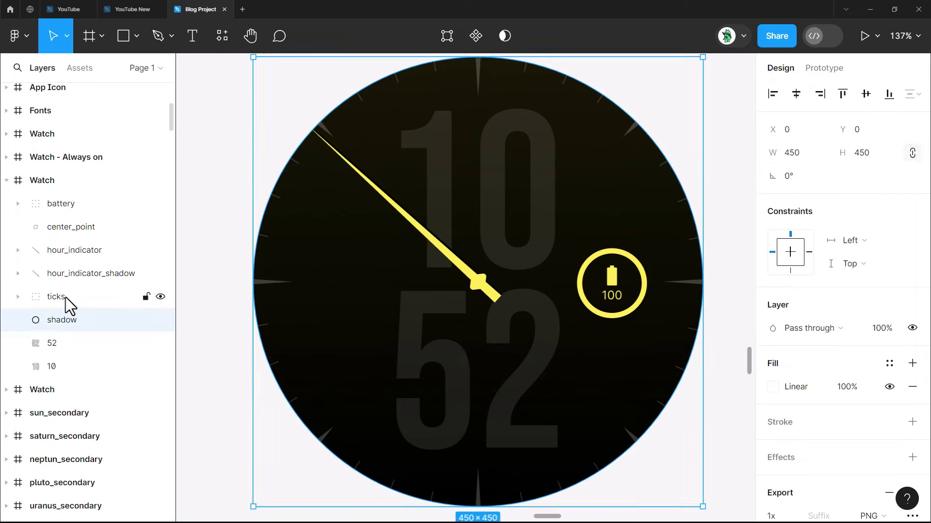
shift+click(66, 298)
shift+click(71, 279)
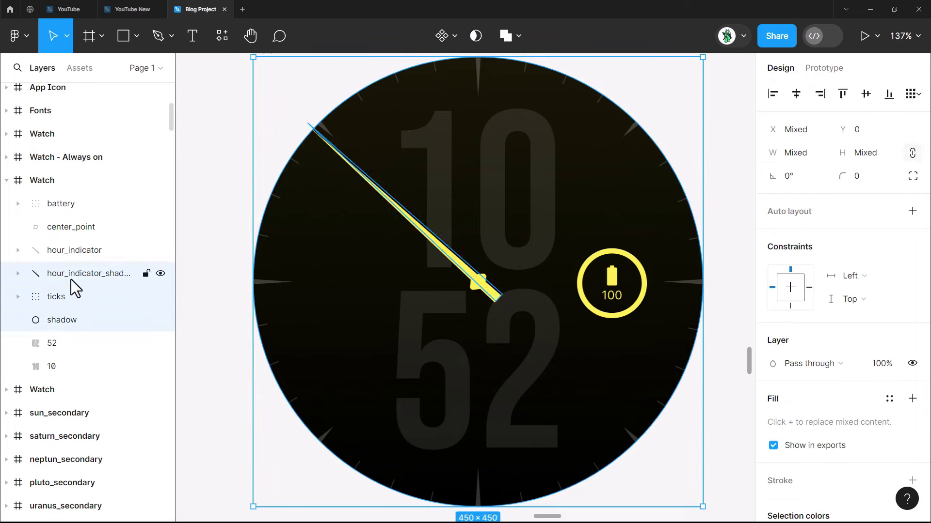
shift+click(74, 248)
shift+click(79, 233)
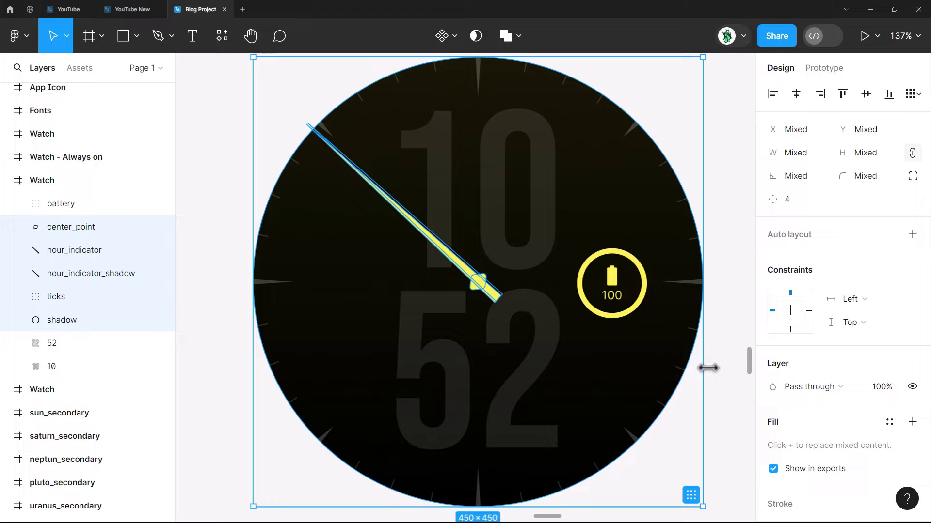
- Export the five layers as 1x PNGs into RES, replacing the existing files
scroll(856, 419, down, 6)
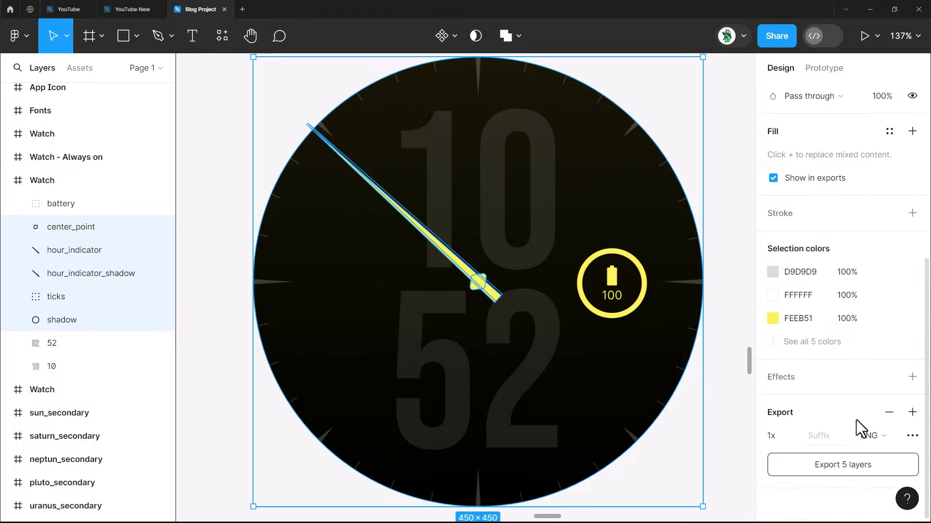
click(881, 461)
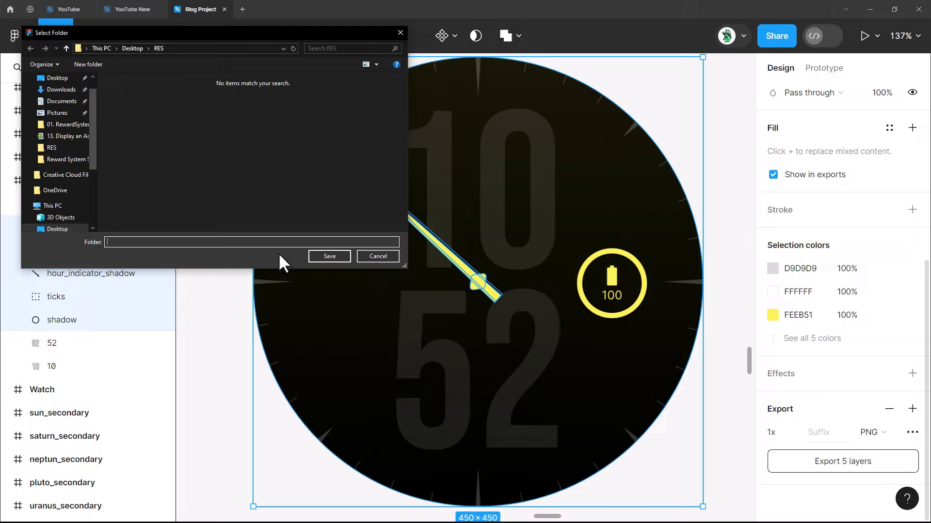
click(334, 257)
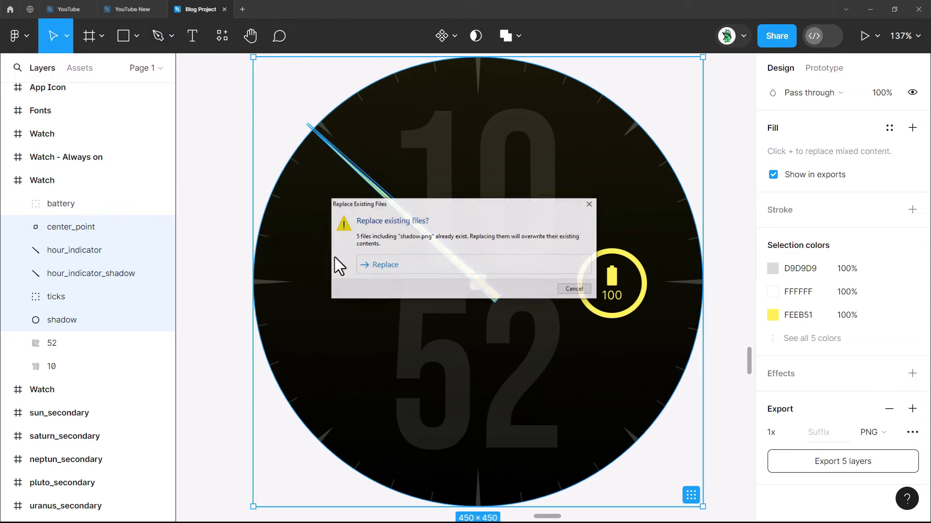
click(378, 266)
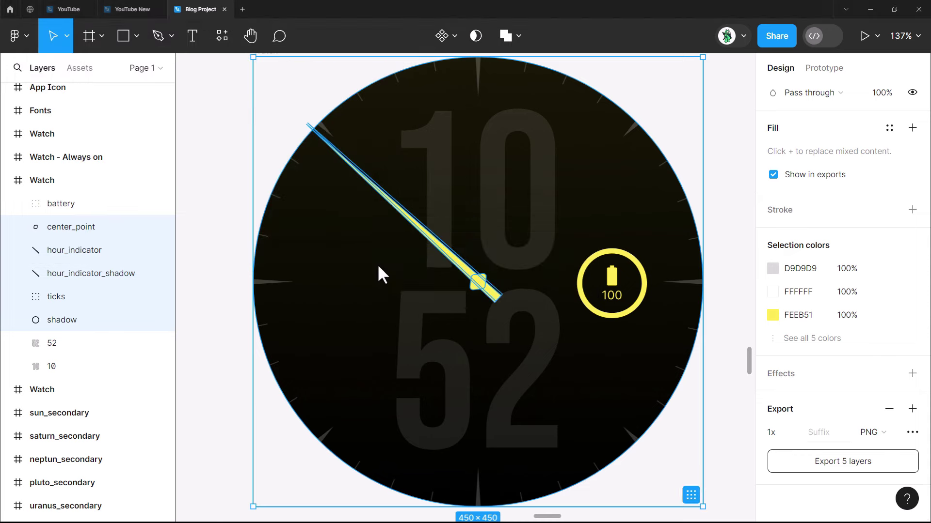
- Scale the small 0 in the Fonts frame up to about 183 by 354
click(729, 211)
scroll(727, 230, down, 2)
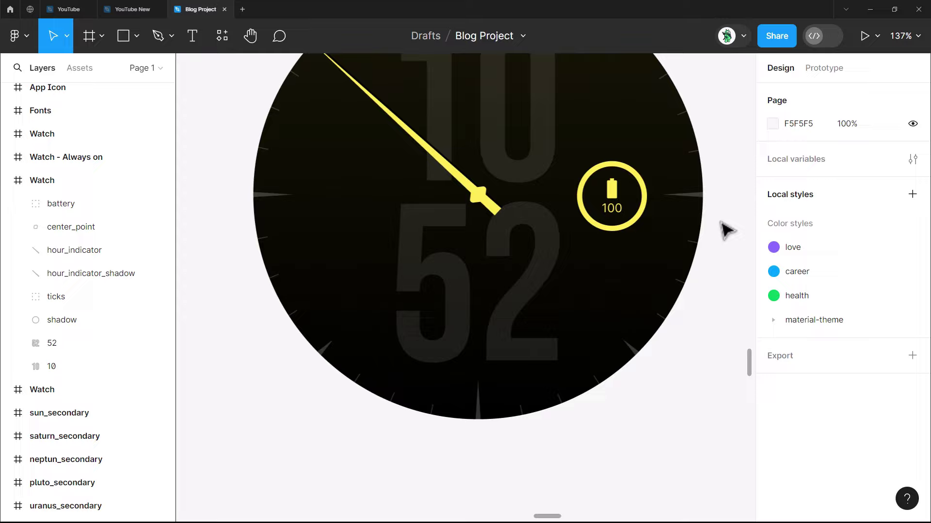
scroll(727, 230, down, 10)
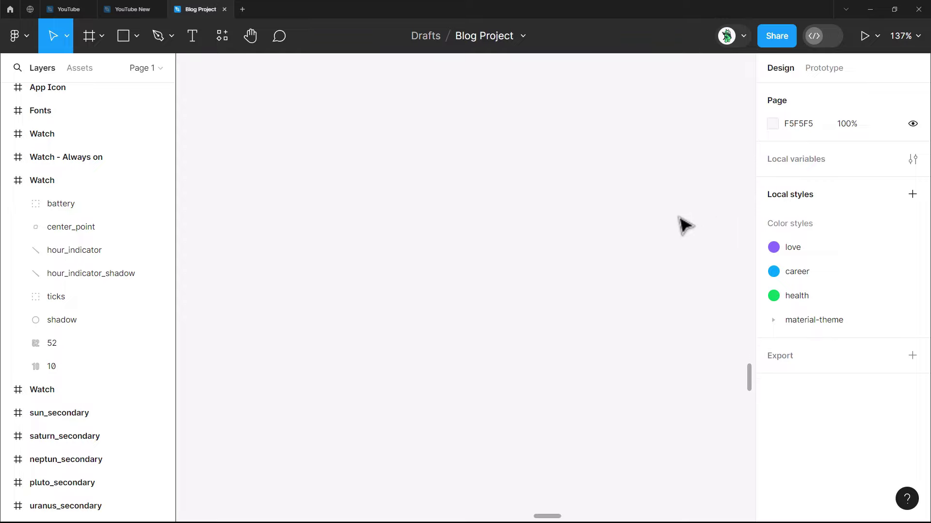
scroll(646, 286, down, 10)
scroll(493, 145, down, 3)
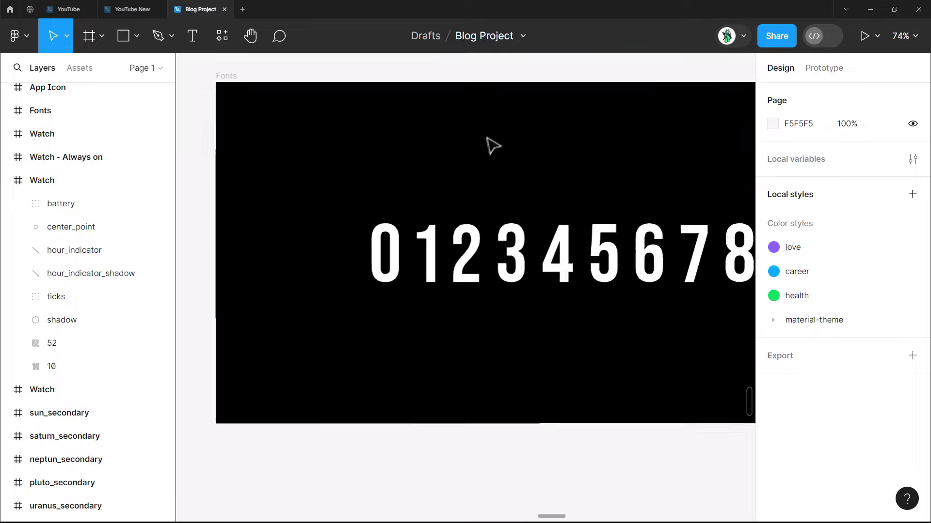
scroll(544, 187, down, 1)
scroll(468, 203, up, 5)
click(450, 216)
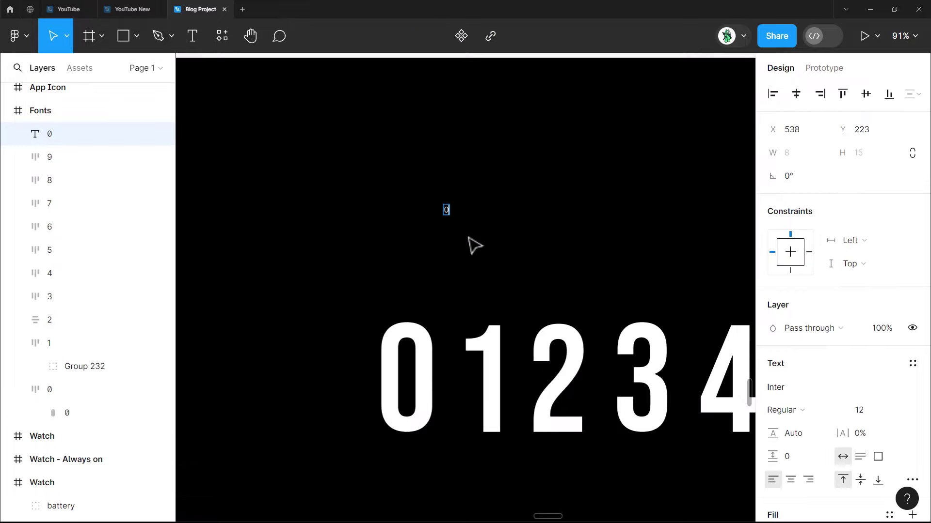
key(k)
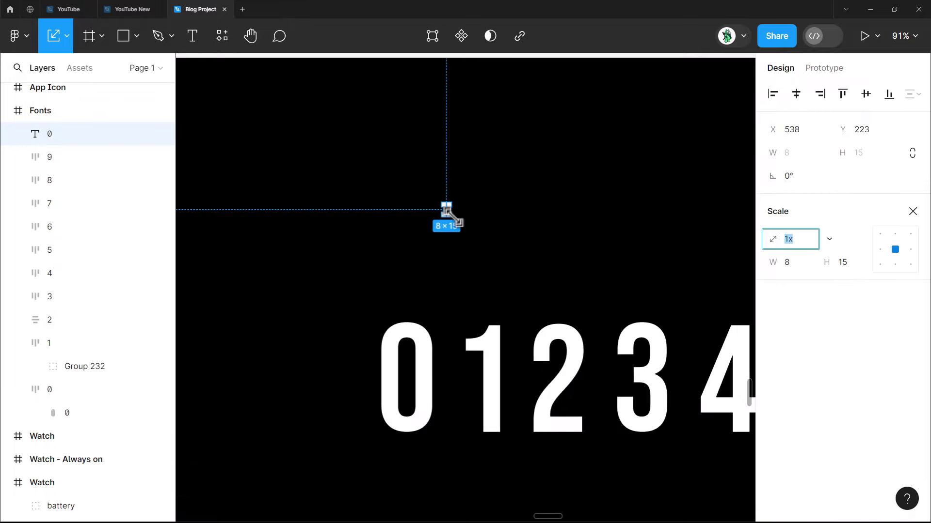
drag(451, 216, 517, 163)
key(v)
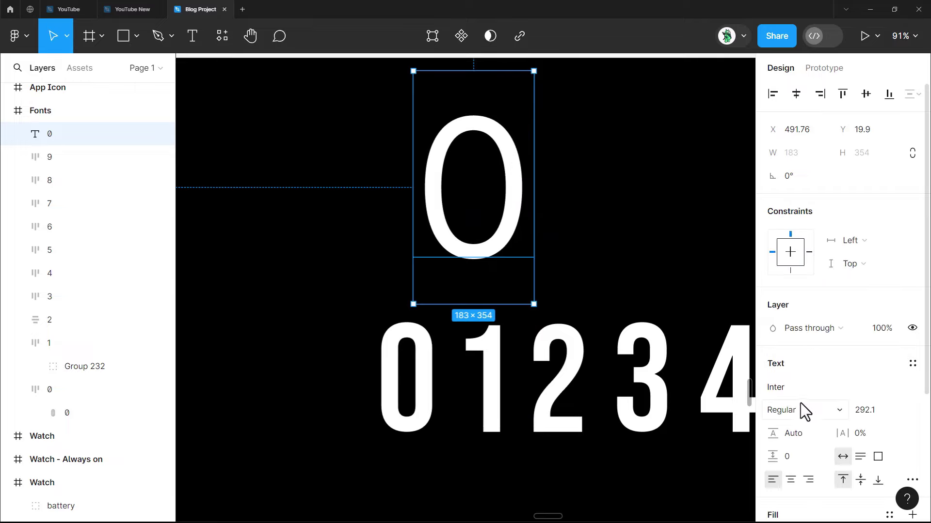
- Set the 0 in Inknut Antiqua, flatten it to a vector and move it above the digits
click(796, 390)
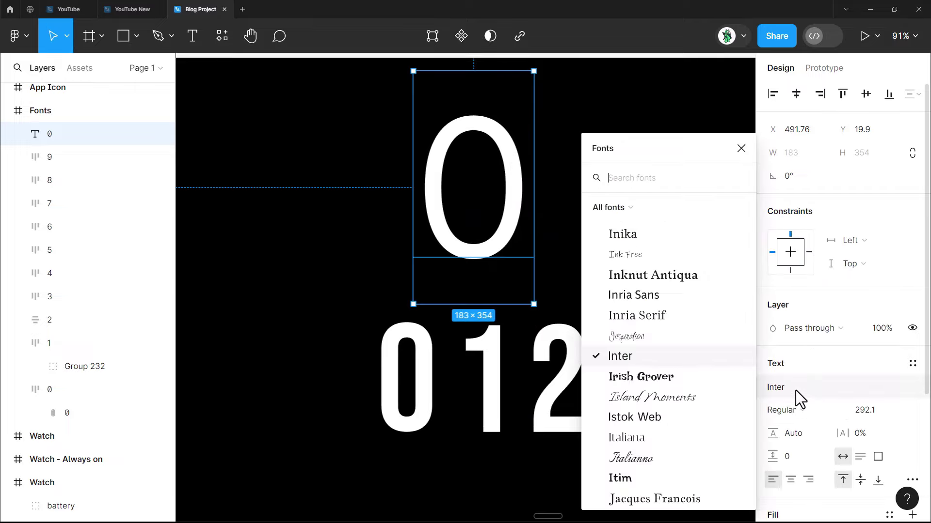
click(653, 276)
key(ctrl+e)
drag(536, 307, 550, 175)
key(ctrl+e)
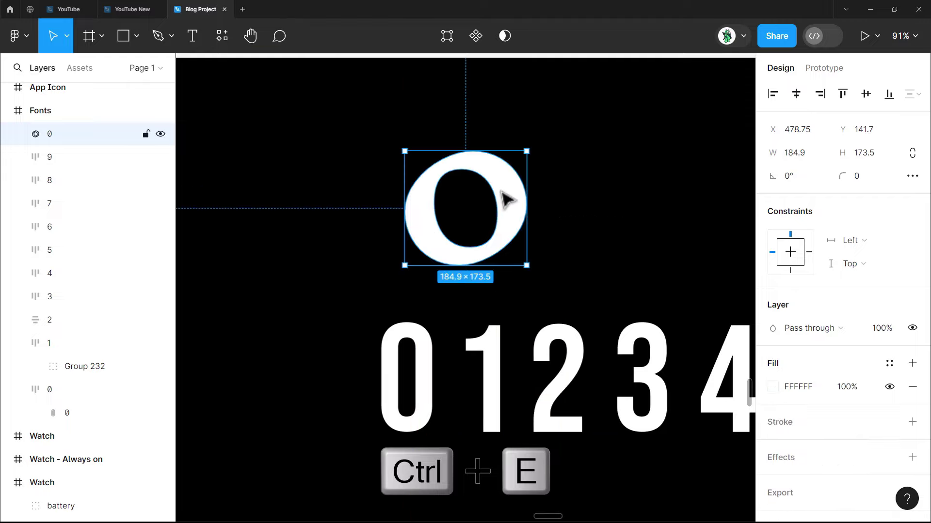
drag(510, 202, 405, 188)
scroll(494, 201, down, 3)
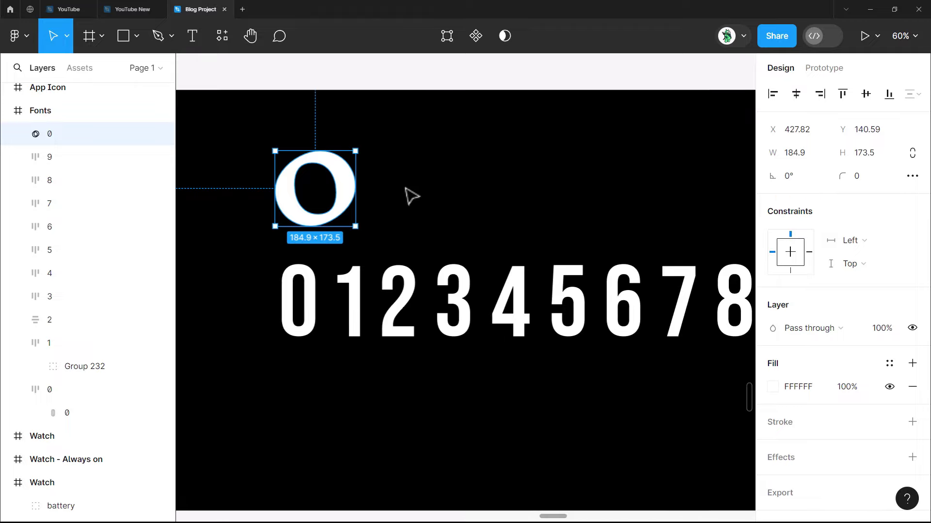
- Delete the stray O shape from the 0 digit frame
key(Delete)
click(311, 286)
scroll(368, 310, down, 3)
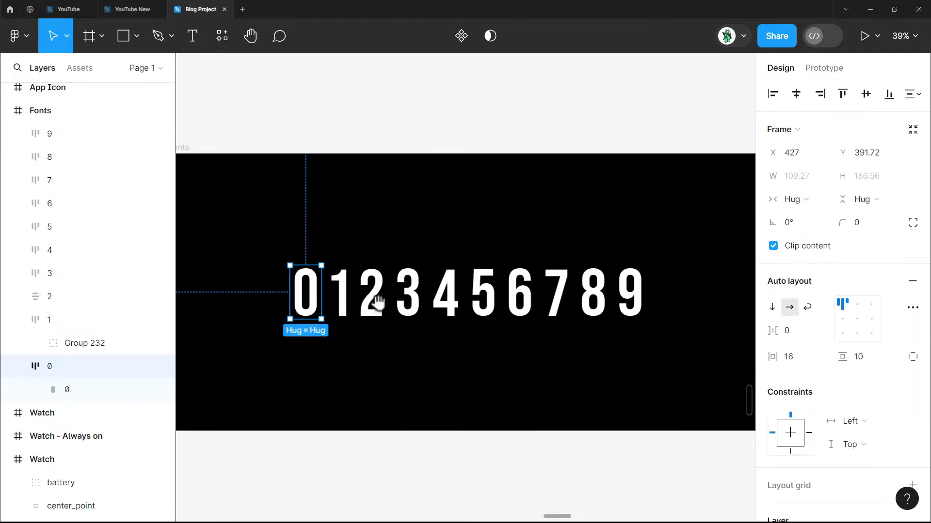
key(Escape)
scroll(380, 242, up, 2)
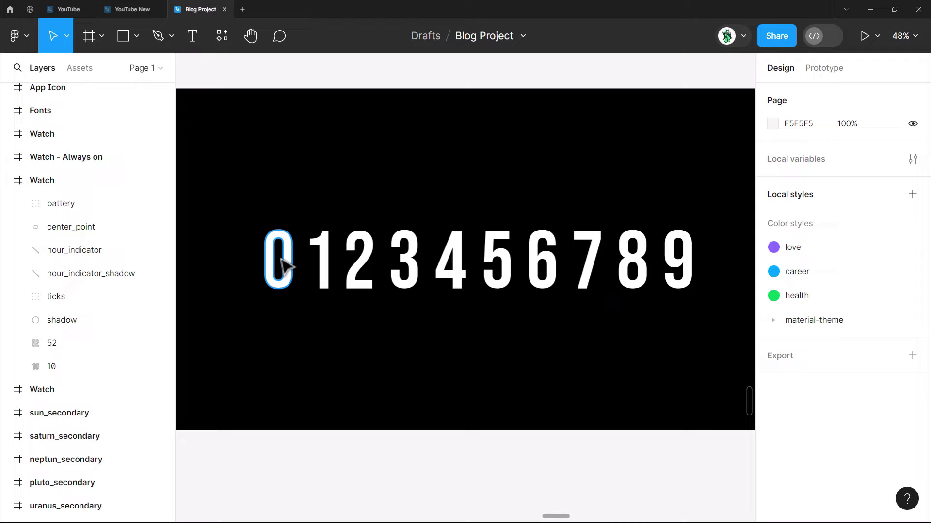
- Check the padding around the 0 and 1 glyphs inside their frames
click(286, 264)
double_click(286, 264)
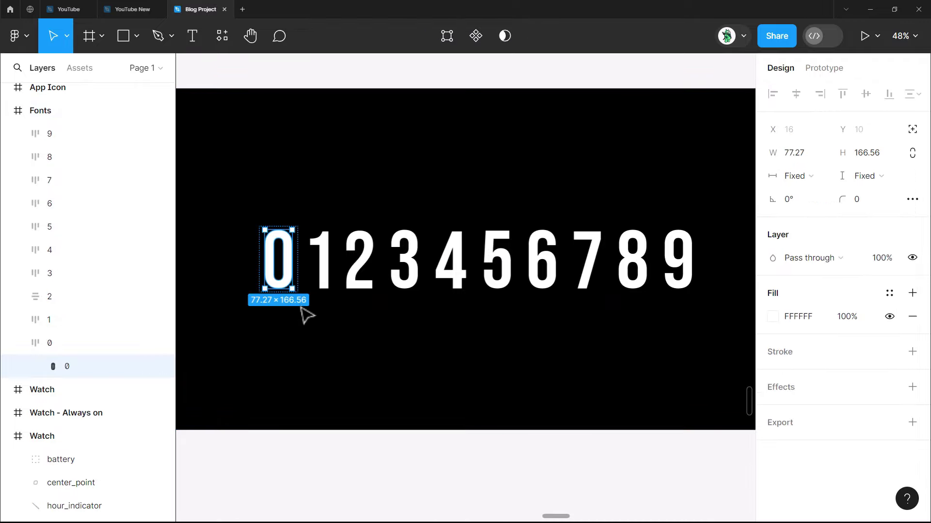
scroll(251, 301, up, 3)
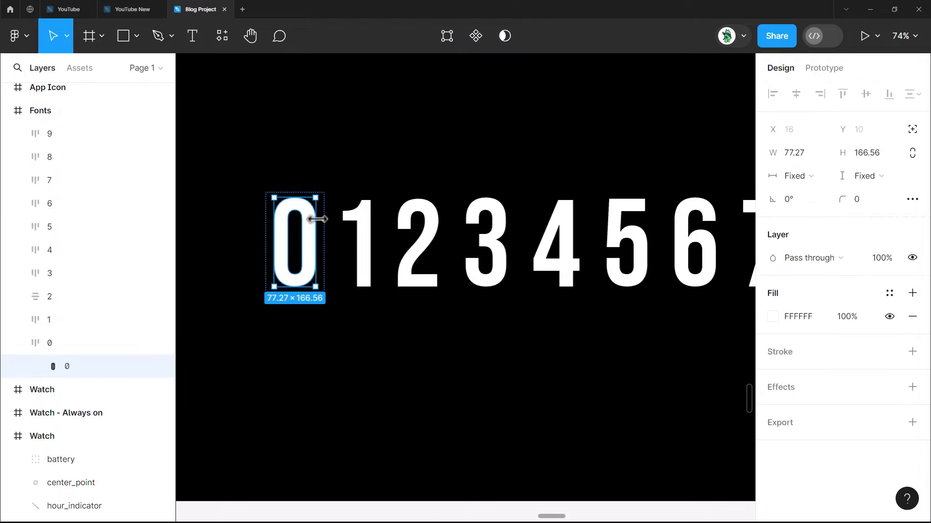
scroll(269, 237, up, 5)
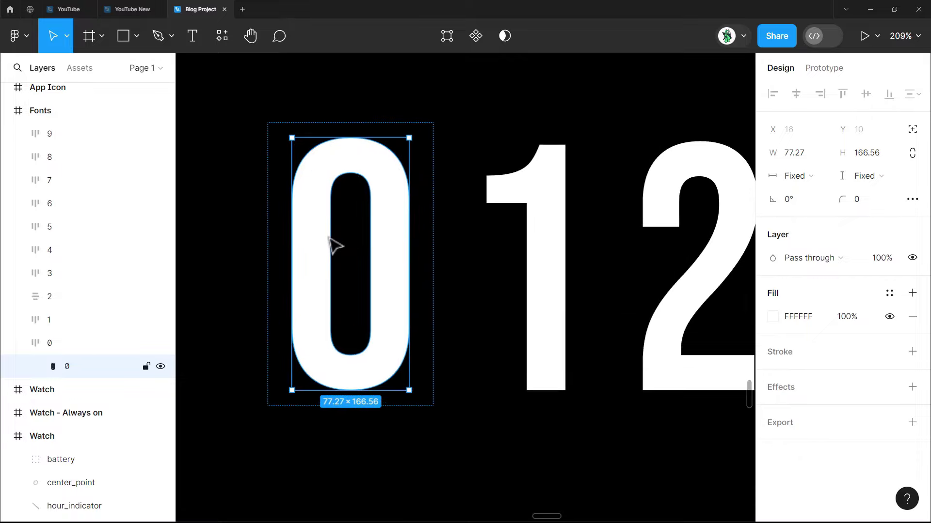
key(alt)
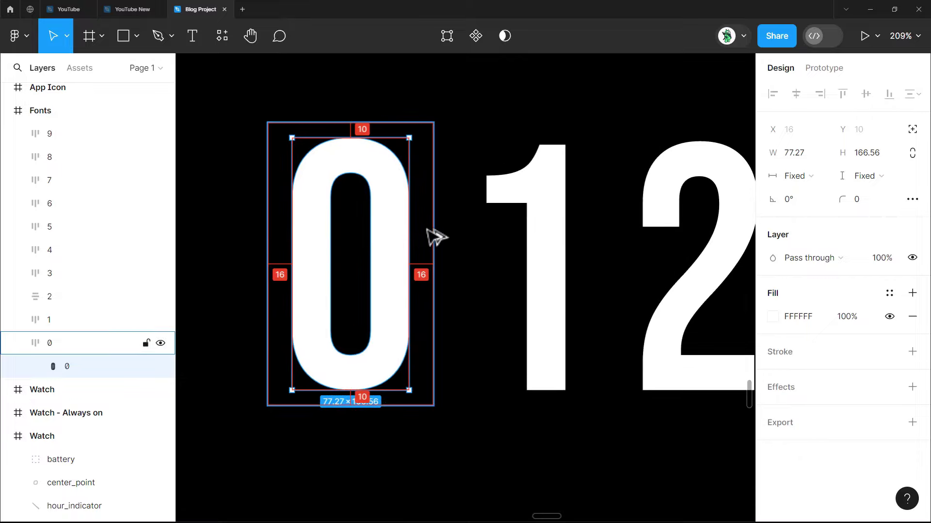
click(561, 239)
click(561, 239)
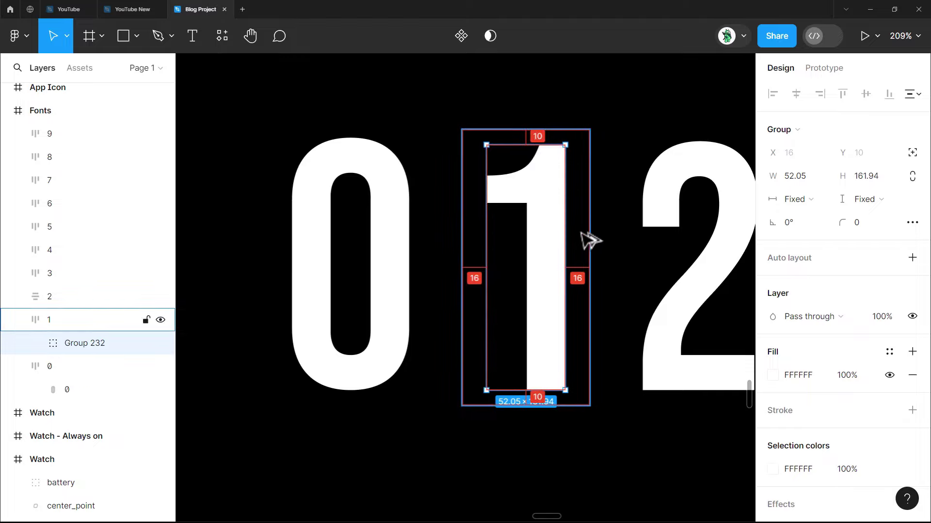
- Export all ten digit frames 0–9 as PNGs into RES, replacing old files
key(Escape)
key(ctrl+a)
key(shift+2)
scroll(866, 400, down, 8)
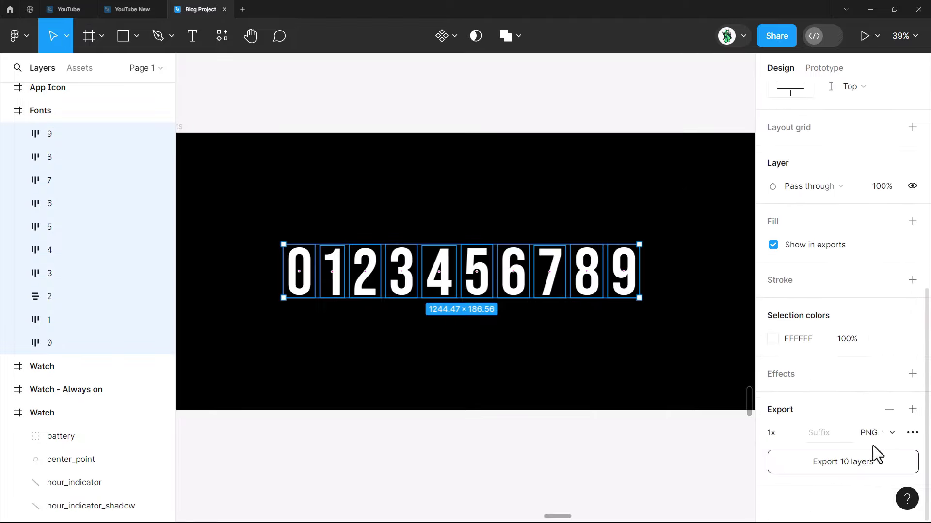
click(871, 461)
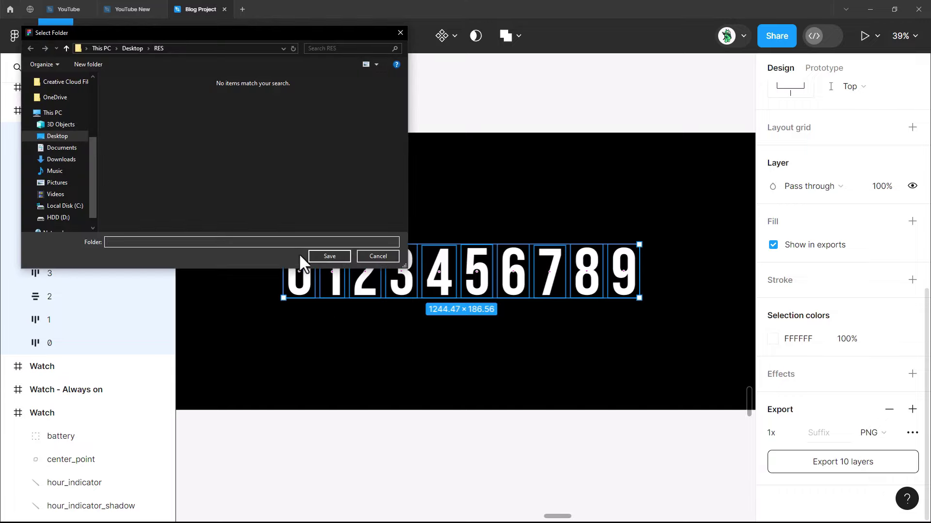
click(315, 254)
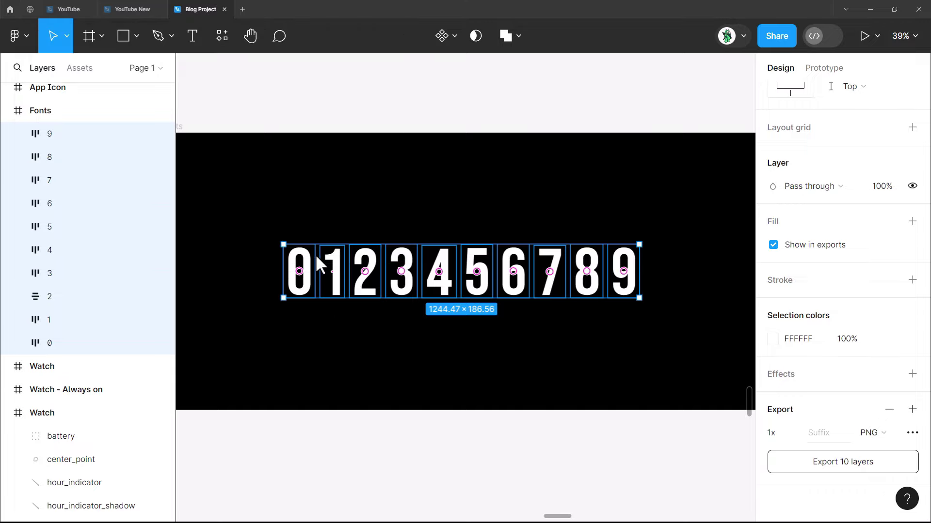
click(426, 260)
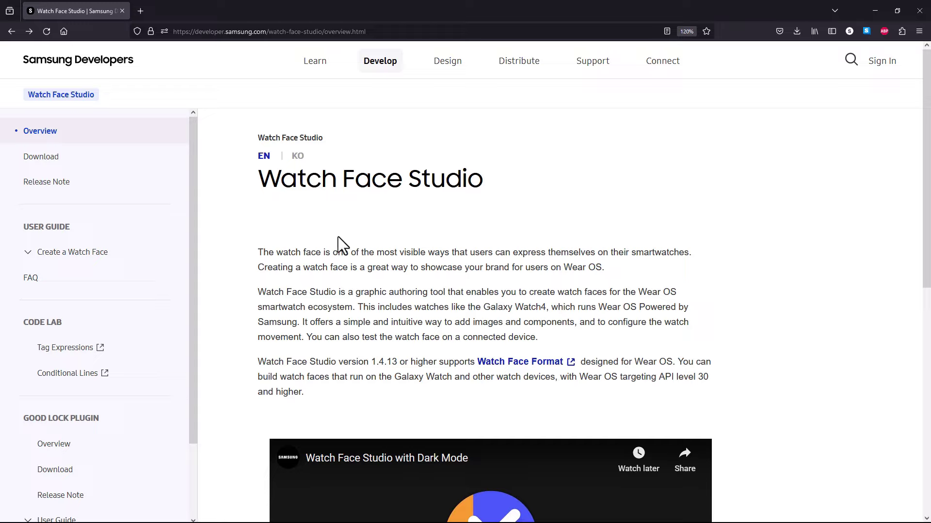
- Go to the Watch Face Studio download page on Samsung Developers
click(49, 160)
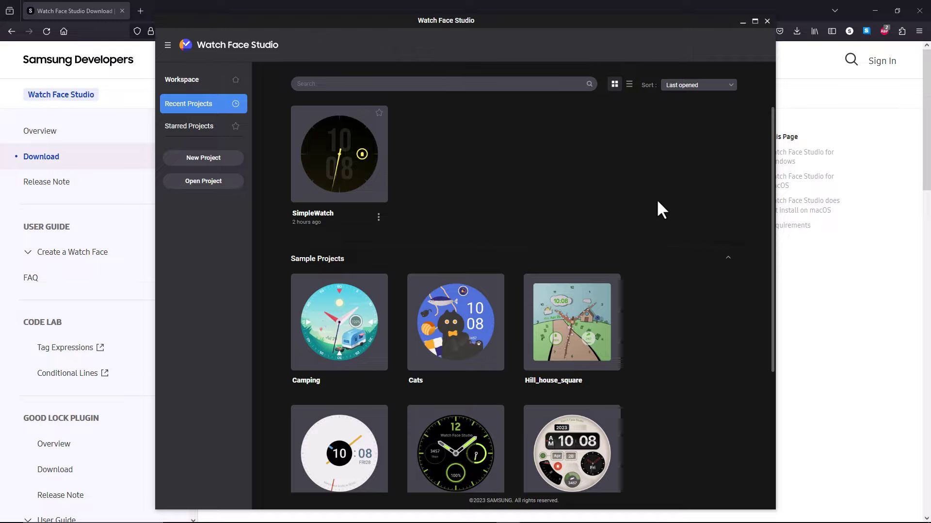
- Create a new project named 'Test' and maximize the window to show its empty canvas
click(207, 158)
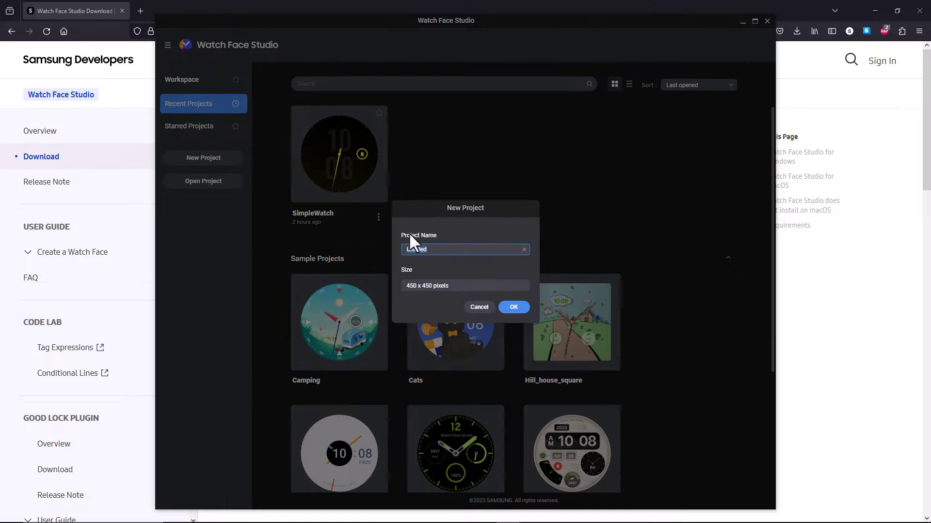
text(Test)
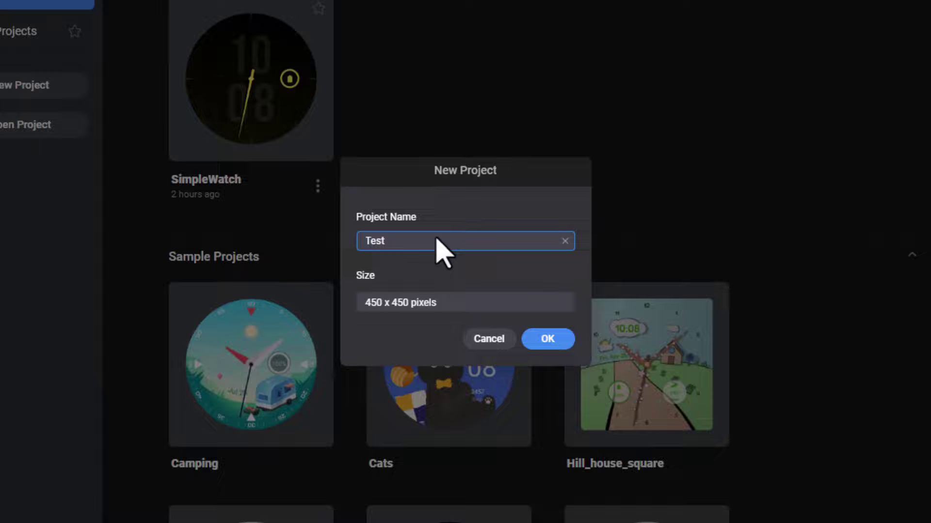
click(562, 340)
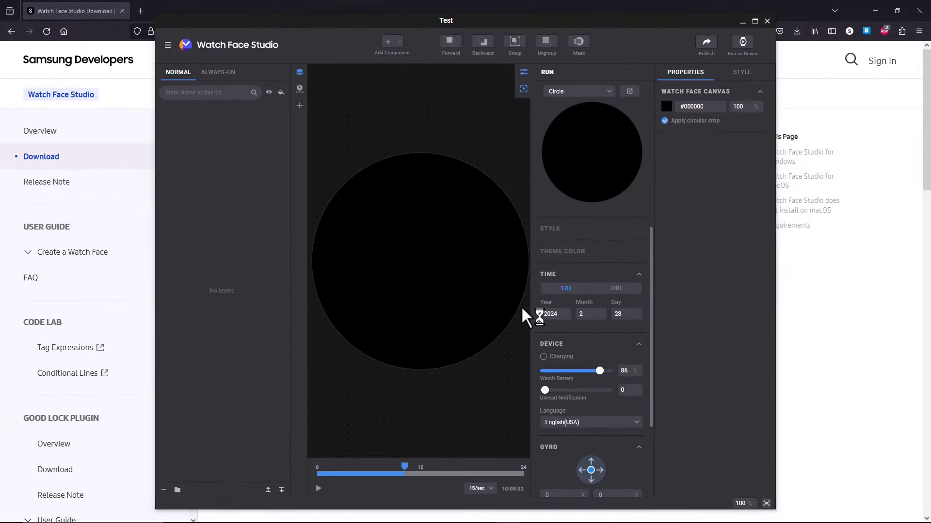
click(754, 21)
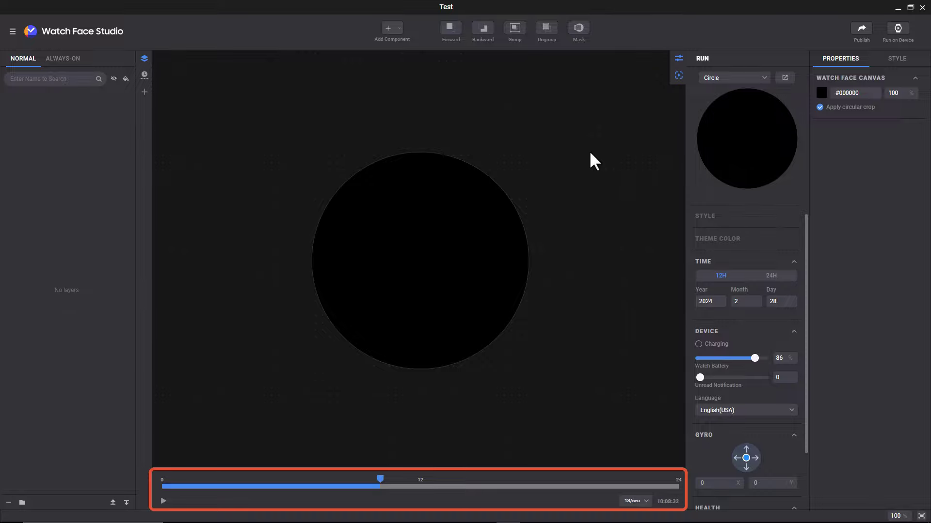
- Add a Digital Clock Time component to the watch face
click(396, 30)
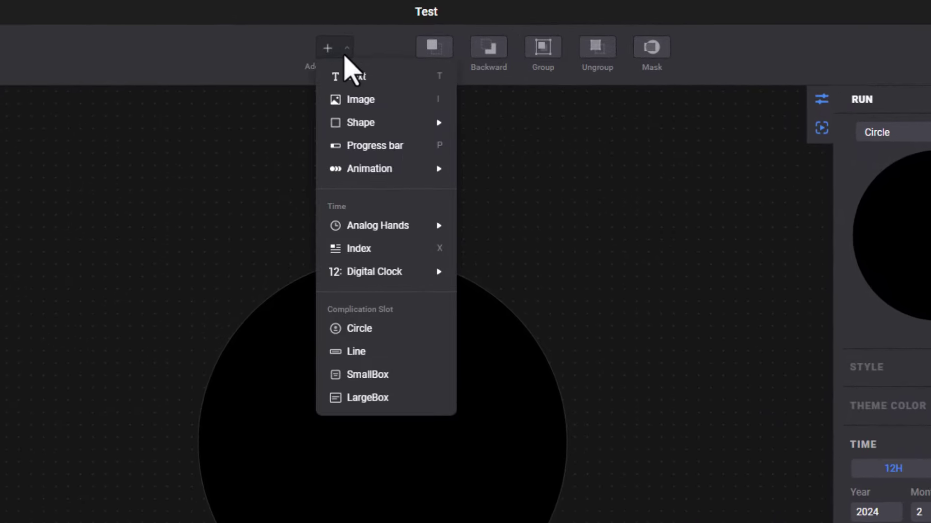
mouse_move(386, 272)
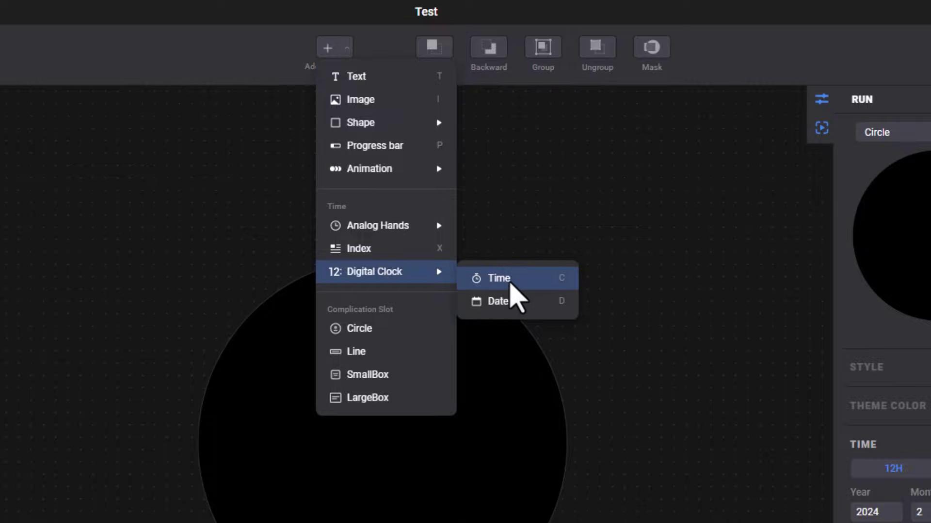
click(510, 283)
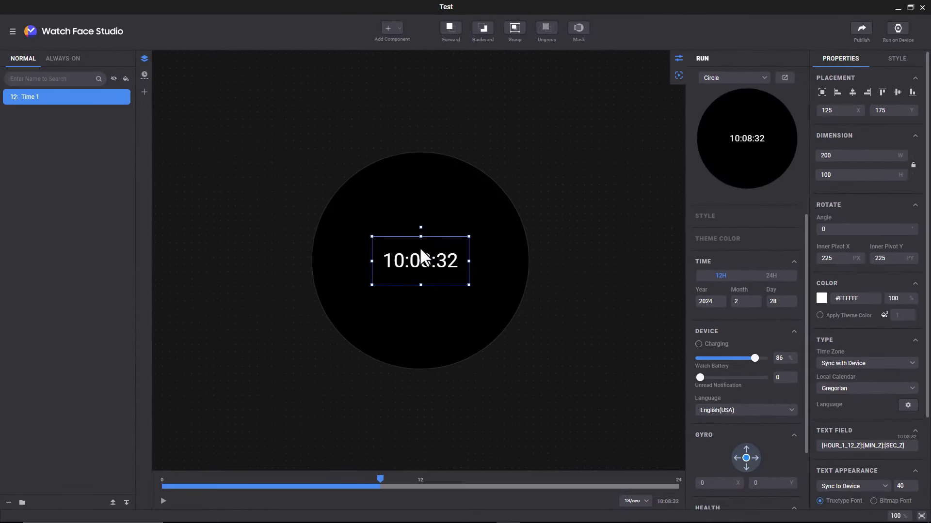
scroll(419, 249, up, 8)
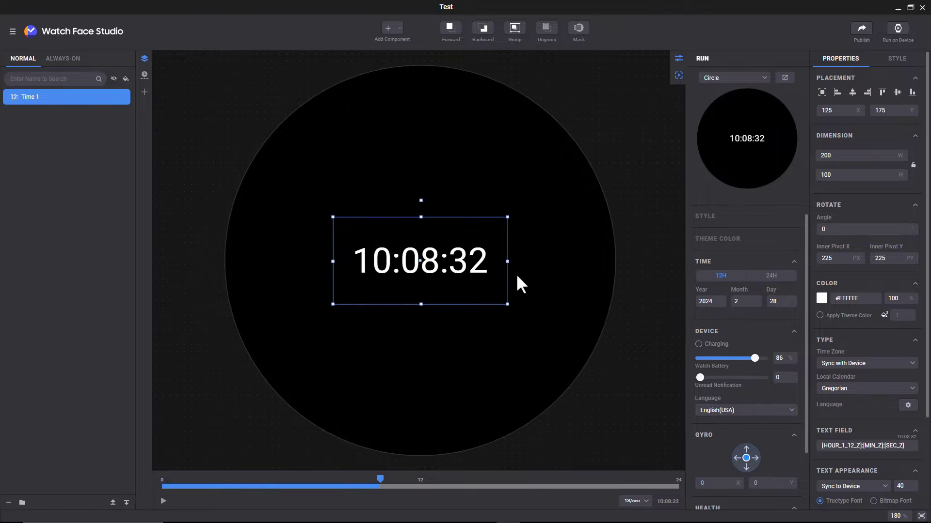
scroll(887, 334, down, 3)
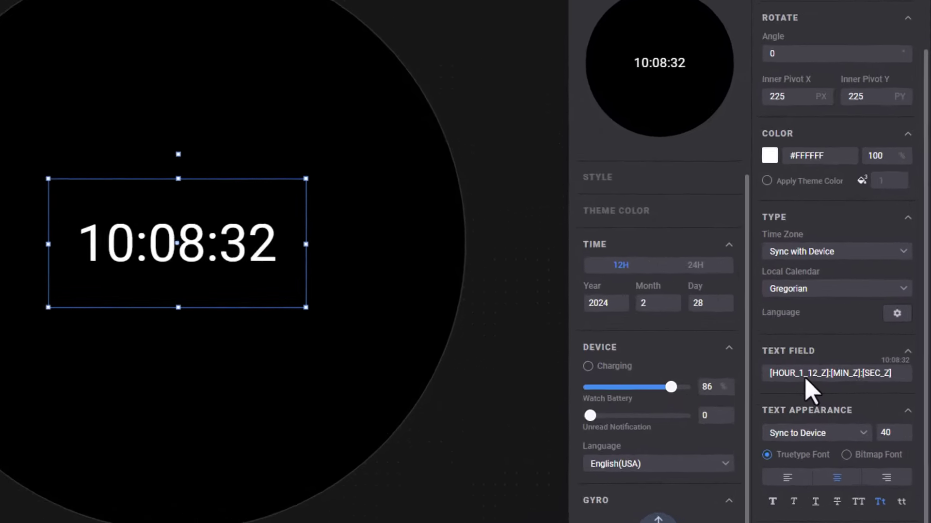
- Trim the Time text field to [HOUR_1_12_Z] so it shows only 10
click(829, 380)
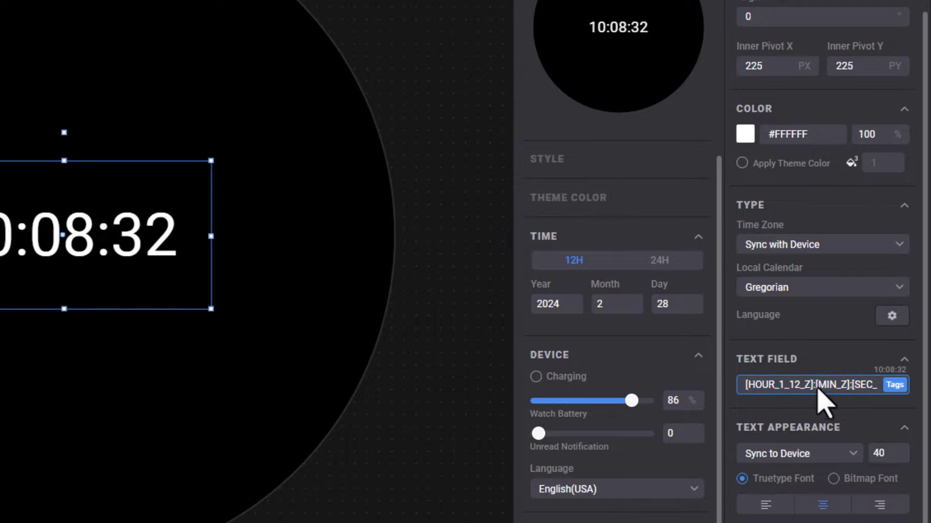
drag(818, 391, 893, 391)
key(BackSpace)
key(BackSpace)
key(BackSpace)
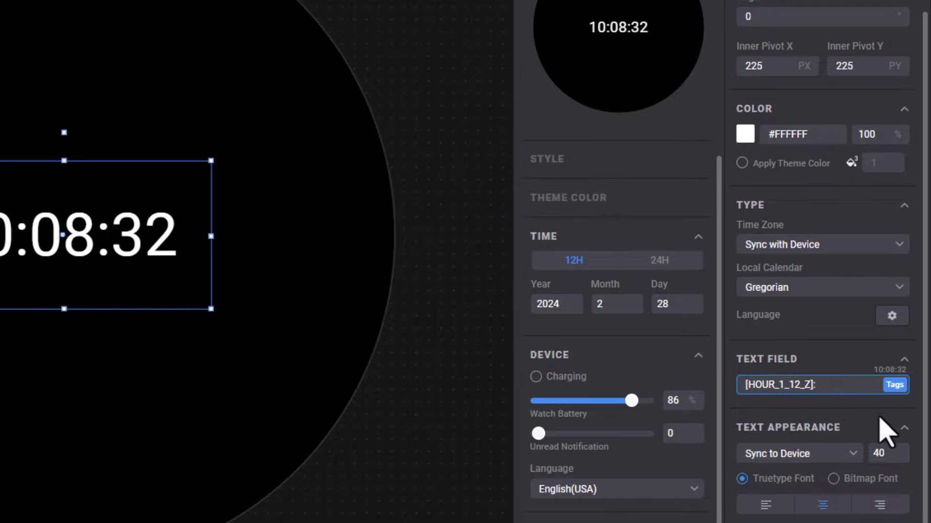
click(848, 426)
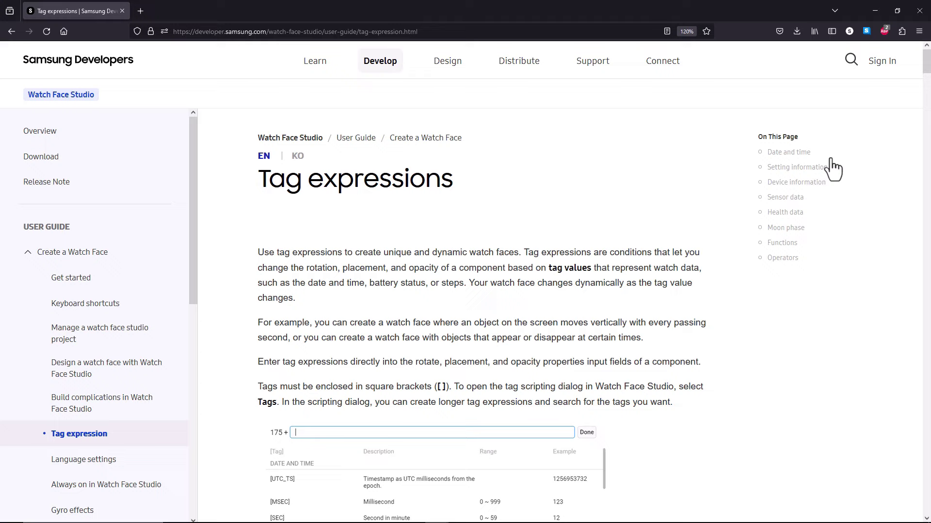
- Scroll the Tag expressions guide down to its date and time tag table
drag(928, 78, 929, 121)
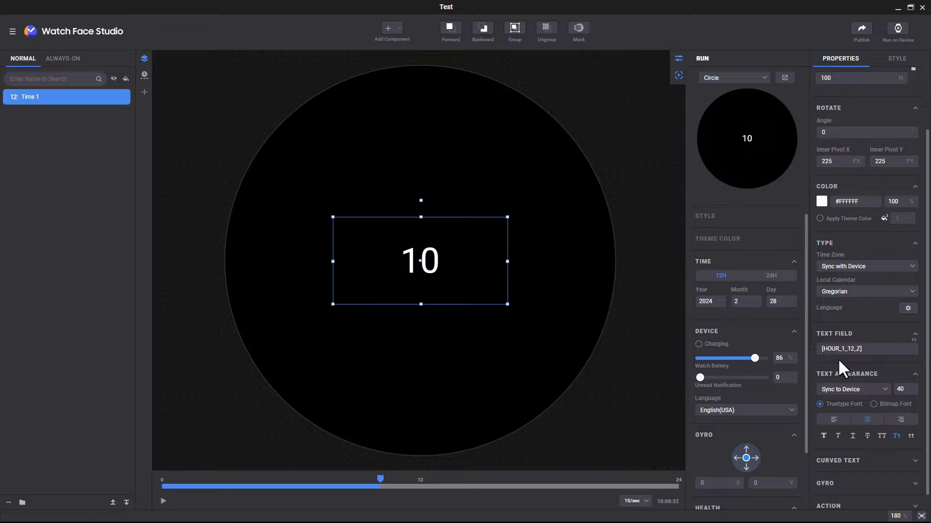
- Enlarge the hour text to size 200, move it near the top, and add a second digital Time component
text(200)
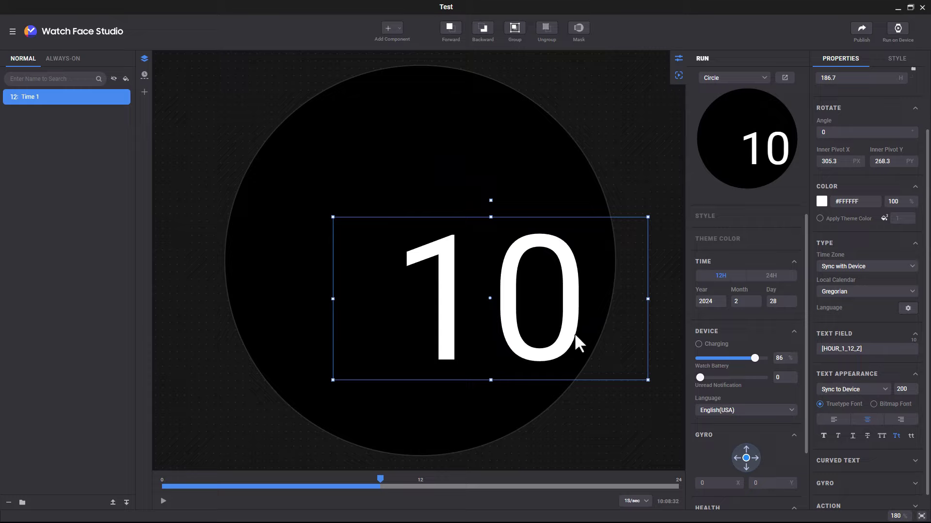
drag(578, 342, 455, 158)
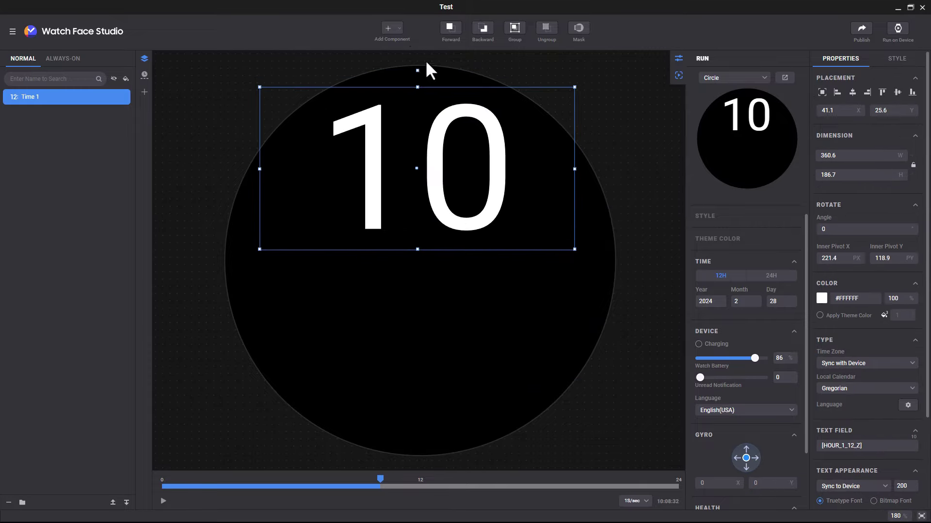
click(397, 28)
mouse_move(410, 132)
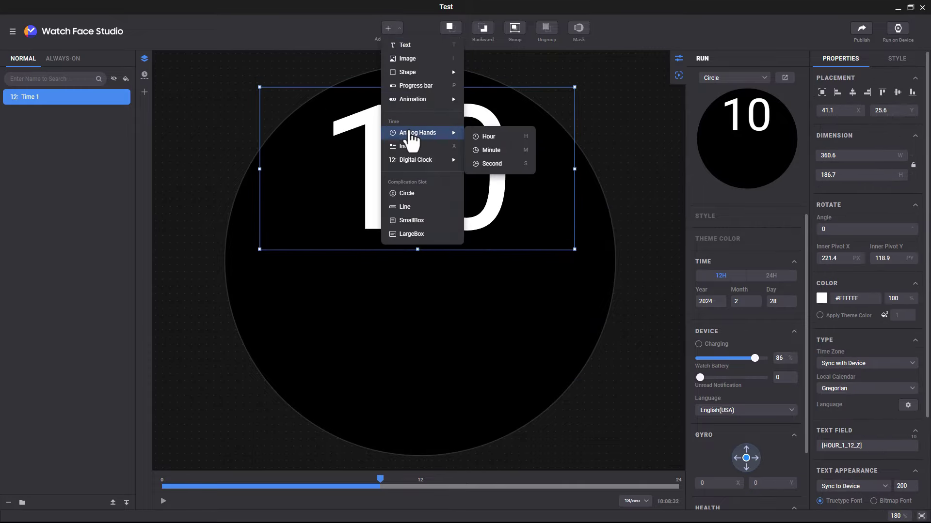
mouse_move(420, 162)
click(490, 169)
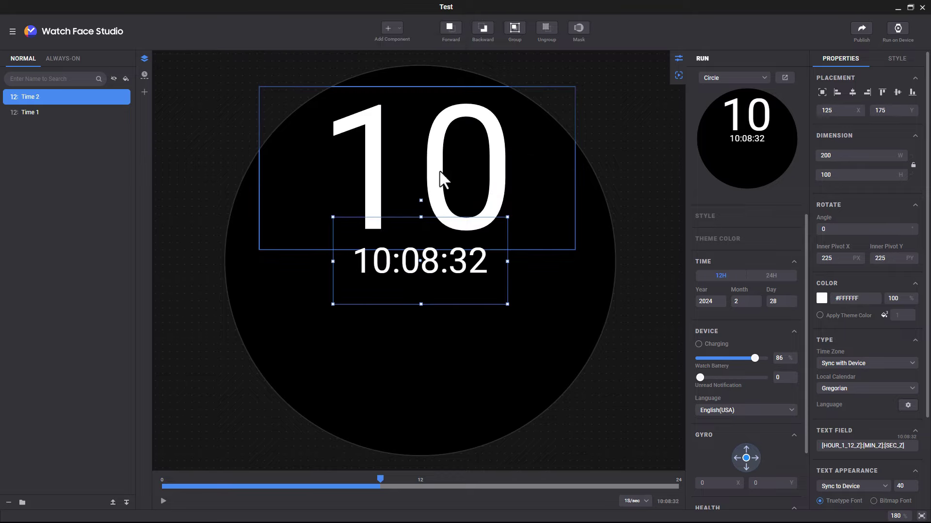
scroll(868, 400, down, 1)
- Change the new time's text field to [MIN_Z] at size 200 and enlarge its box to fit 08
click(863, 397)
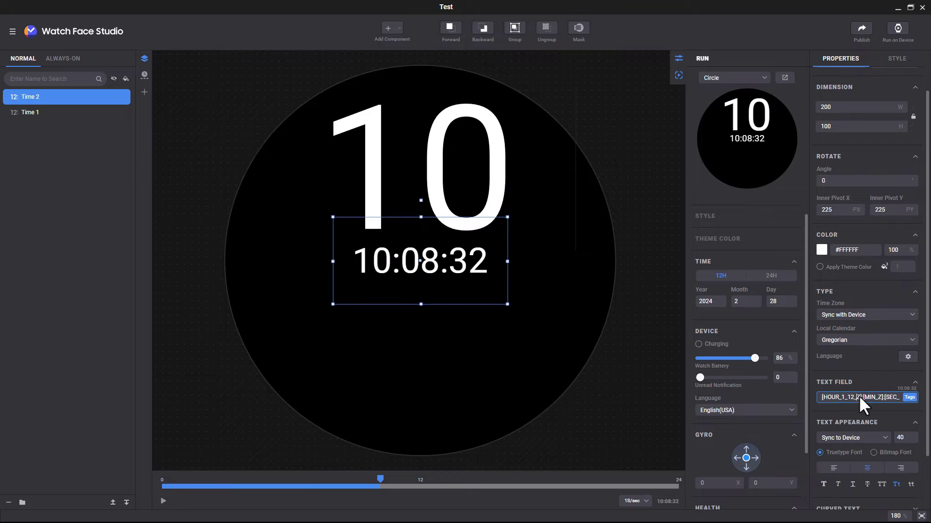
key(shift+Home)
key(BackSpace)
key(Return)
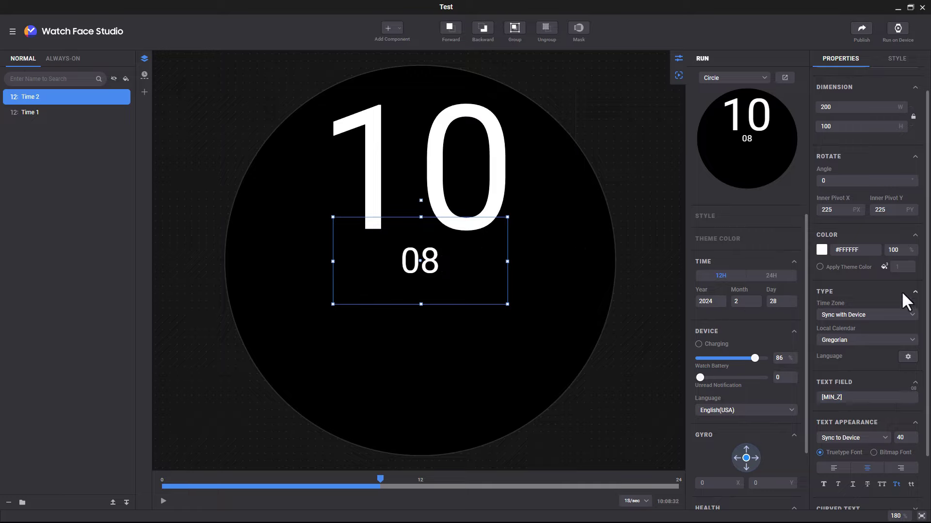
key(Return)
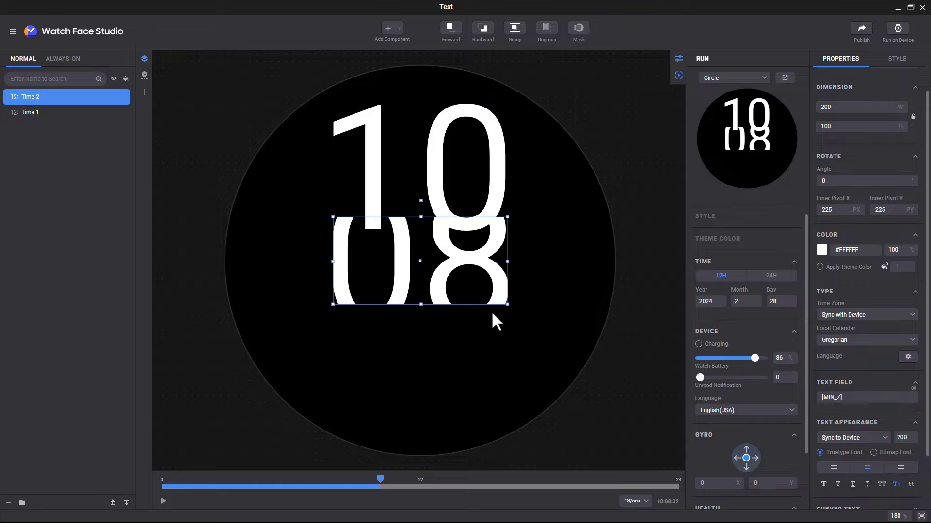
drag(507, 304, 463, 353)
- Switch the hour text to a bitmap font and assign 0.png–4.png to digits 0–4
click(463, 353)
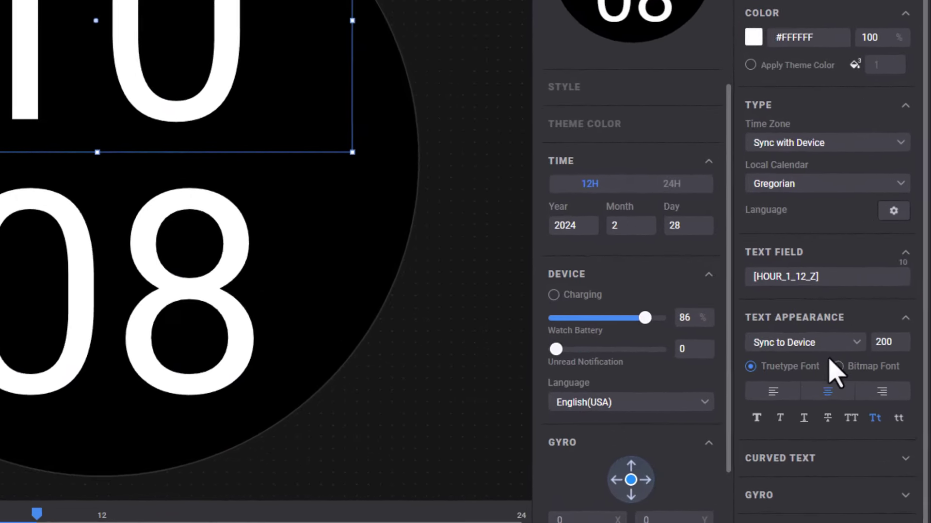
click(833, 365)
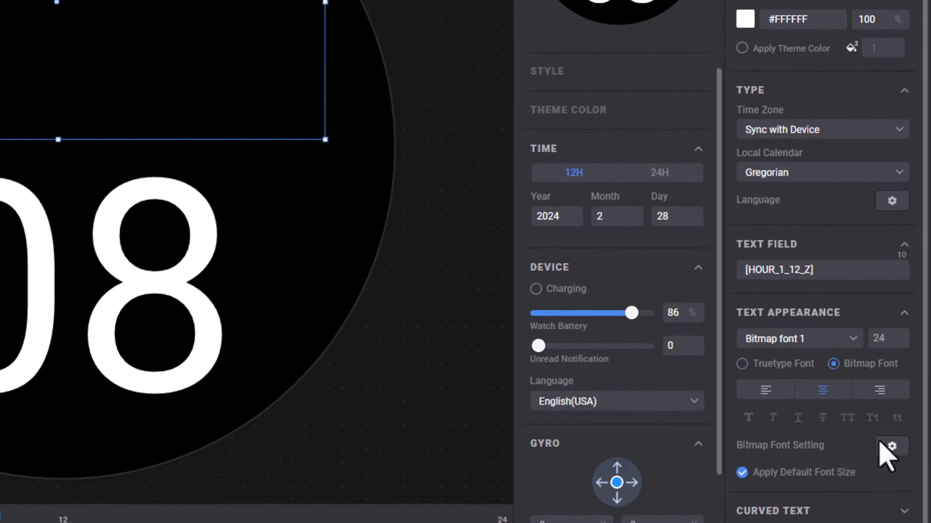
click(895, 448)
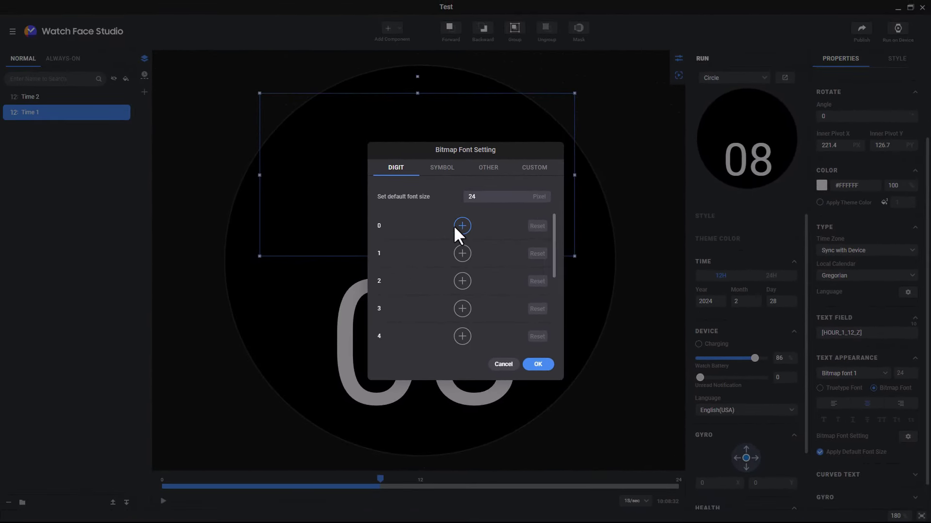
click(462, 226)
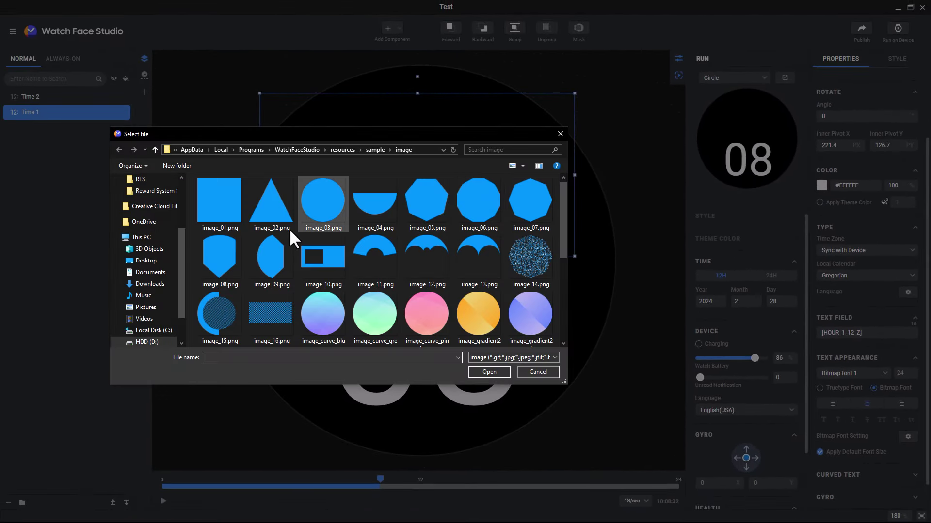
double_click(290, 220)
click(462, 253)
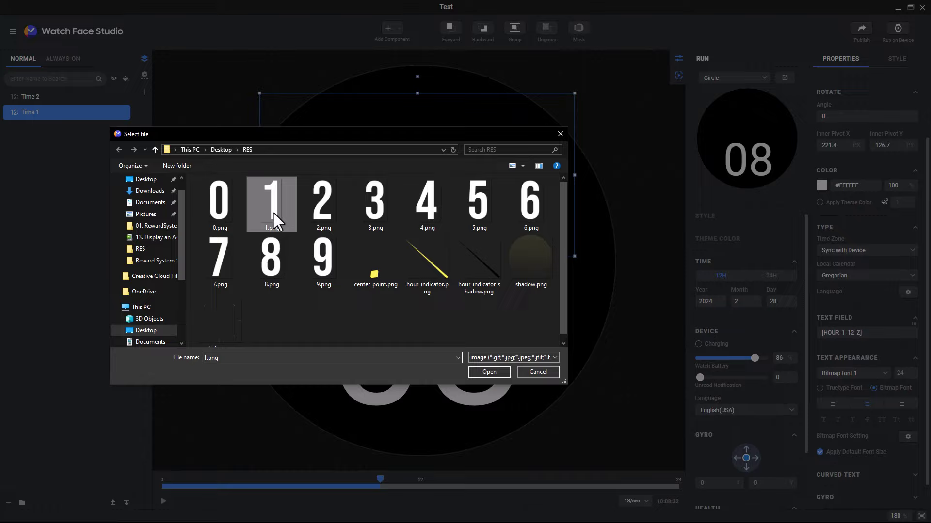
double_click(272, 212)
click(462, 281)
double_click(324, 218)
click(462, 309)
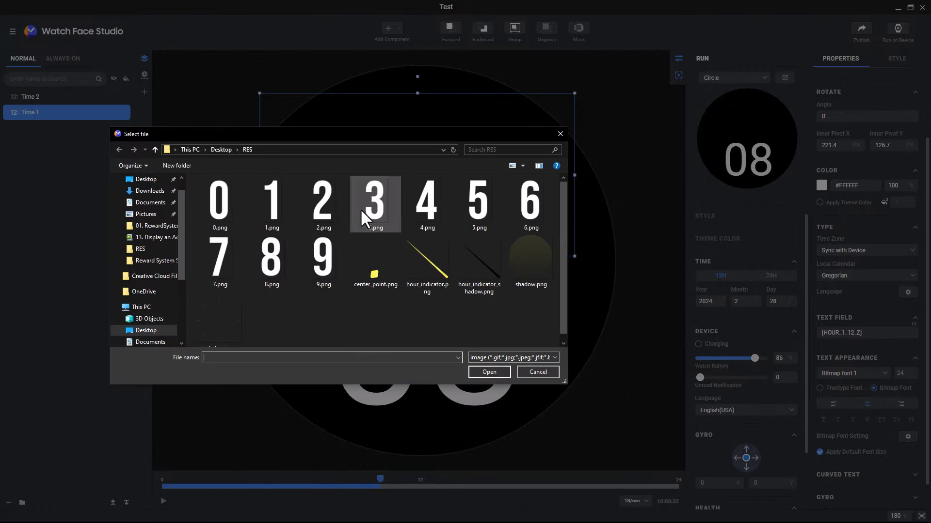
double_click(371, 206)
click(462, 337)
double_click(424, 204)
- Assign 5.png–9.png to bitmap font digits 5–9
scroll(463, 304, down, 3)
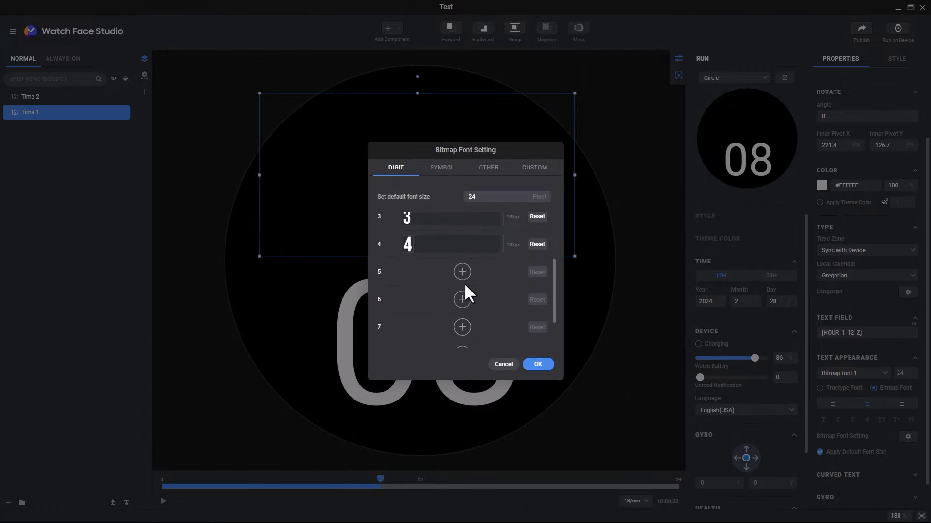
click(463, 275)
double_click(479, 209)
click(495, 275)
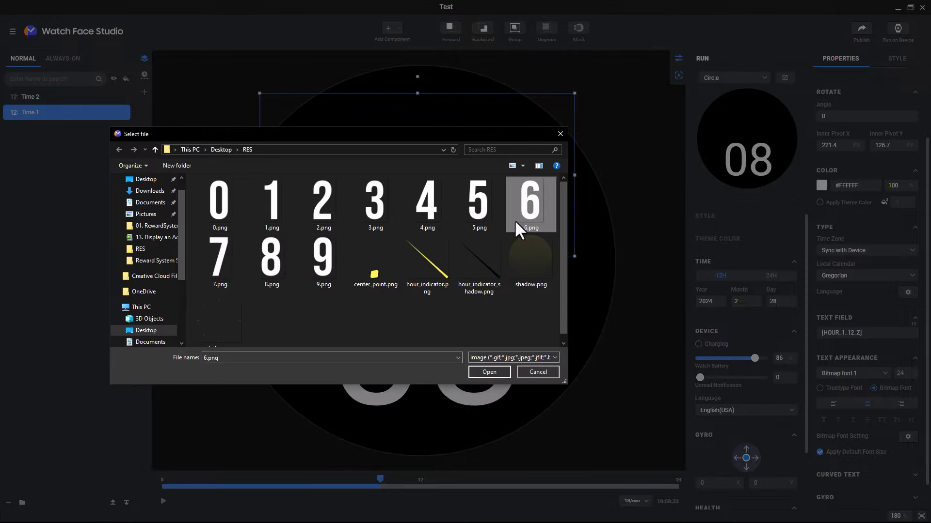
double_click(515, 224)
click(456, 330)
double_click(220, 265)
scroll(534, 299, down, 2)
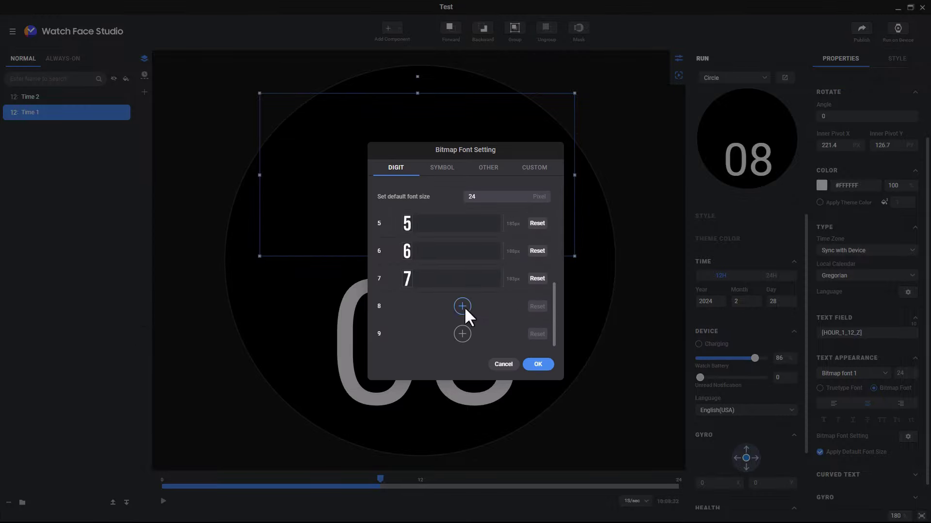
click(463, 310)
double_click(276, 271)
click(458, 332)
double_click(323, 257)
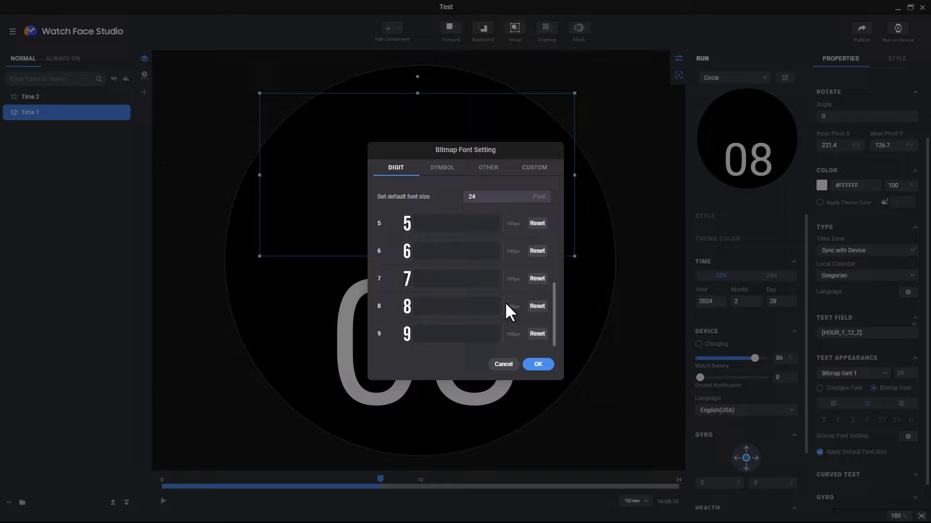
- Set the bitmap font's default size to 150 and apply the settings
scroll(504, 302, up, 3)
double_click(488, 193)
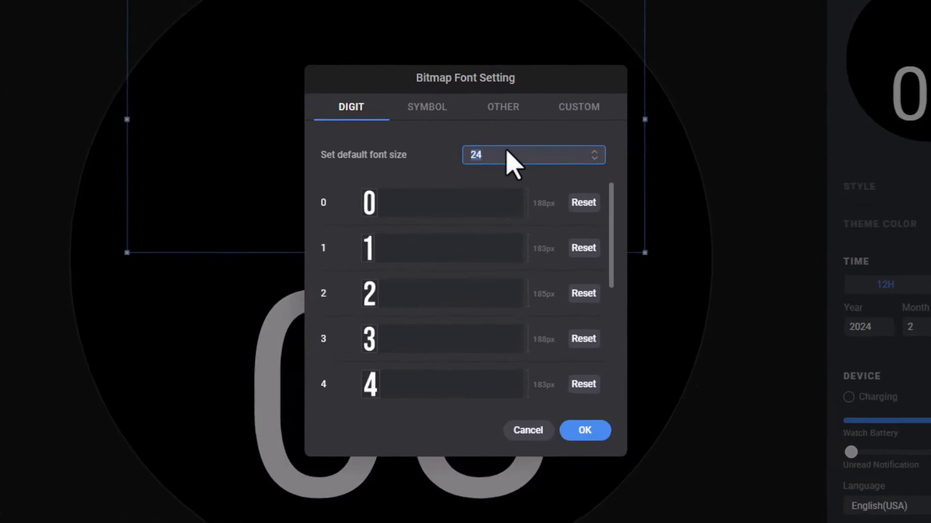
text(150)
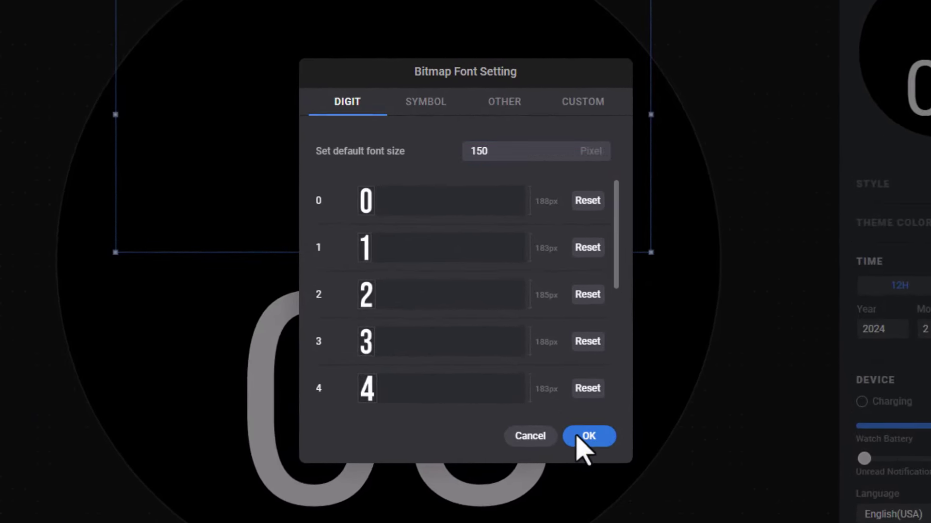
click(577, 436)
click(480, 390)
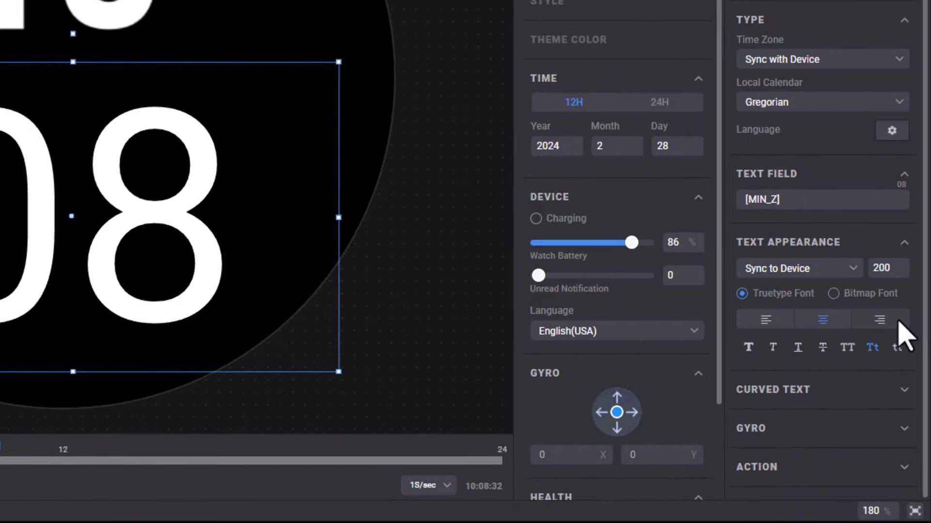
- Switch the minutes text to the same bitmap font, keeping its settings unchanged
click(833, 294)
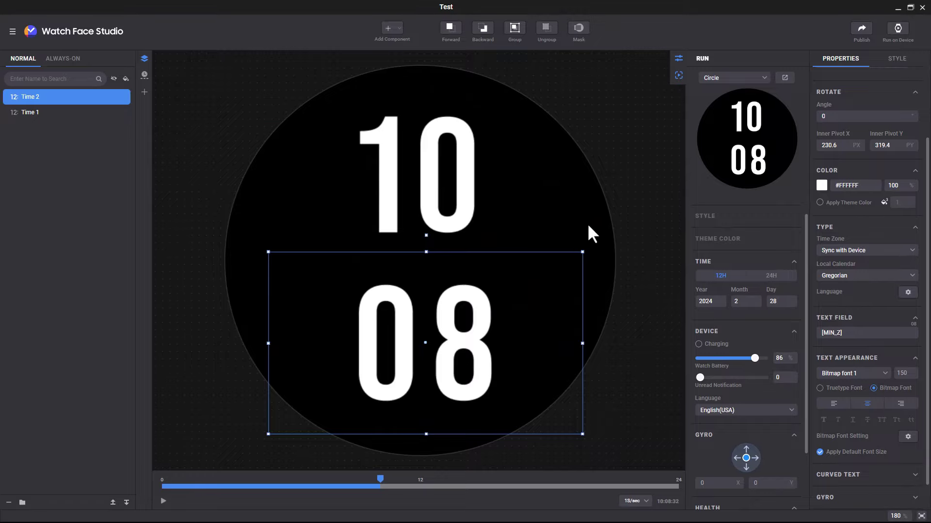
click(904, 435)
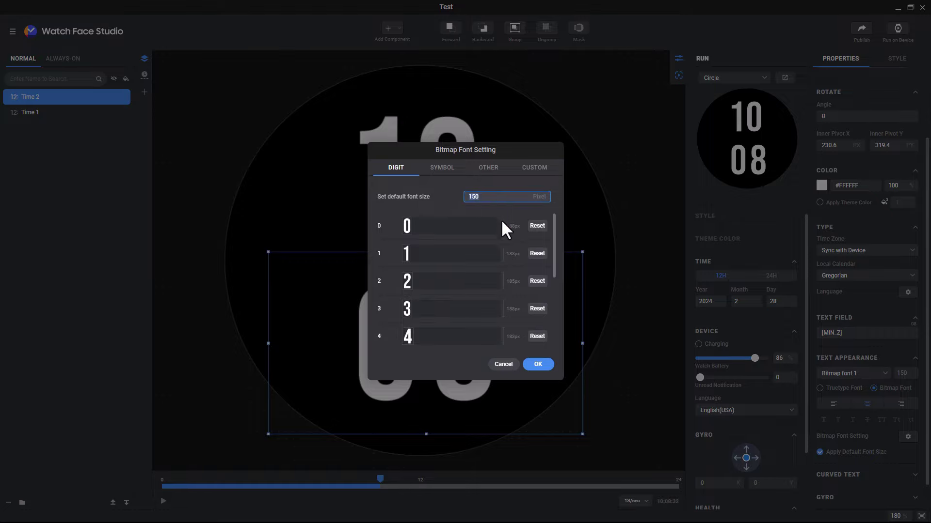
click(529, 364)
- Set both the hour and minute texts to 10% opacity and verify it
key(ctrl+a)
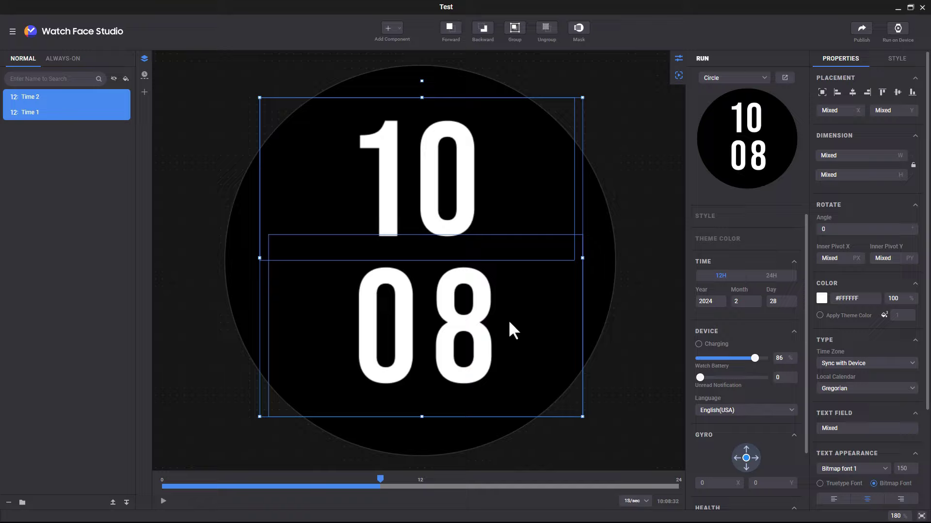
double_click(896, 301)
text(10)
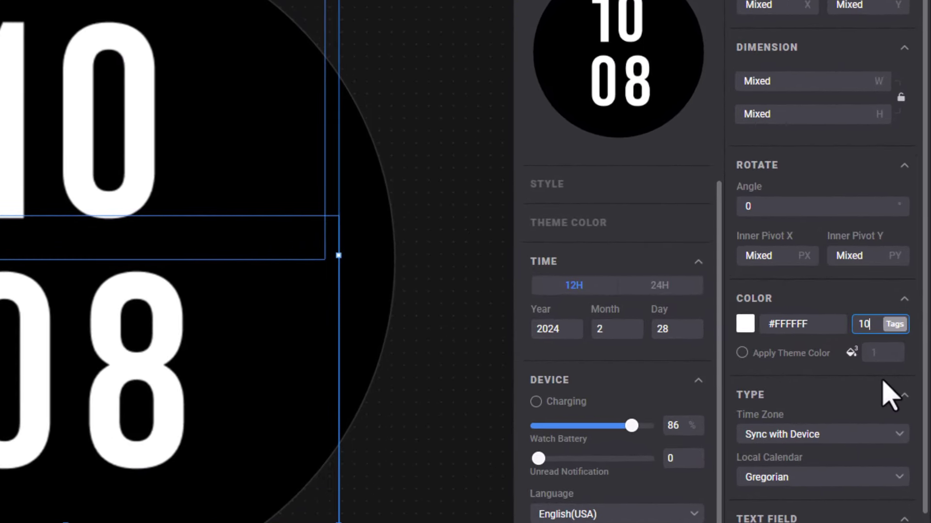
key(Return)
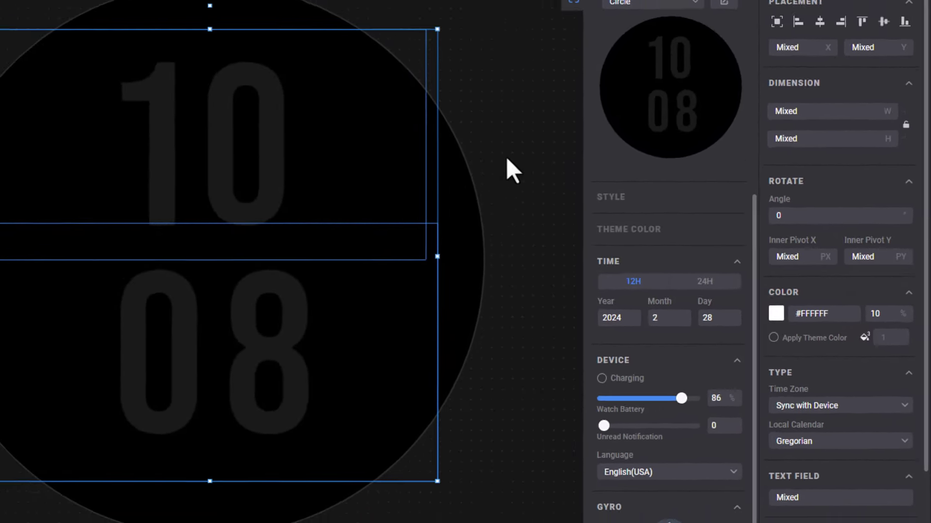
click(633, 174)
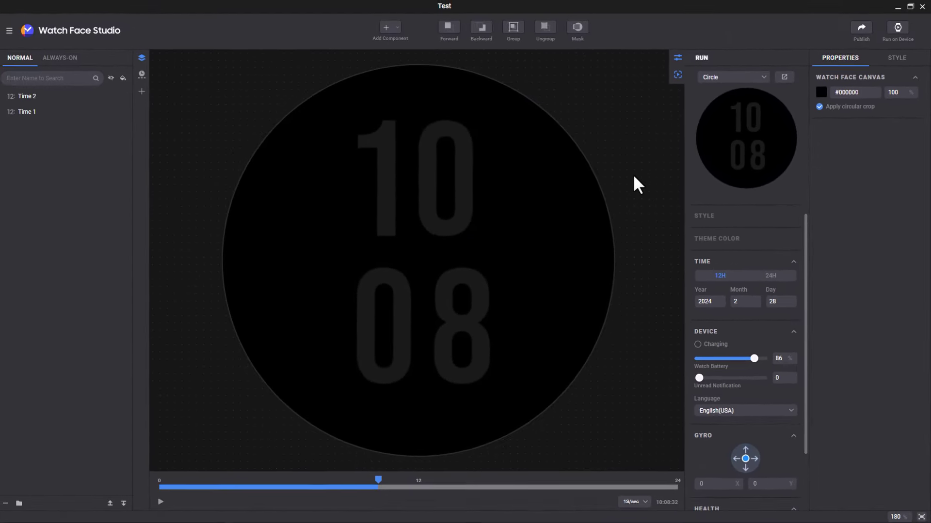
click(434, 206)
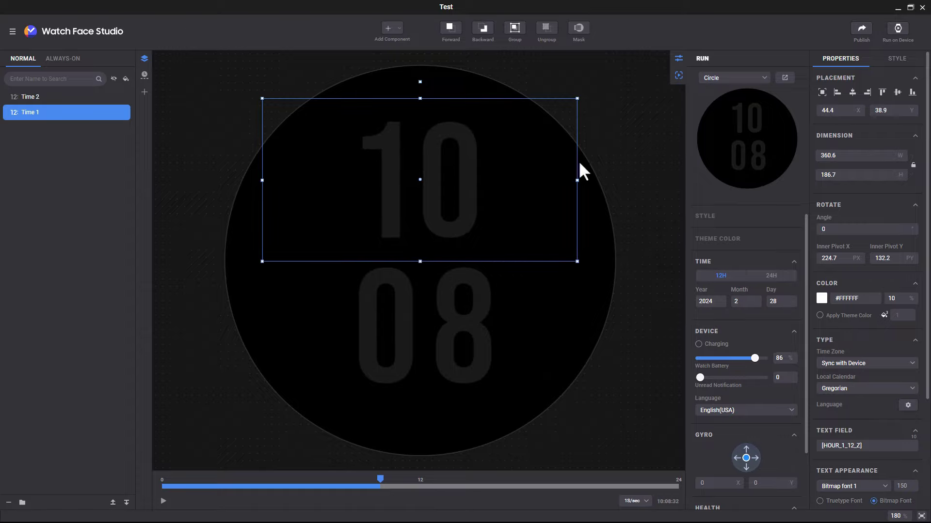
click(626, 144)
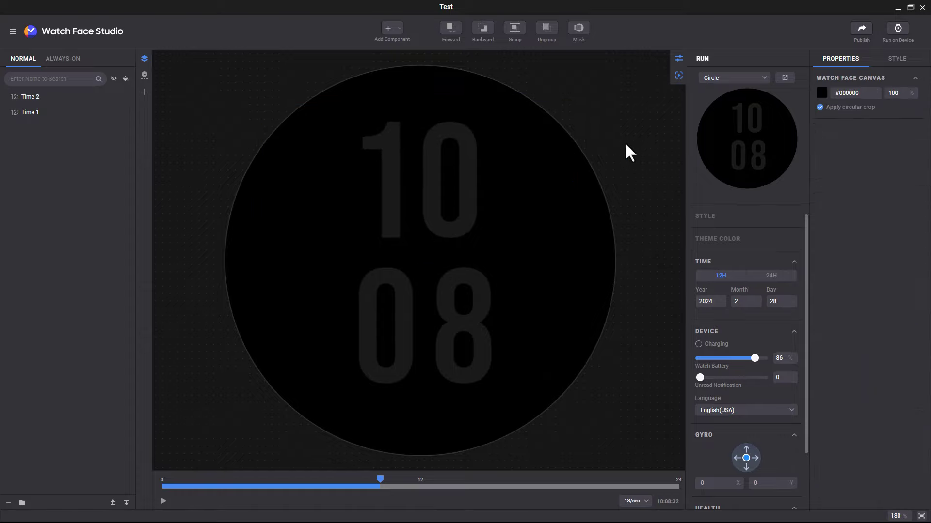
- Add shadow.png as a minute-hand layer over the digits and preview it at about 06:37
click(411, 150)
click(615, 153)
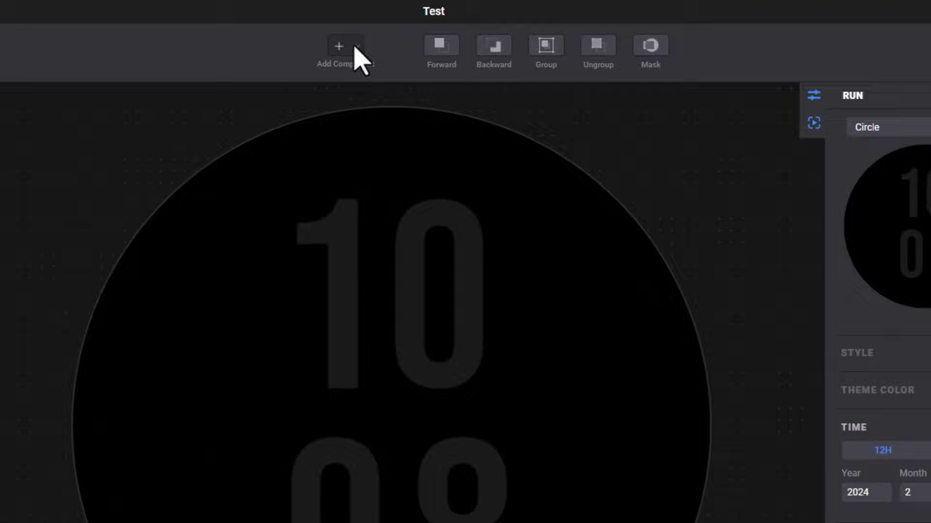
click(356, 48)
mouse_move(418, 224)
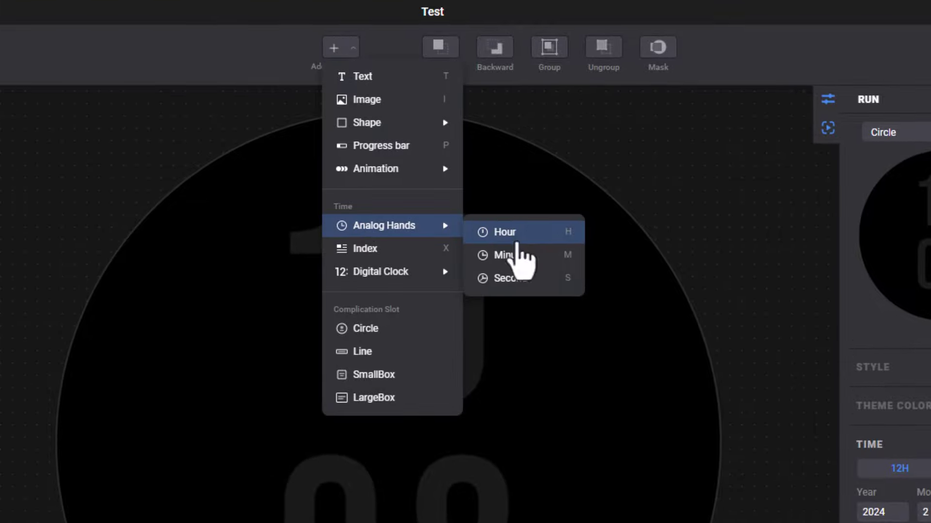
click(517, 255)
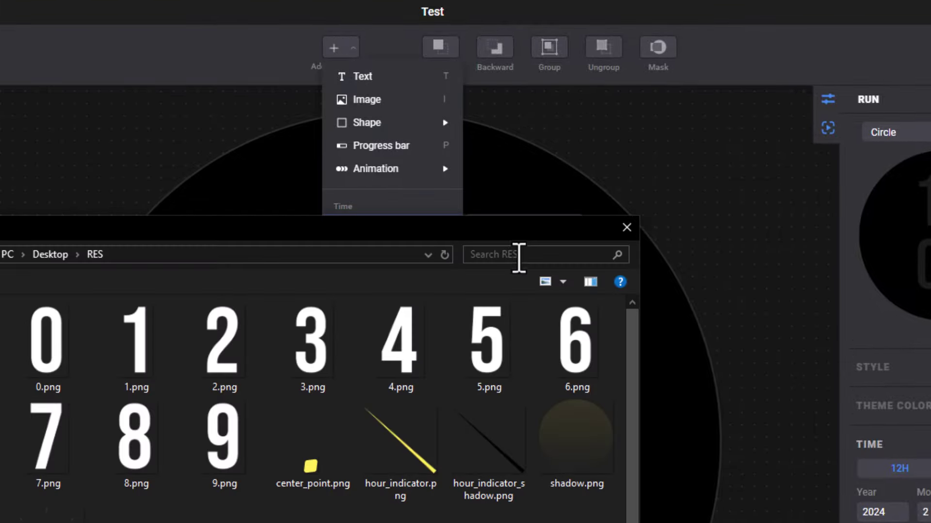
double_click(553, 453)
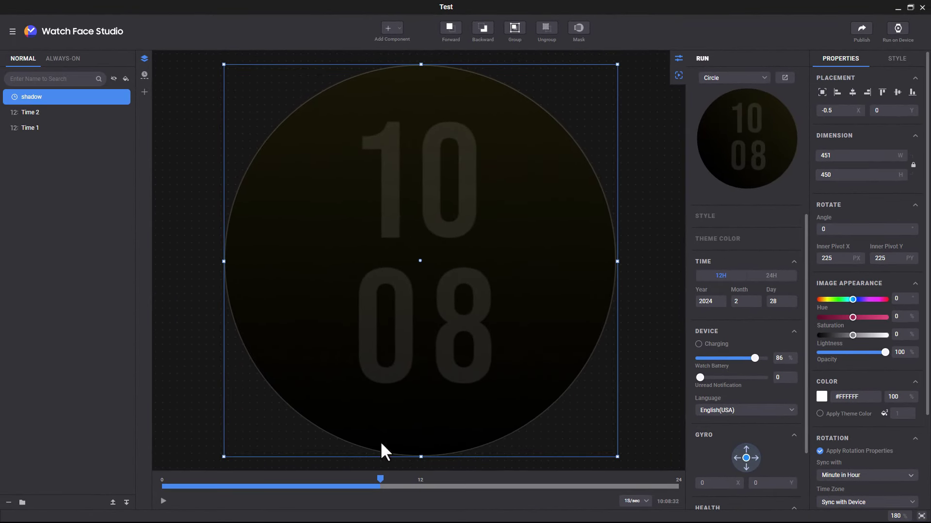
drag(379, 477, 304, 486)
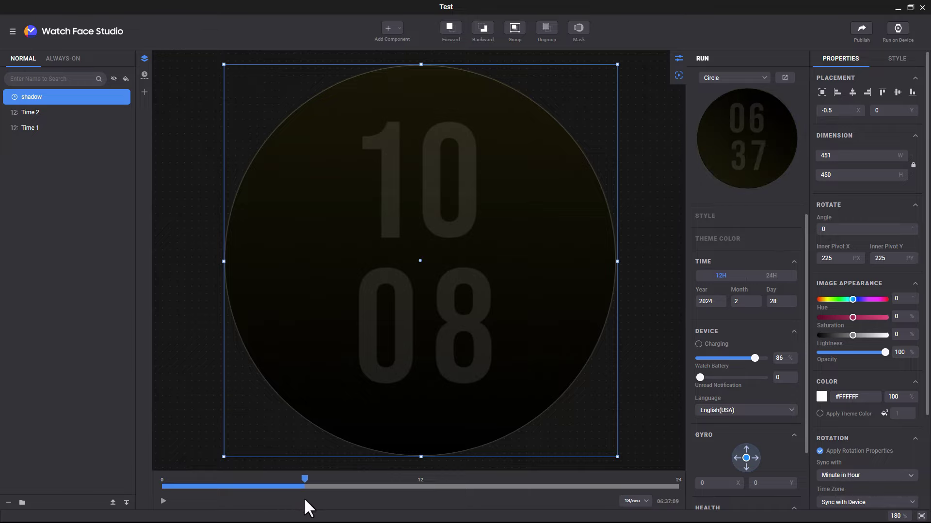
click(646, 225)
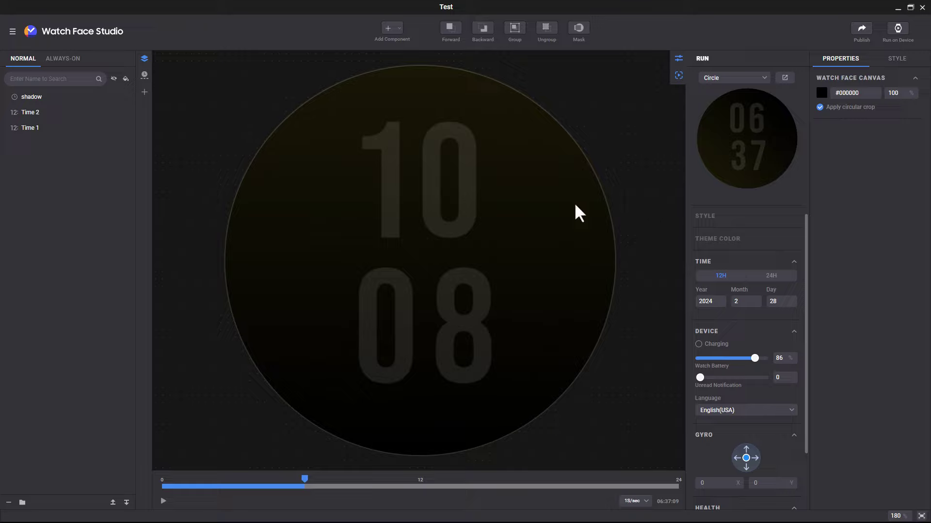
- Load ticks.png from the RES folder as an image layer around the face edge
click(394, 27)
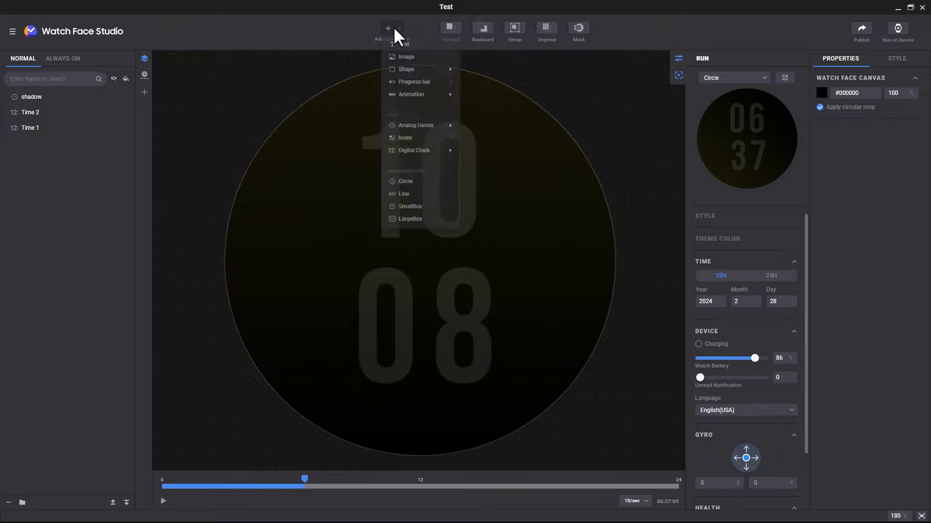
click(417, 57)
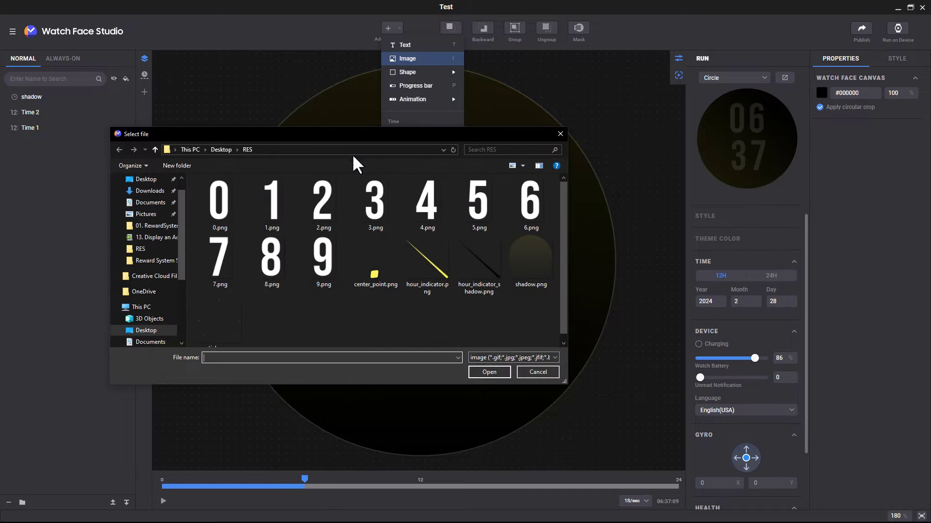
click(240, 336)
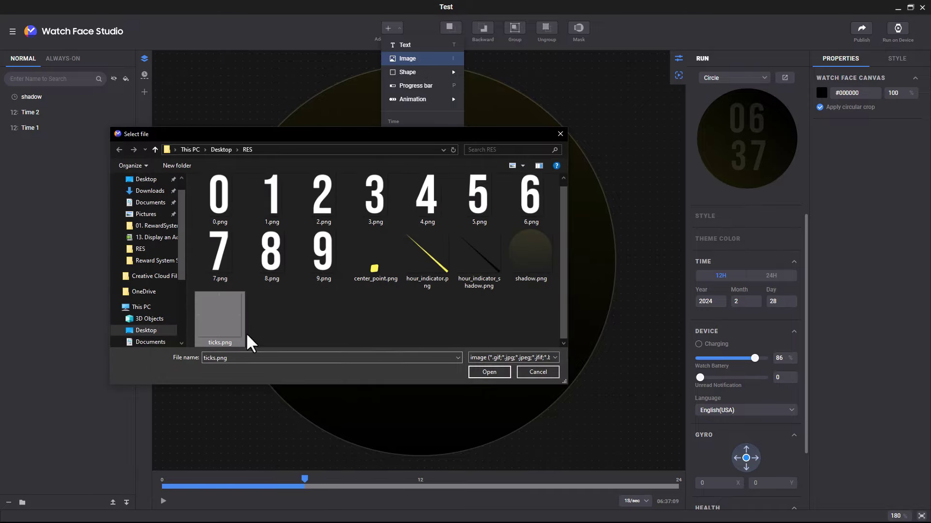
click(489, 372)
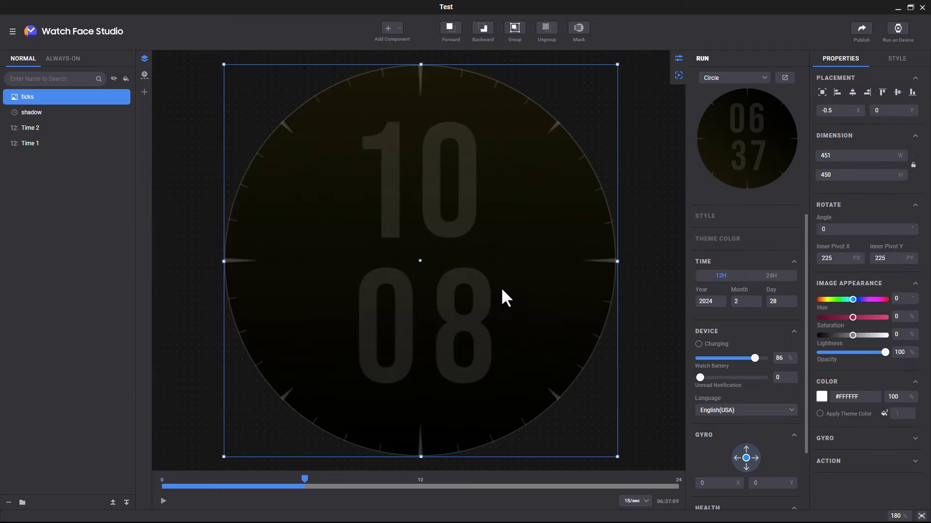
- Add an hour hand using hour_indicator_shadow.png, moved up and rotated to point at 12
click(631, 228)
click(399, 28)
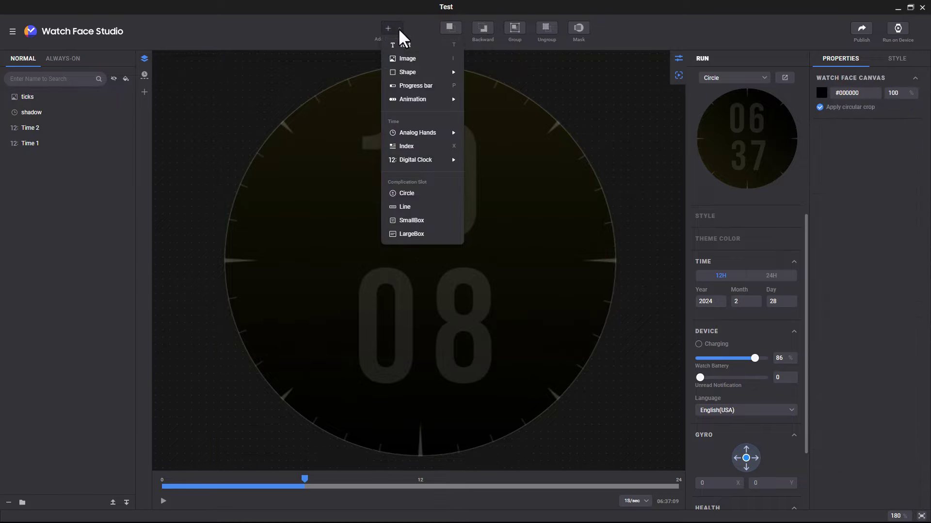
mouse_move(416, 134)
click(495, 136)
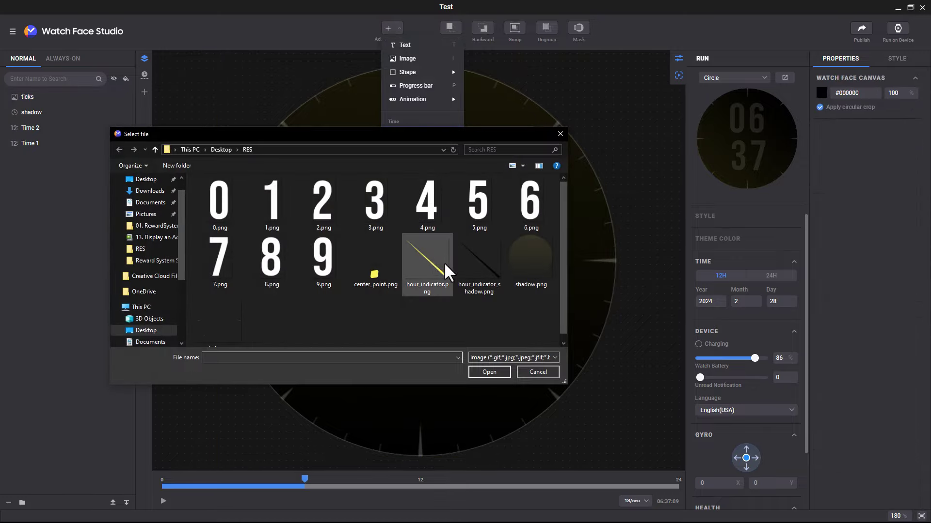
double_click(444, 261)
drag(447, 283, 385, 217)
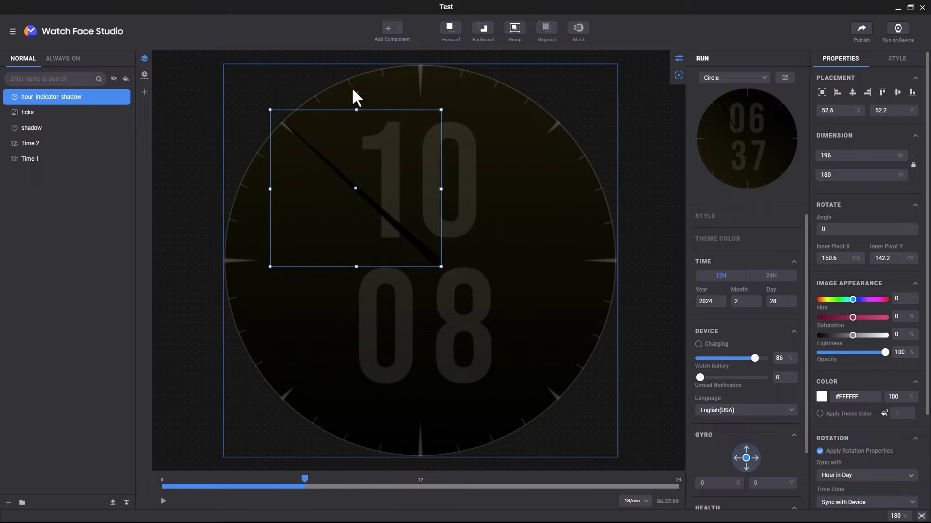
drag(356, 93, 395, 129)
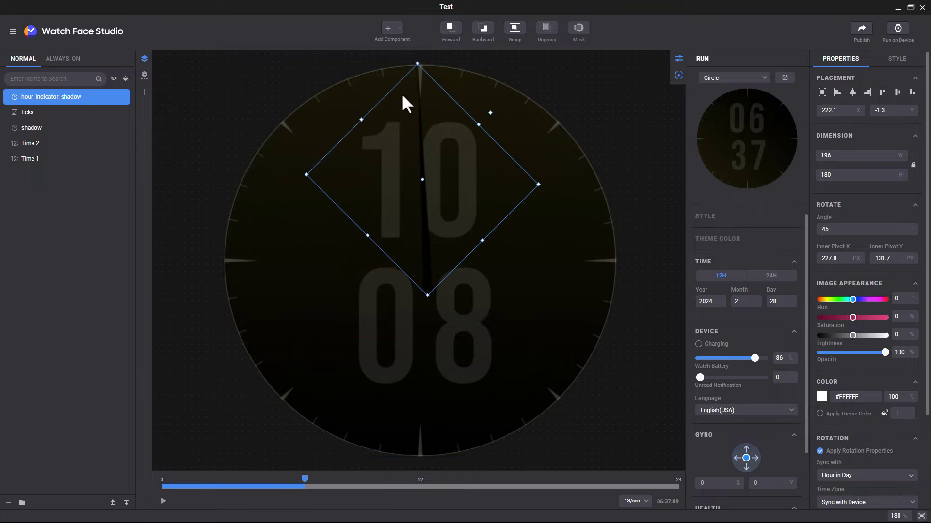
scroll(399, 34, up, 3)
- Add the yellow hour_indicator.png hour hand, rotated upright and aligned with its shadow
click(399, 28)
mouse_move(443, 134)
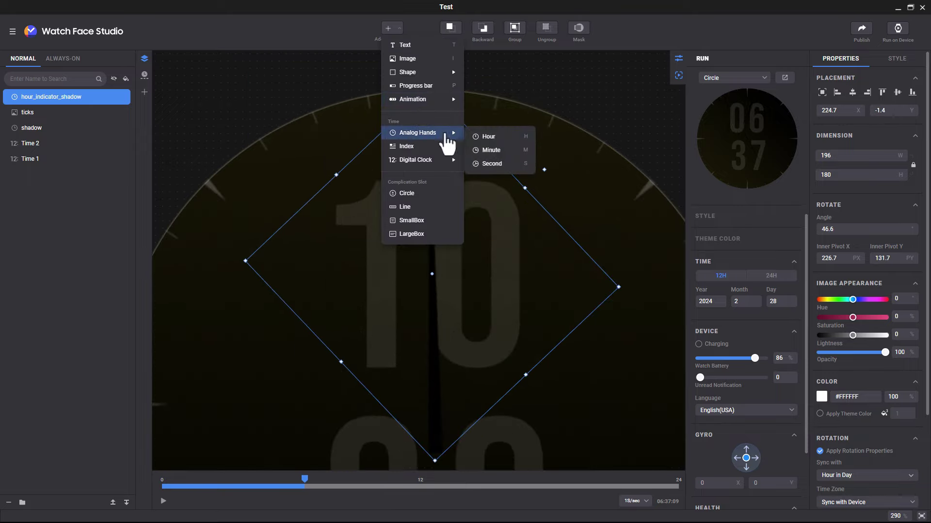
click(493, 138)
click(406, 262)
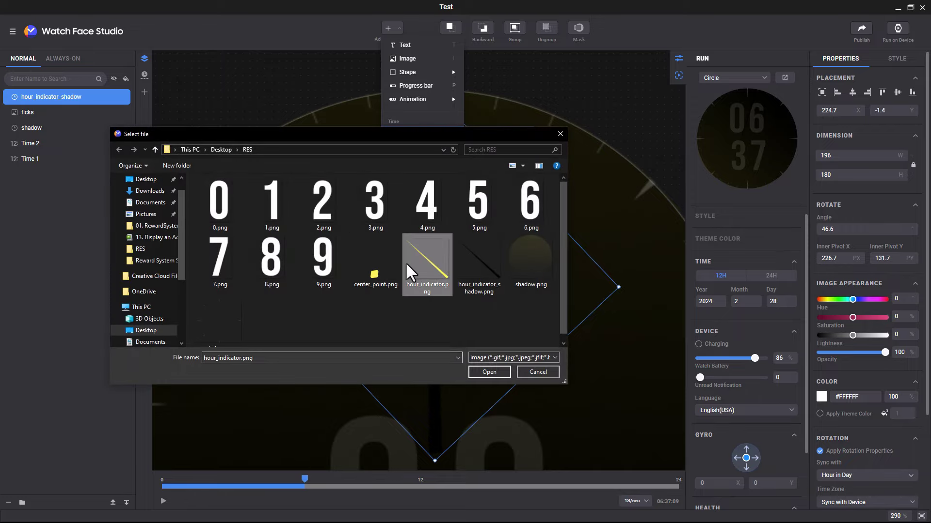
click(472, 362)
drag(461, 360, 440, 193)
drag(407, 83, 505, 146)
drag(401, 276, 420, 321)
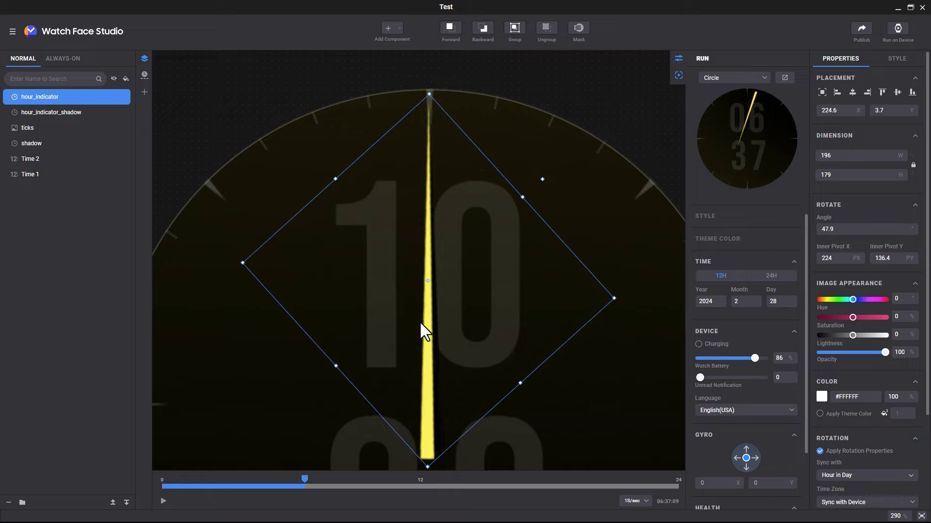
click(530, 73)
click(399, 28)
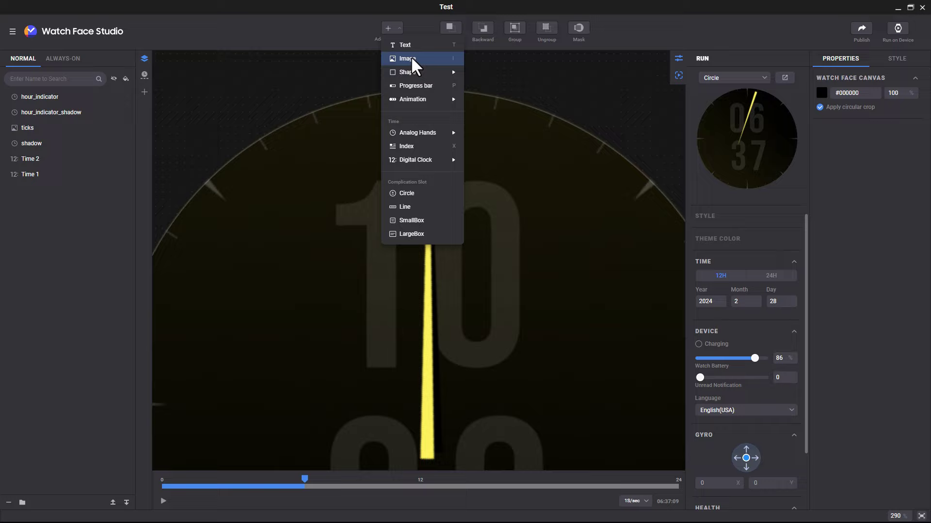
- Add center_point.png as an image rotated 45° and preview the hands moving over time
click(411, 60)
double_click(363, 274)
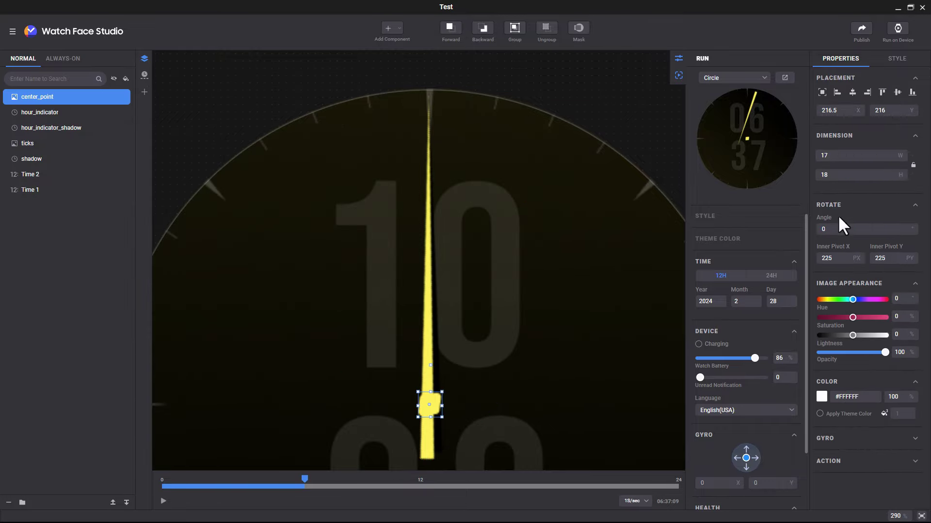
click(835, 229)
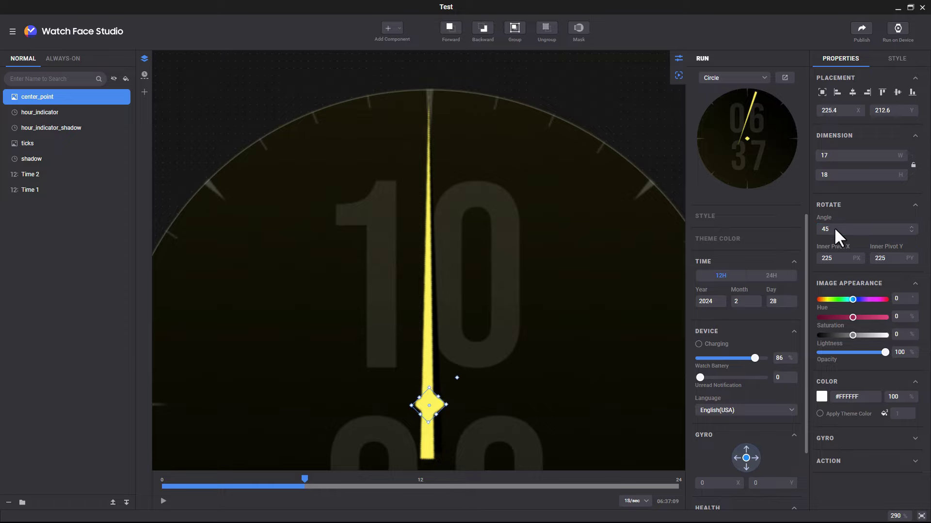
click(555, 390)
drag(556, 393, 560, 329)
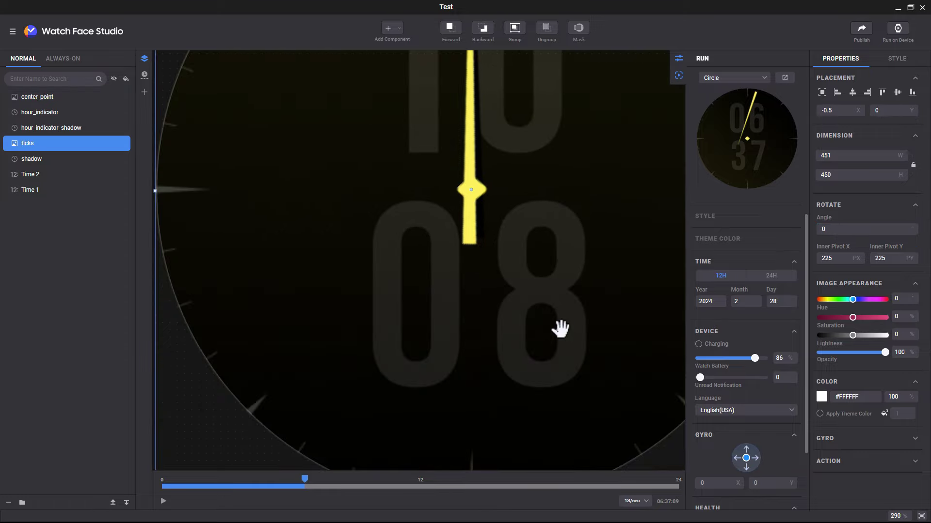
drag(304, 478, 492, 484)
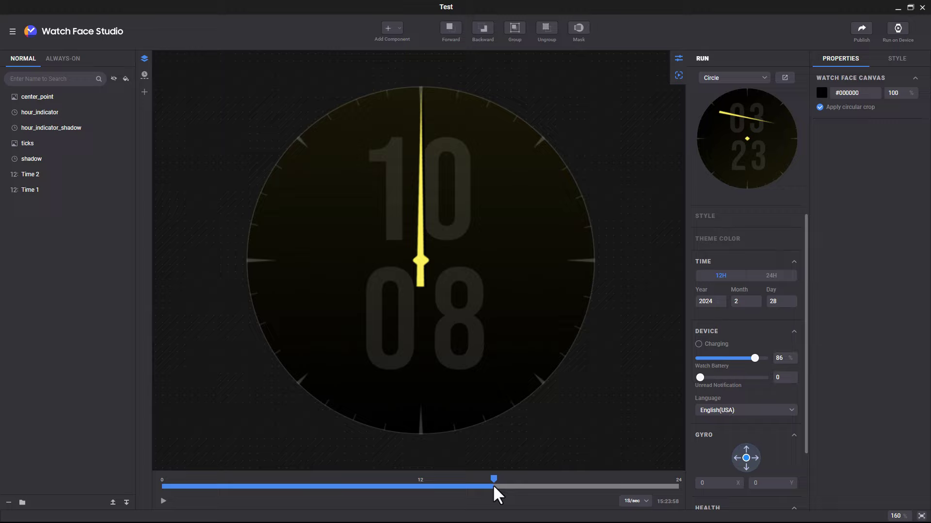
scroll(423, 224, up, 5)
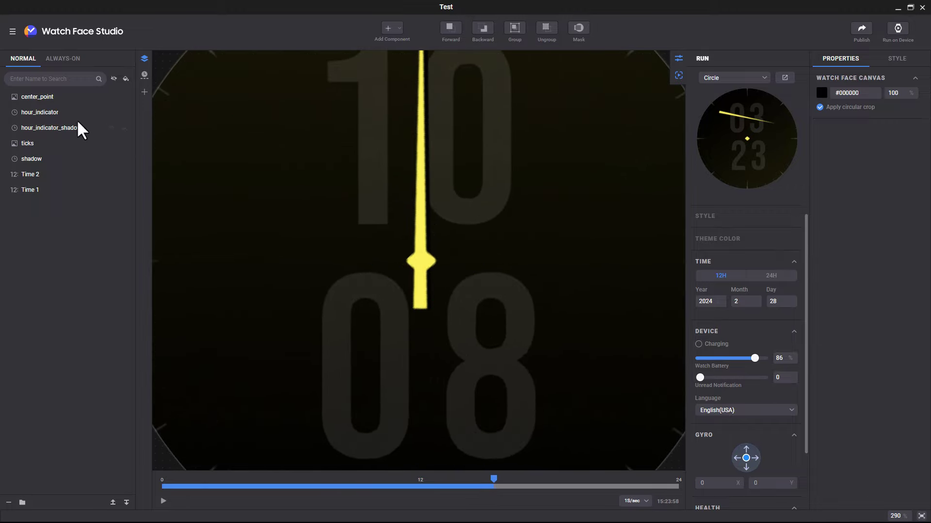
- Move the yellow hour hand's rotation pivot onto the centre diamond
click(73, 114)
scroll(429, 254, up, 2)
scroll(428, 229, up, 2)
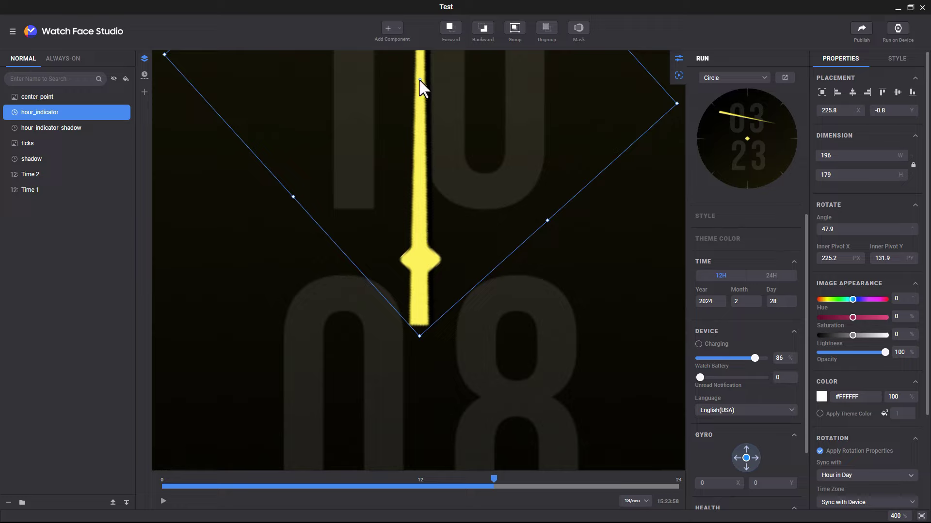
drag(420, 80, 417, 259)
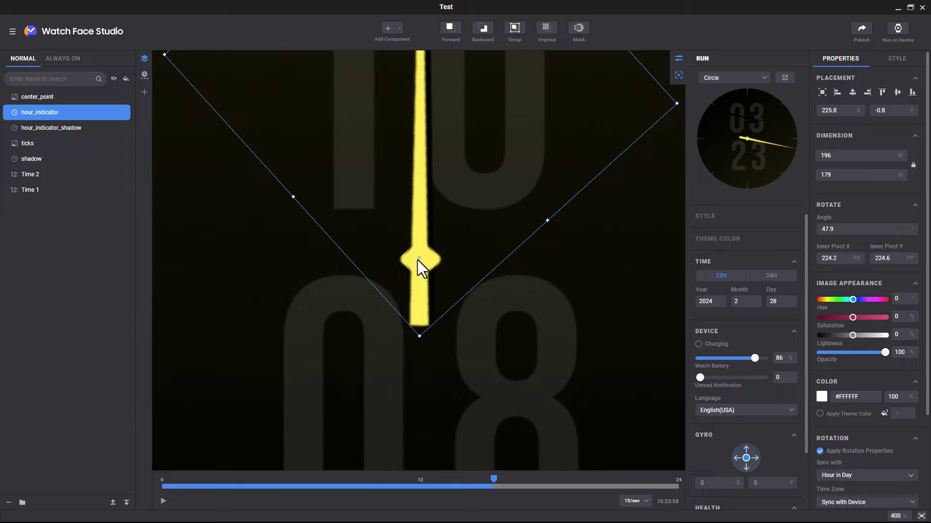
- Move the shadow hand's pivot to the centre diamond, keep it beneath the yellow hand, and preview
click(66, 127)
drag(54, 129, 57, 104)
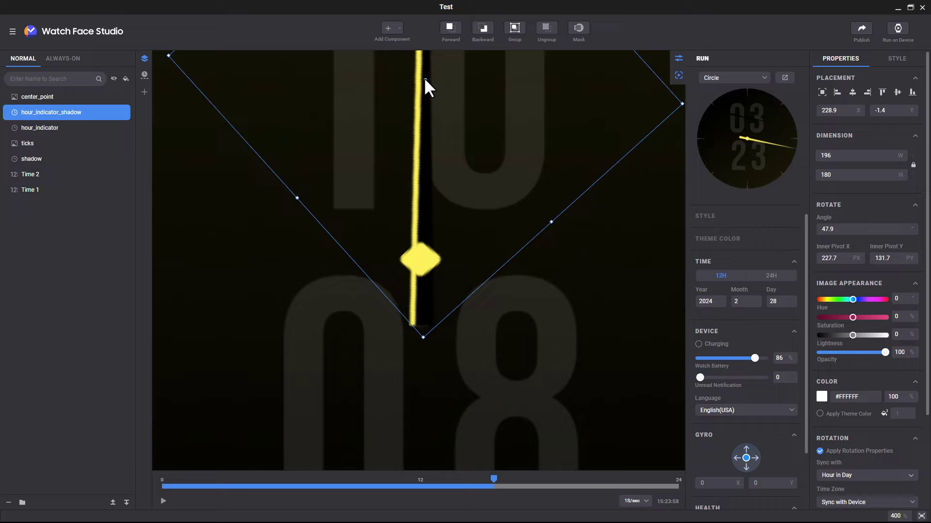
drag(425, 79, 419, 262)
drag(48, 115, 51, 137)
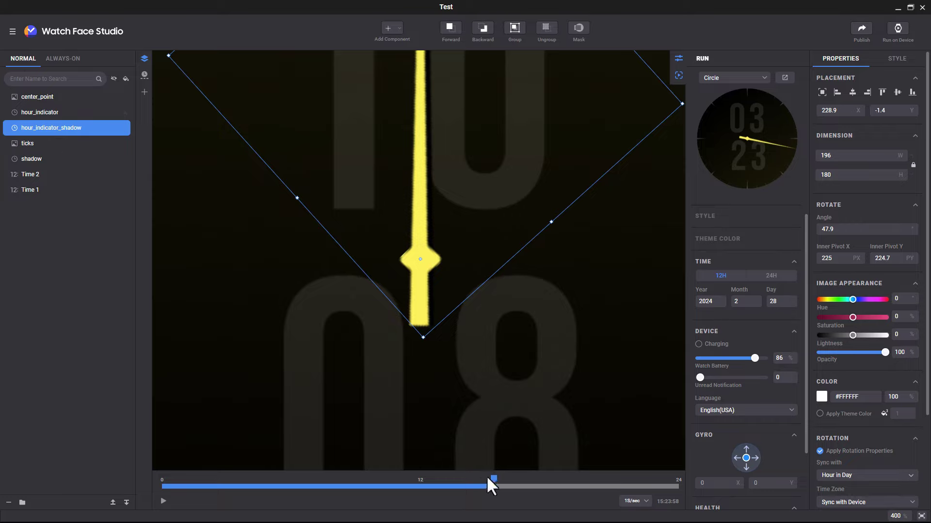
drag(490, 479, 380, 485)
- Replace the center_point image layer with center_point.png added as an hour hand component
click(30, 95)
key(Delete)
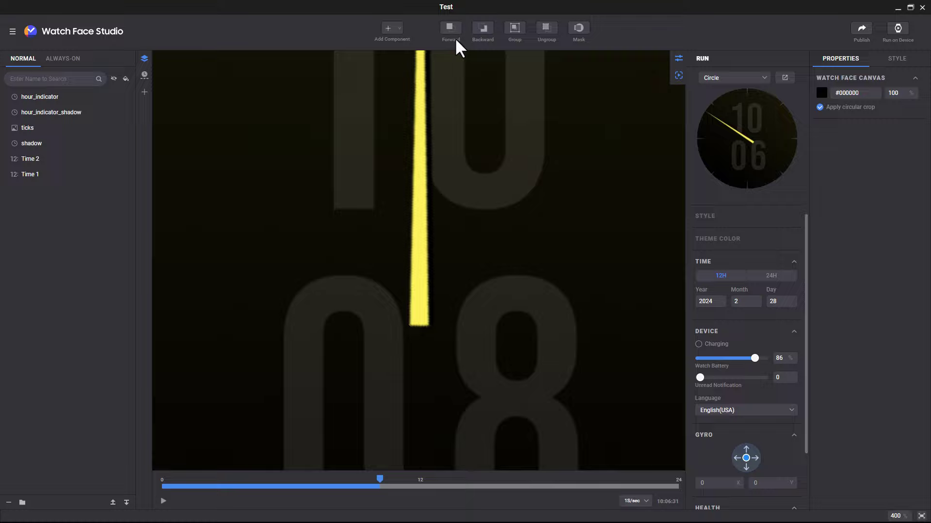
click(390, 27)
mouse_move(415, 134)
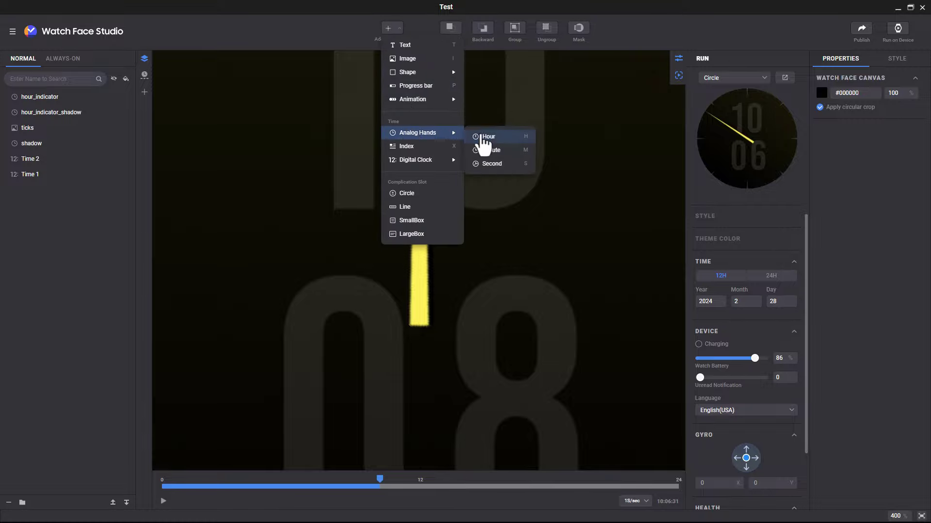
click(491, 136)
click(377, 275)
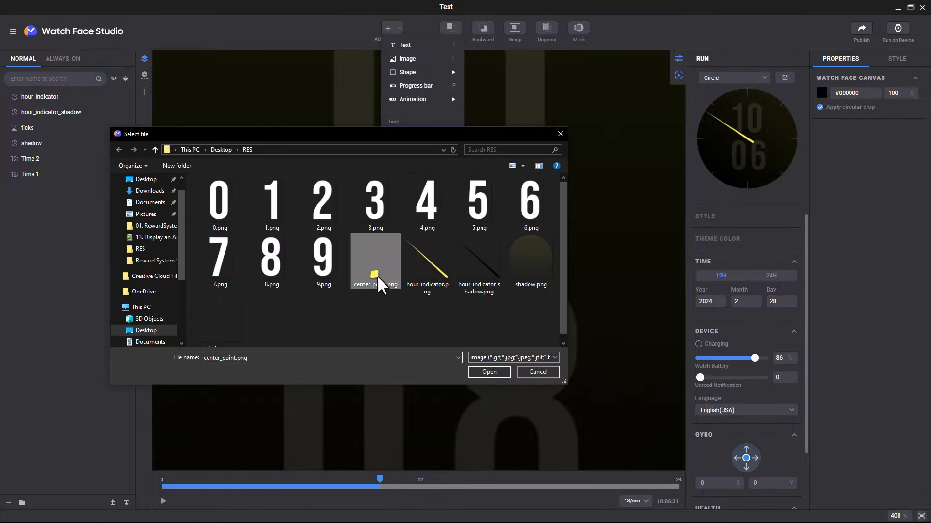
double_click(377, 275)
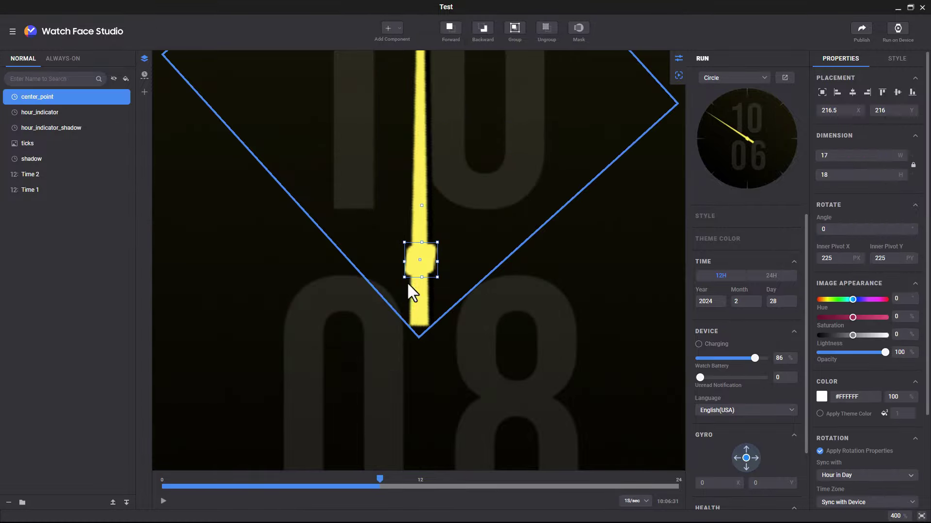
- Rotate the center point 45° into a diamond and preview the hands at another time
click(841, 230)
text(45)
key(Return)
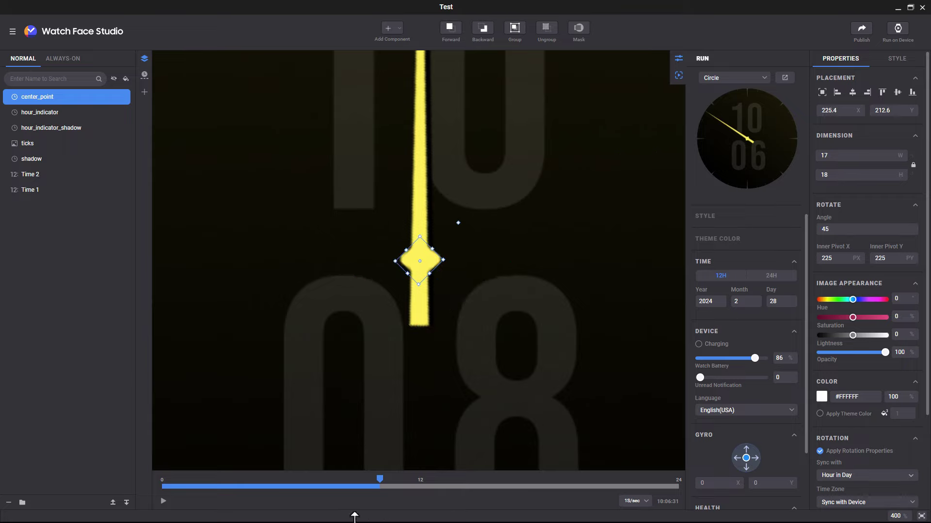
drag(380, 479, 435, 518)
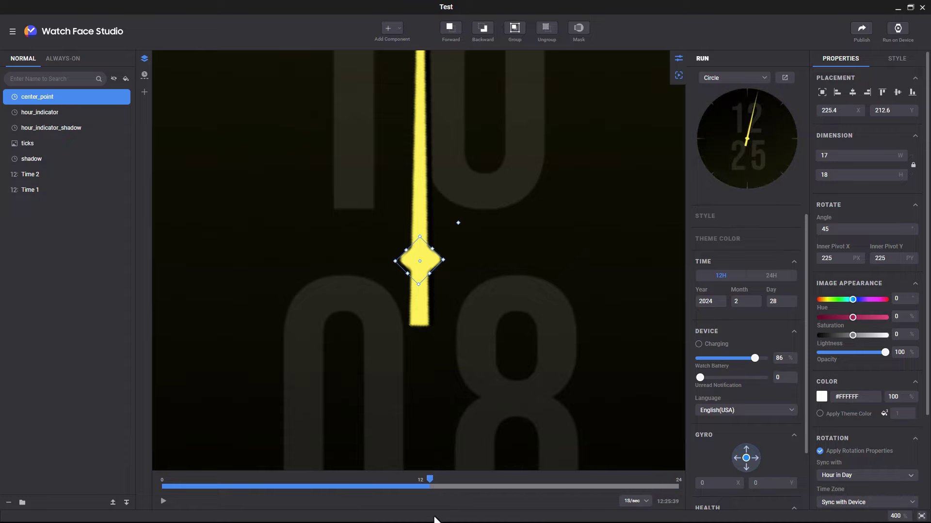
scroll(417, 347, down, 1)
scroll(414, 340, down, 5)
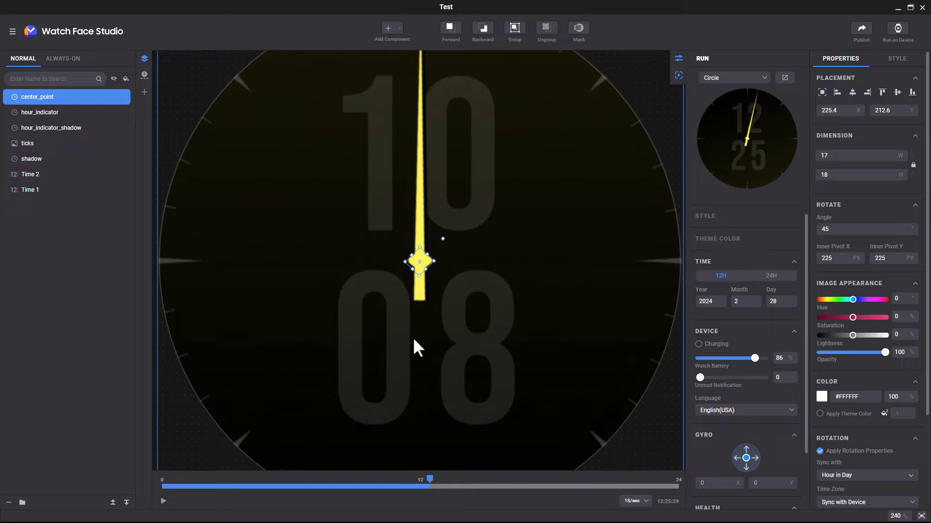
- Add a circle complication and place it right of the watch centre
click(217, 168)
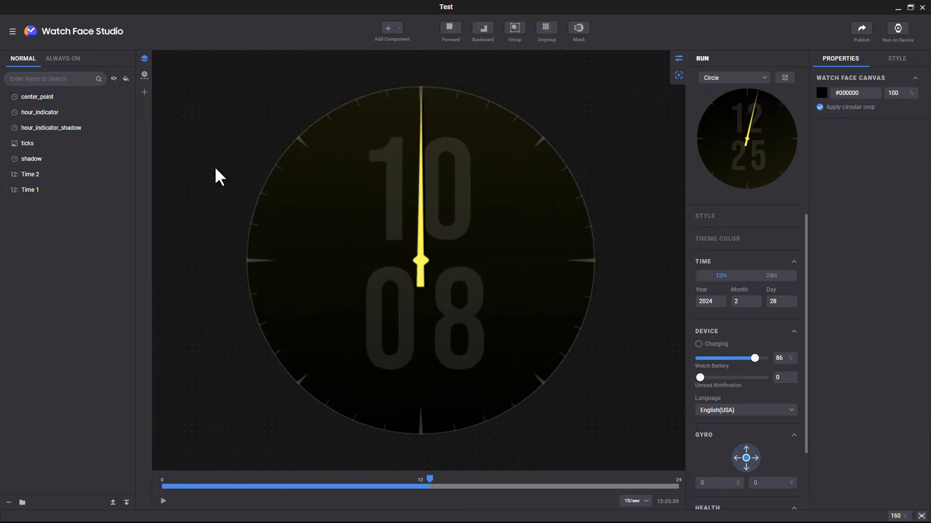
click(396, 24)
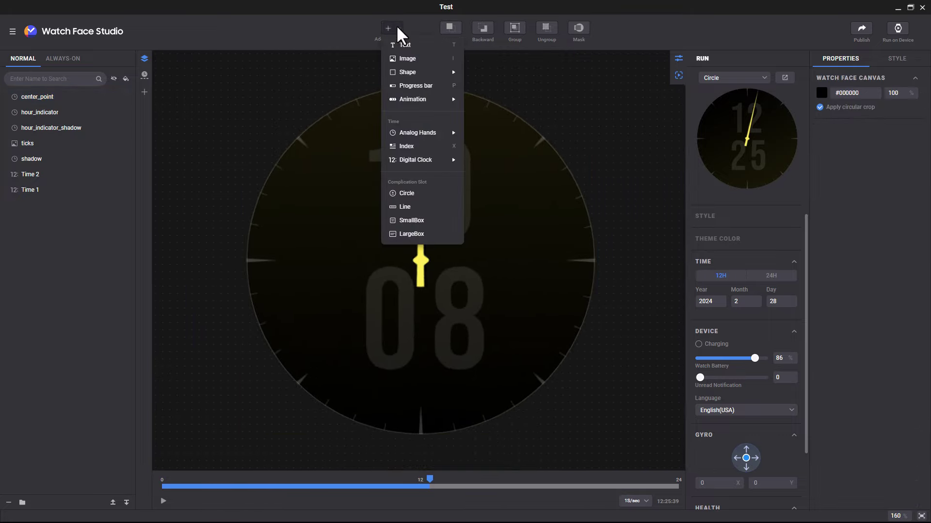
click(415, 194)
drag(421, 266, 523, 265)
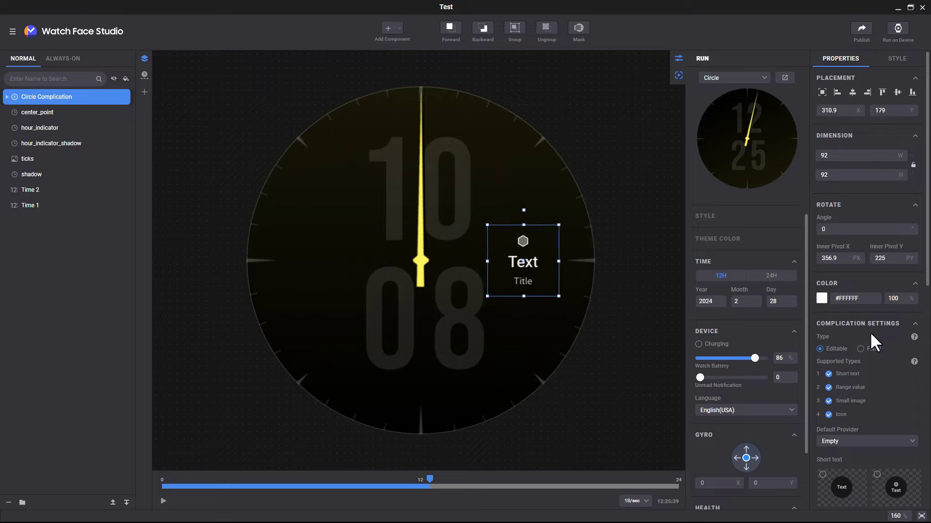
- Give the complication the ring-gauge range style, resize it to 60×60, and nudge it down-right
scroll(869, 332, down, 6)
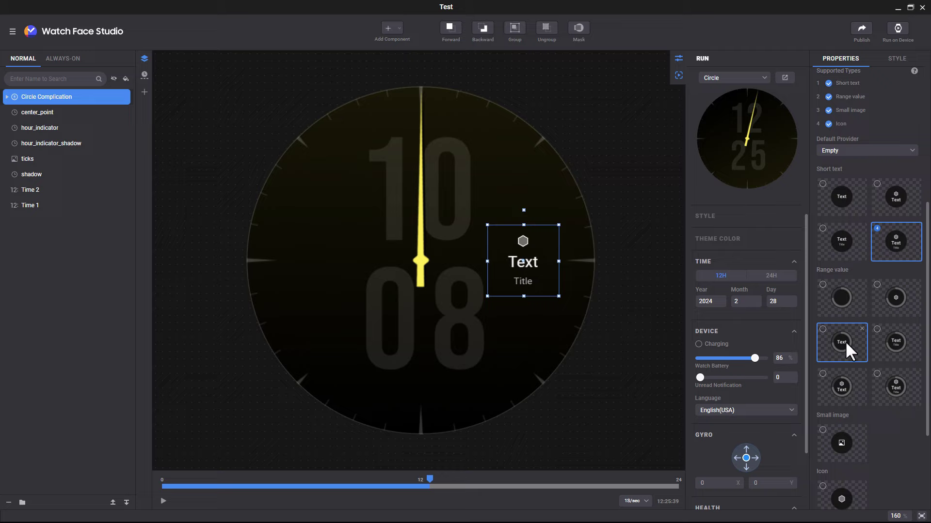
click(895, 305)
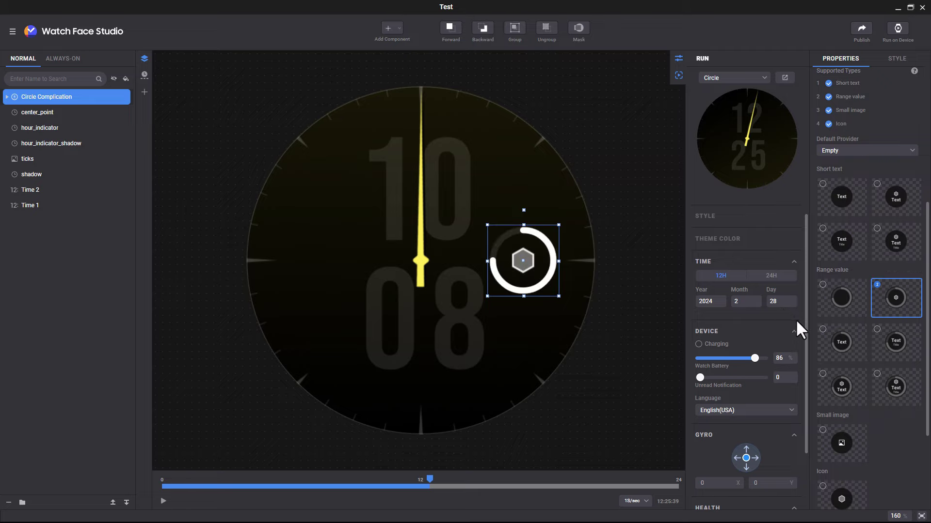
scroll(824, 335, up, 6)
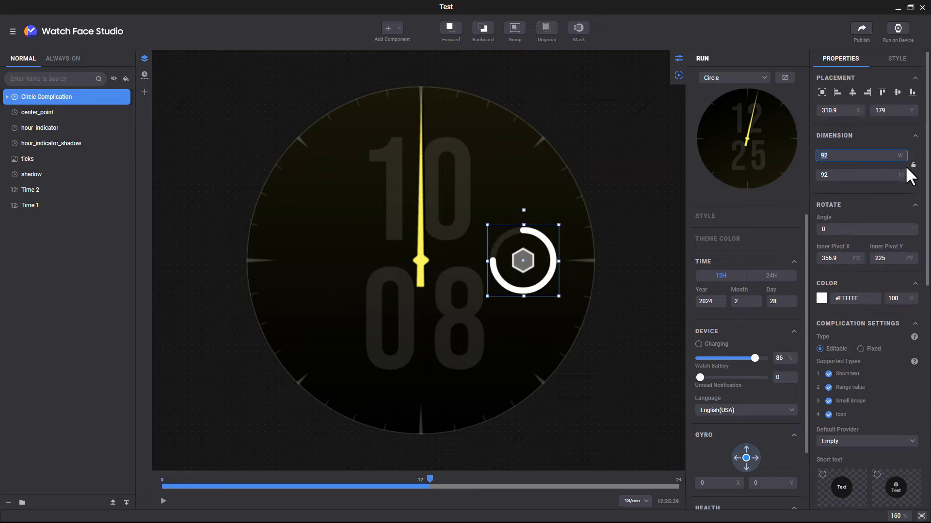
click(866, 154)
scroll(865, 153, down, 18)
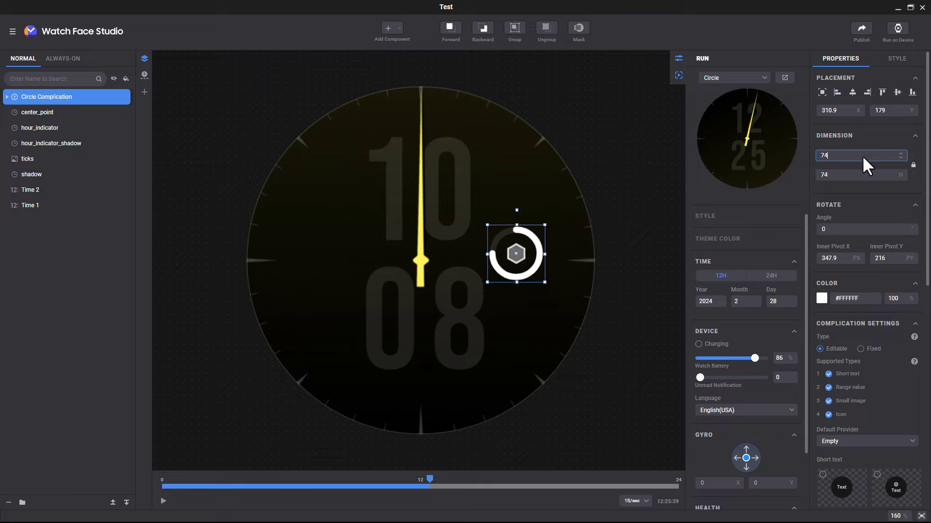
scroll(862, 155, down, 14)
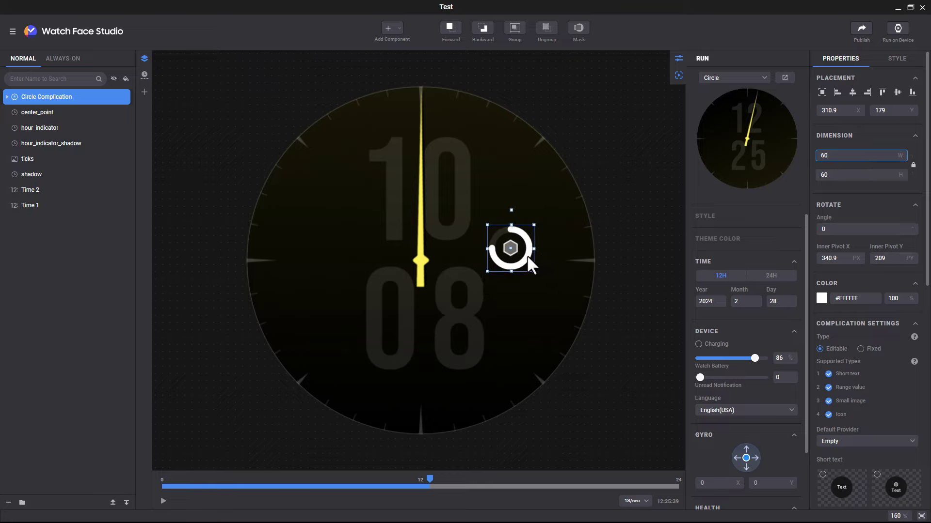
drag(527, 255, 542, 267)
scroll(859, 382, down, 5)
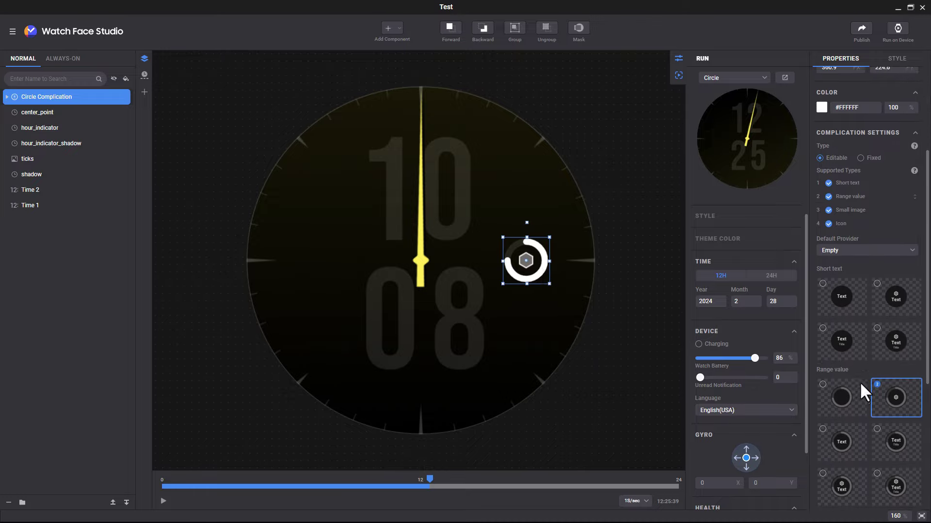
scroll(859, 382, up, 5)
- Copy the hand's yellow hex code from the Figma design
key(super)
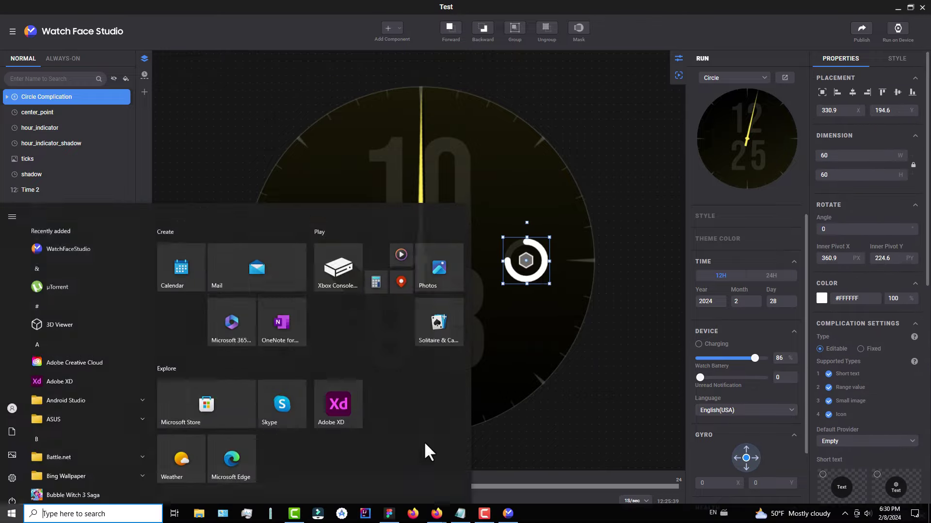
click(388, 517)
scroll(437, 271, up, 8)
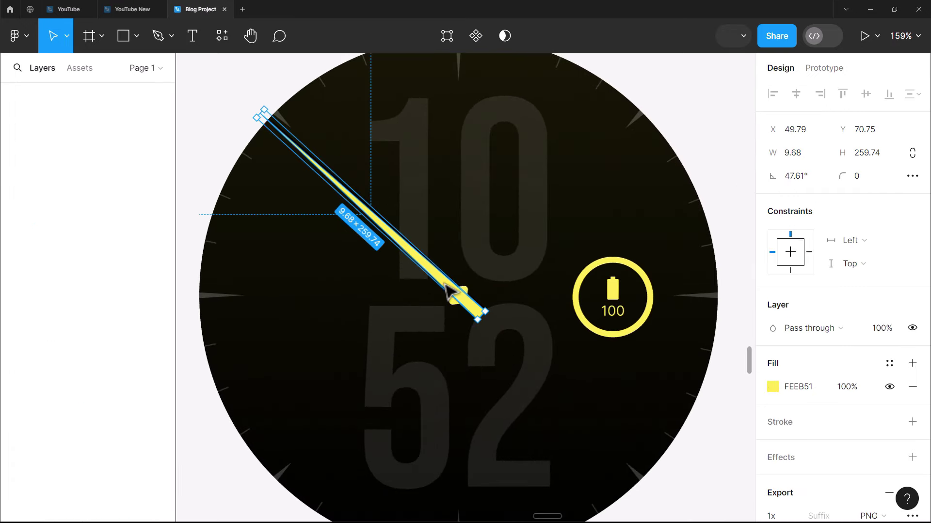
click(807, 387)
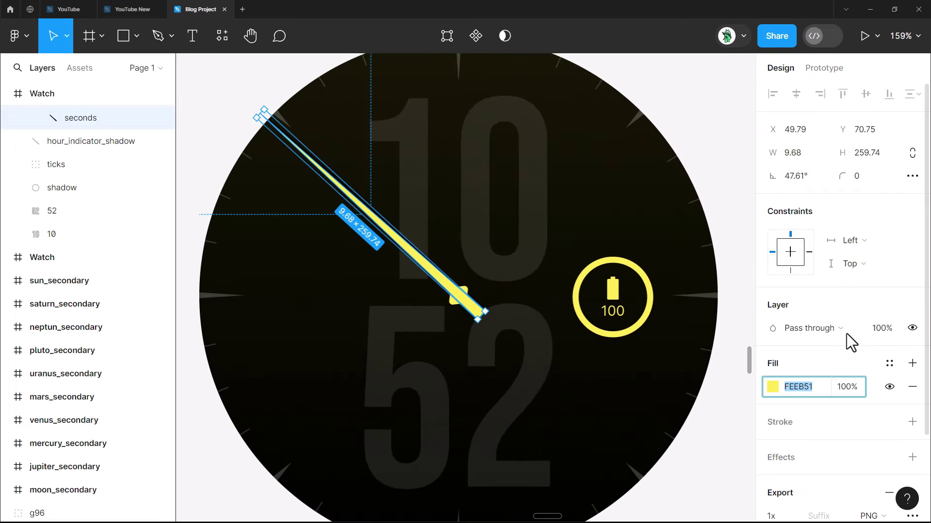
click(870, 9)
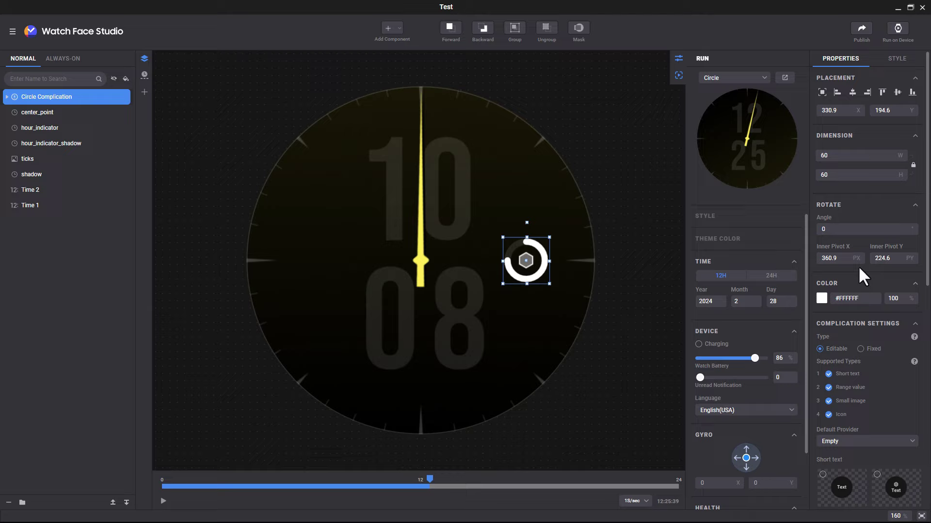
- Apply yellow #FEEB51 to the ring complication and reselect the whole Circle Complication
key(Return)
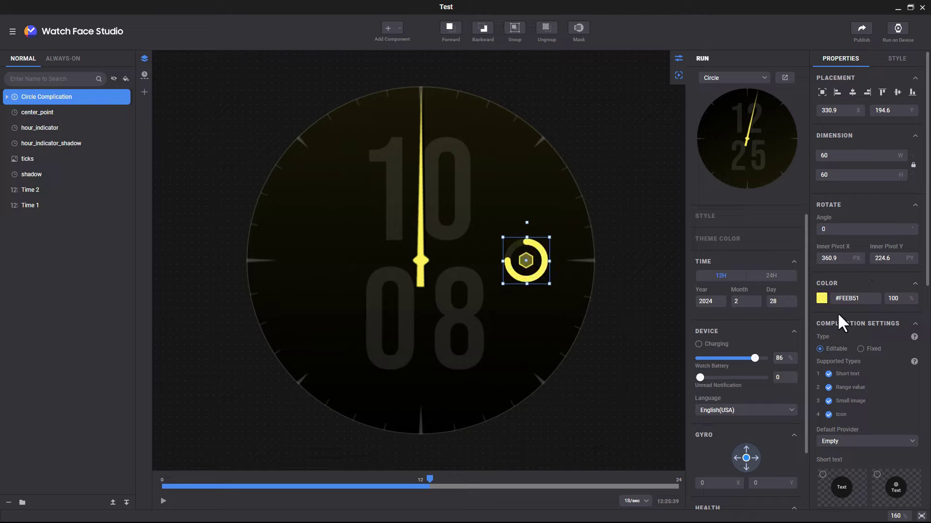
double_click(543, 264)
click(57, 96)
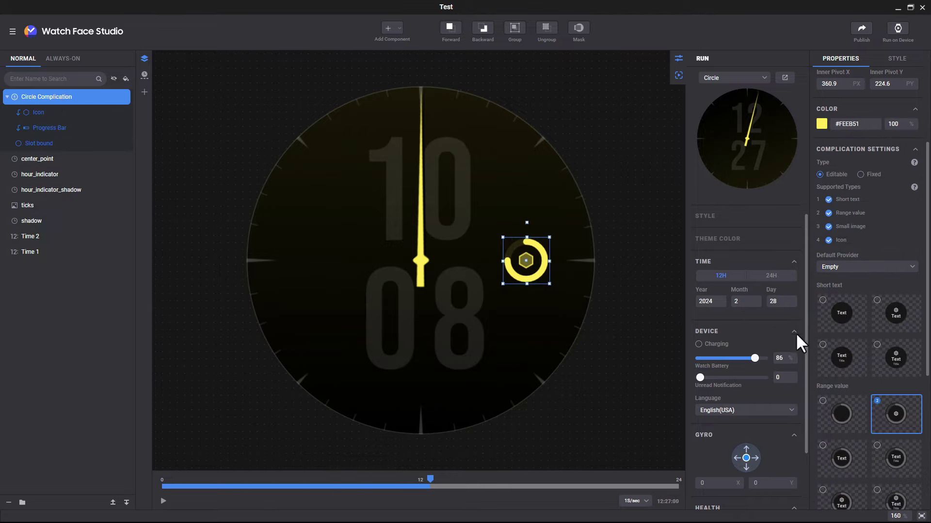
- Set Circle Complication's default provider to Watch battery and scrub the preview time earlier
click(868, 264)
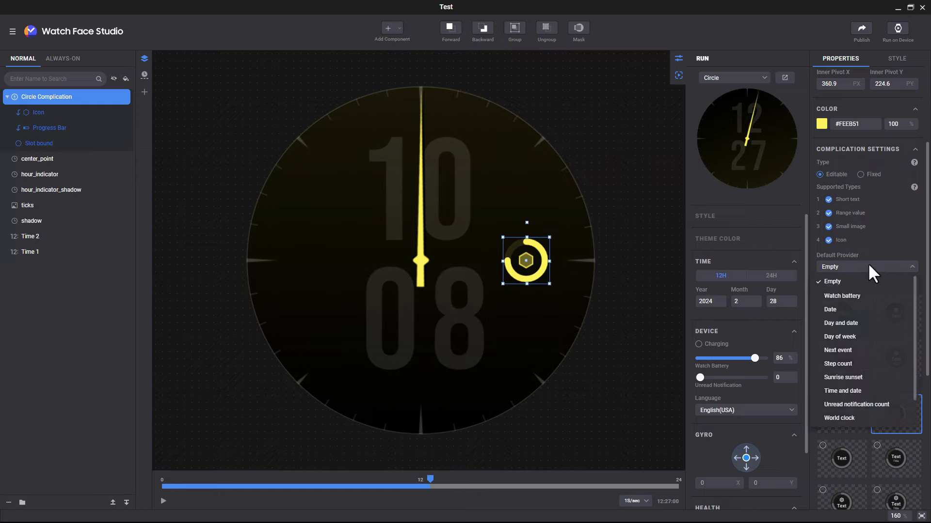
click(868, 295)
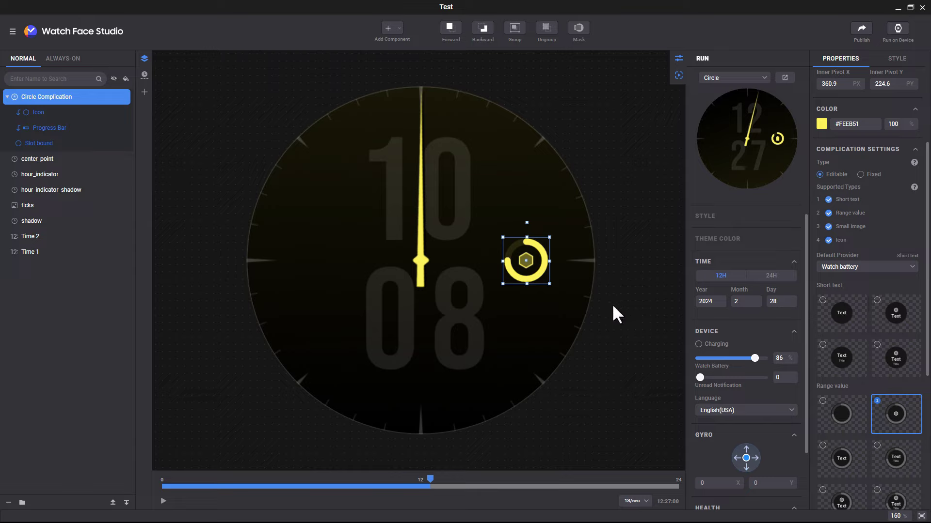
drag(430, 479, 504, 510)
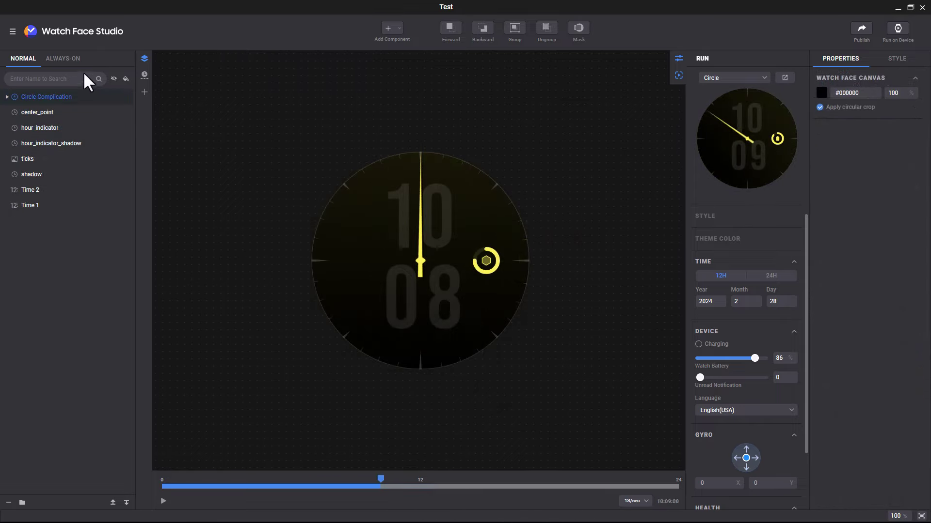
- In always-on mode, hide Circle Complication, center_point, hour_indicator, hour_indicator_shadow and shadow
click(69, 57)
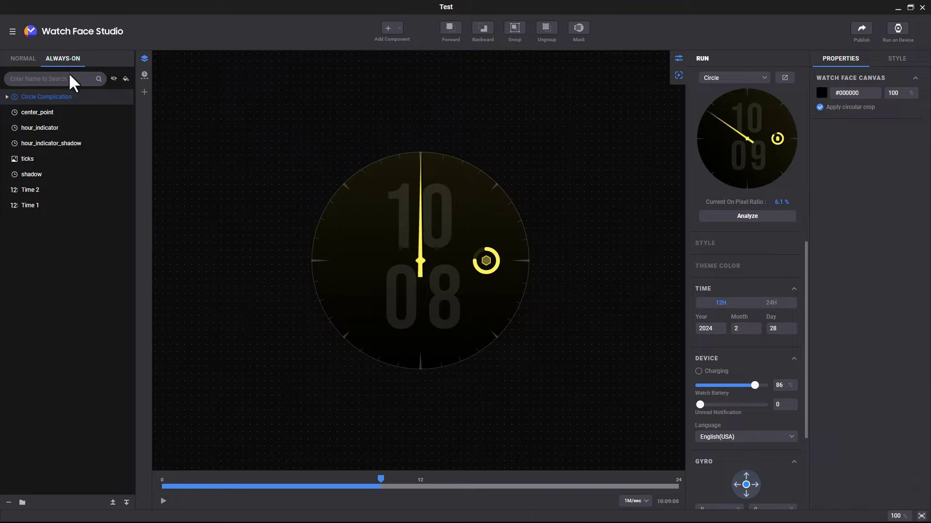
click(112, 97)
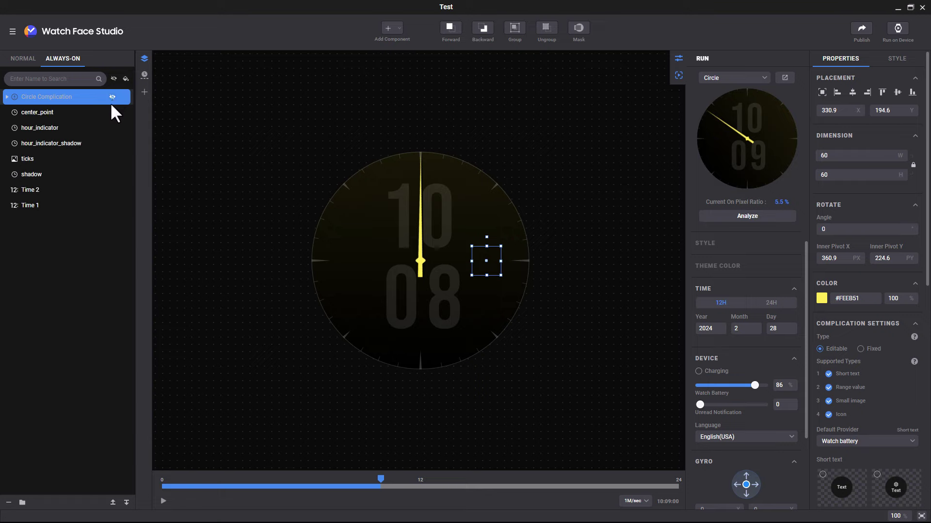
click(111, 111)
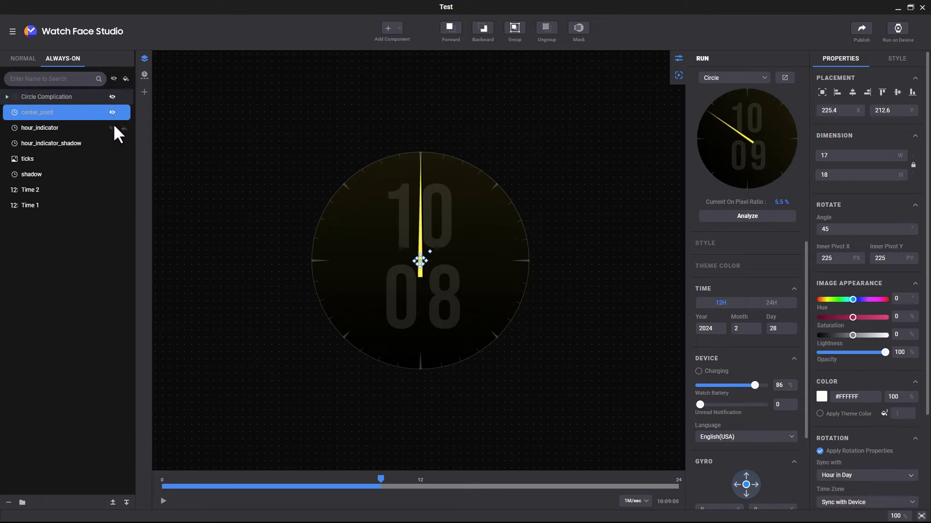
click(115, 130)
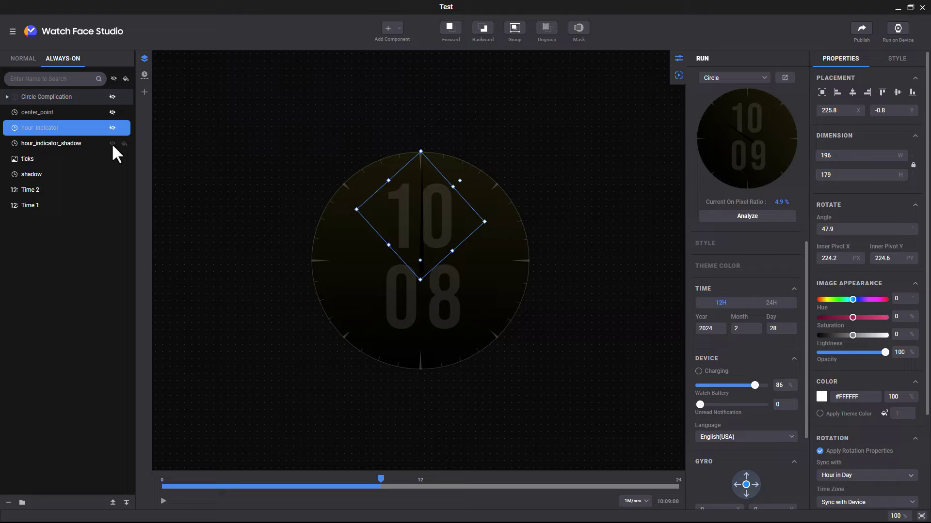
click(113, 144)
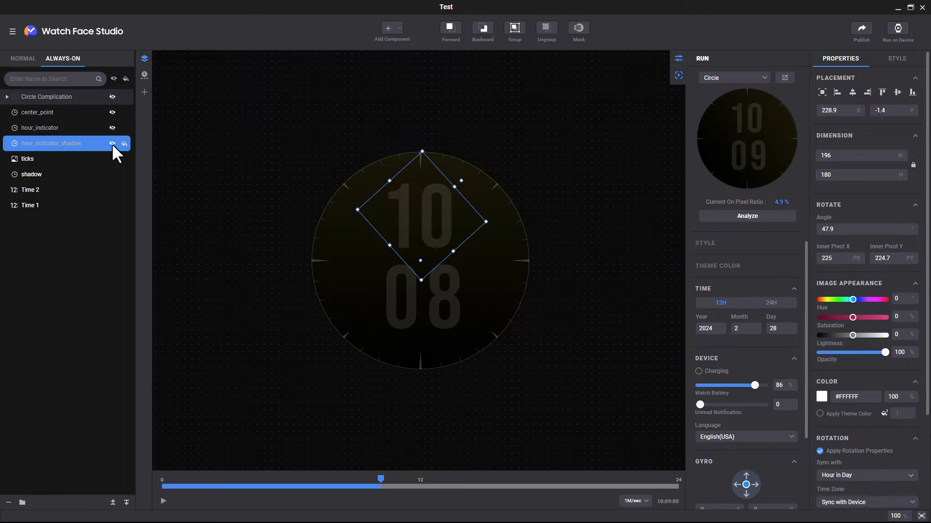
click(109, 174)
click(271, 133)
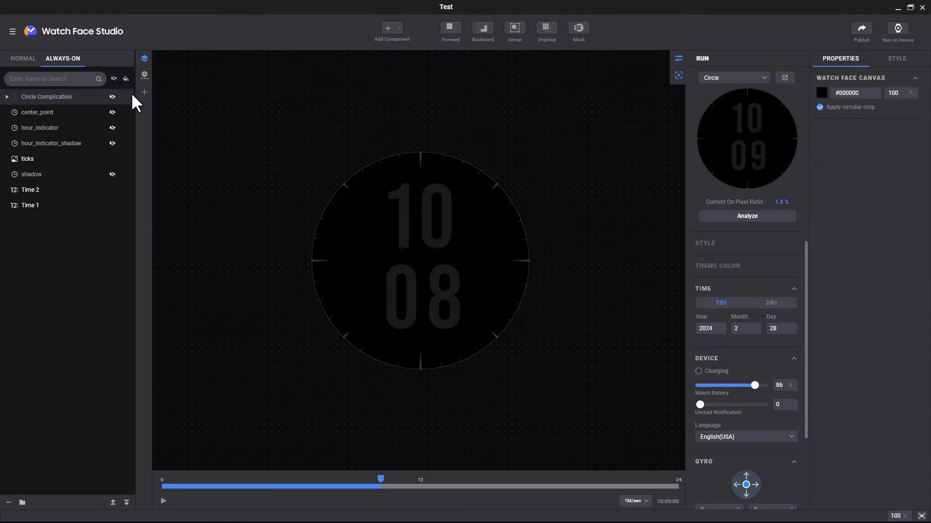
- Compare the normal display against the trimmed always-on display several times
click(27, 58)
click(51, 60)
click(28, 62)
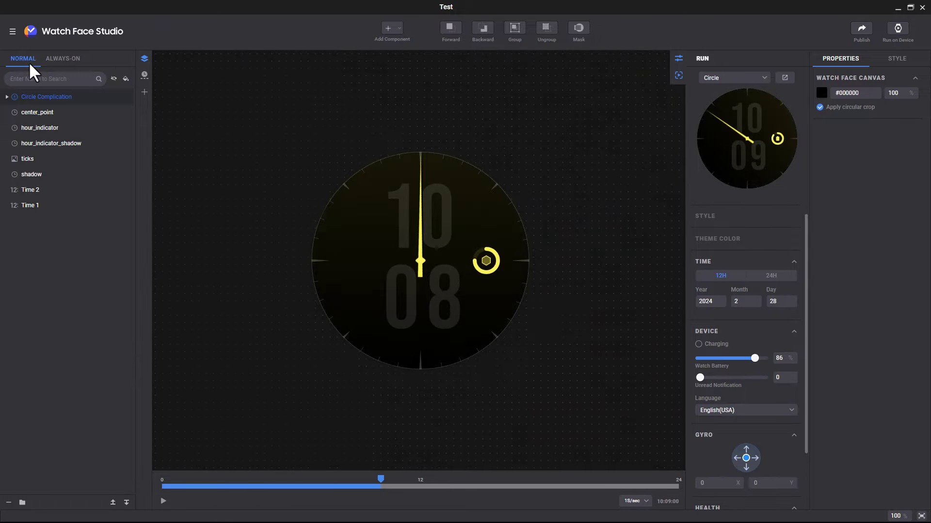
click(58, 62)
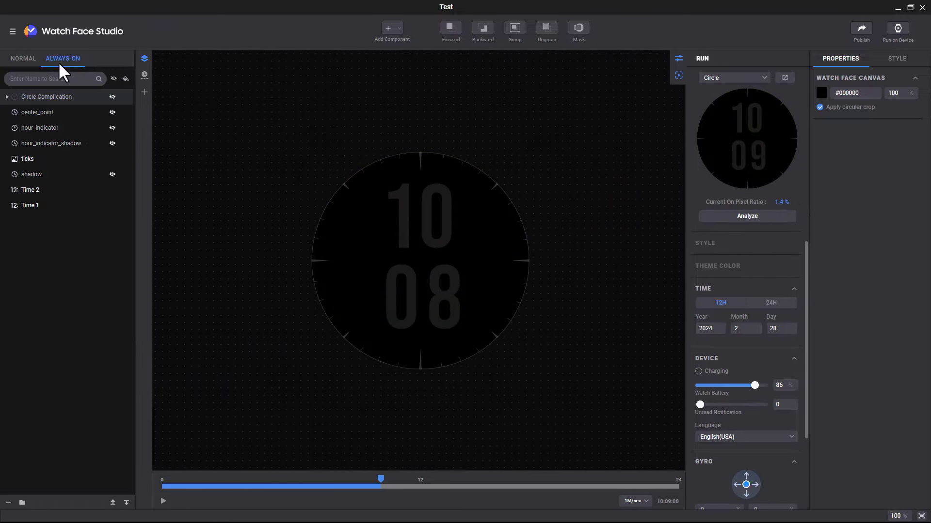
click(30, 59)
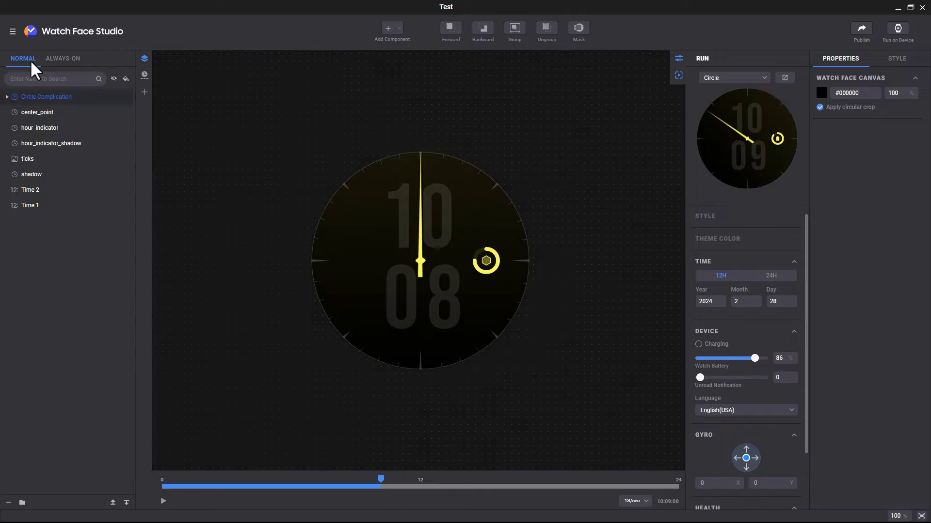
click(56, 59)
- Show the normal display, read the Watch faces guide to Power considerations, then return to Play Console Home
click(21, 57)
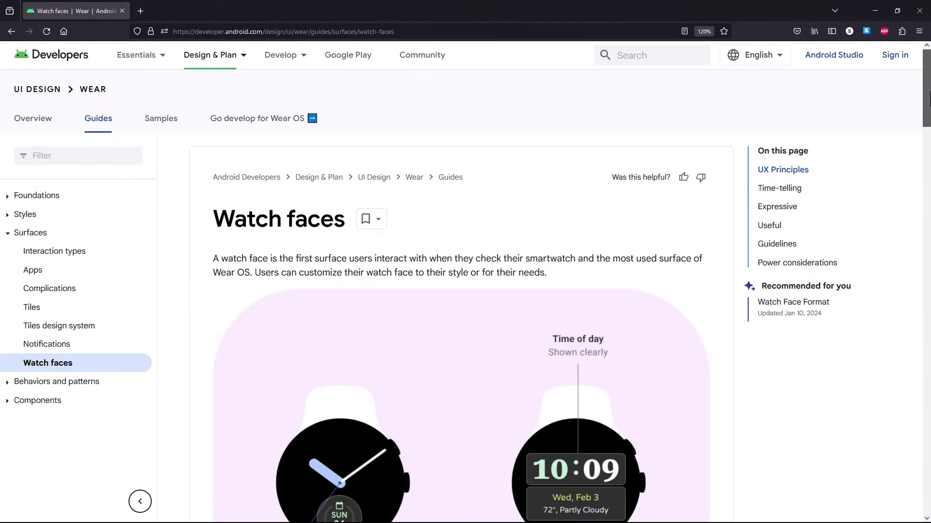
drag(928, 100, 921, 247)
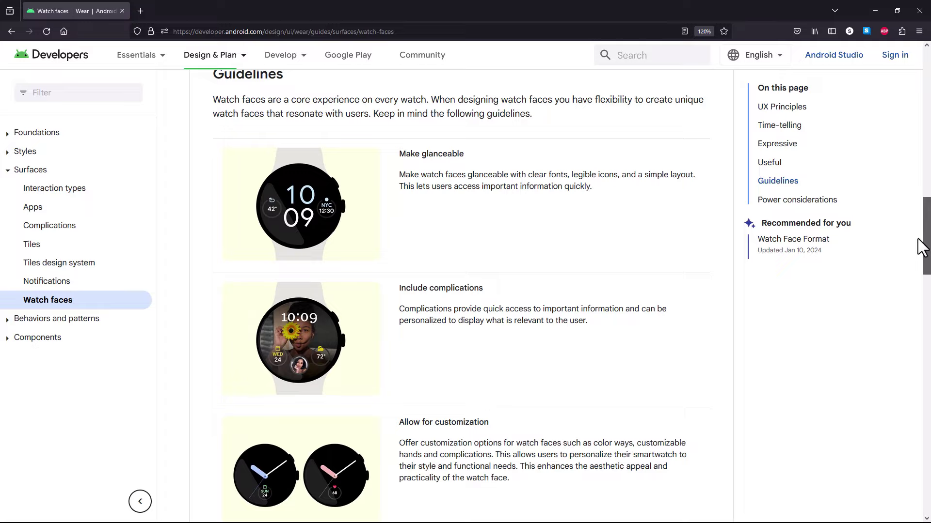
drag(921, 248, 922, 284)
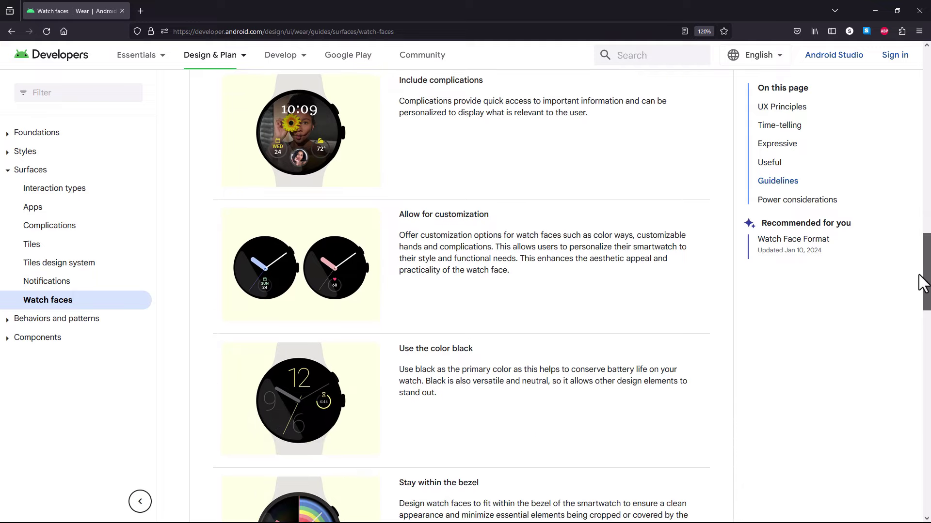
drag(923, 284, 923, 306)
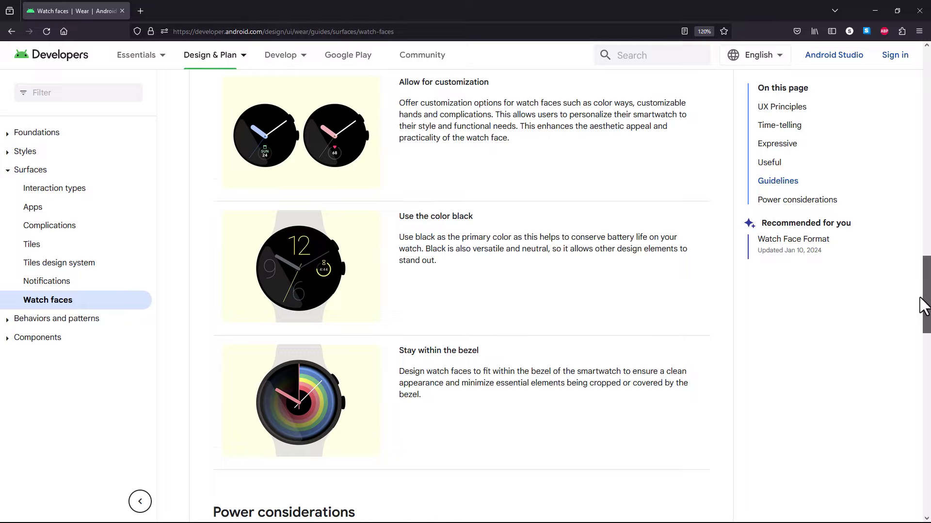
drag(923, 306, 919, 357)
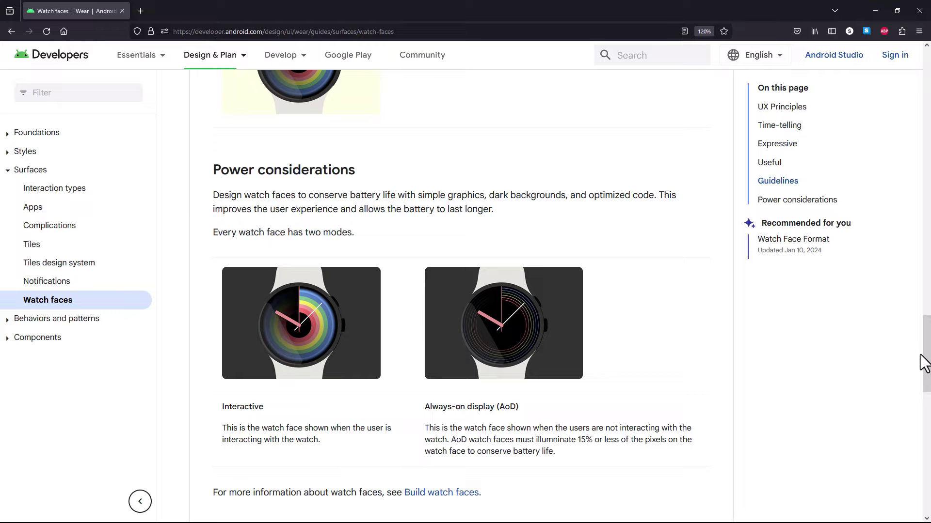
key(alt+Left)
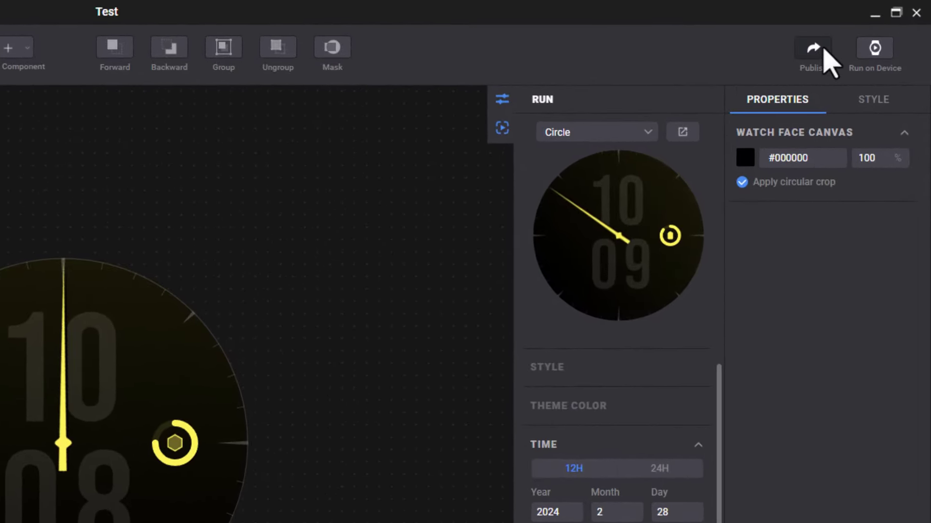
- Open the publish settings and keep AAB as the Publish Type
click(824, 49)
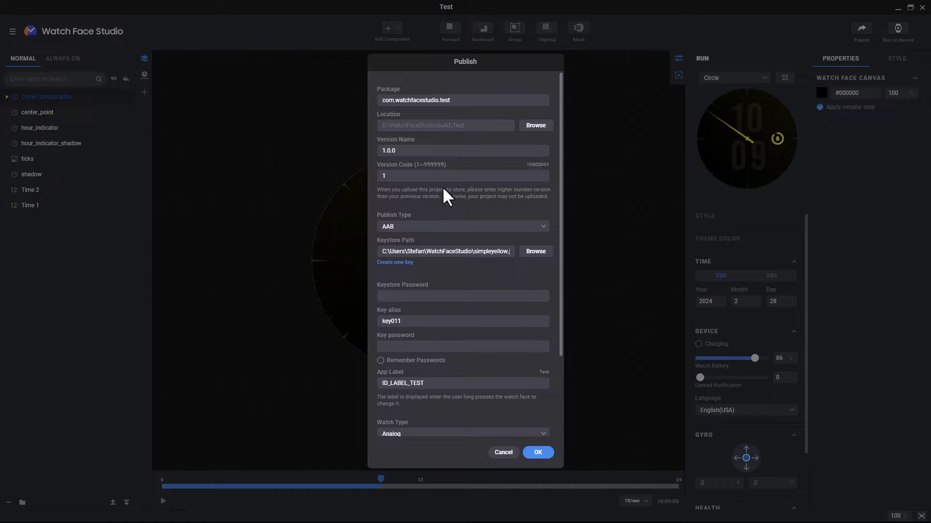
click(541, 226)
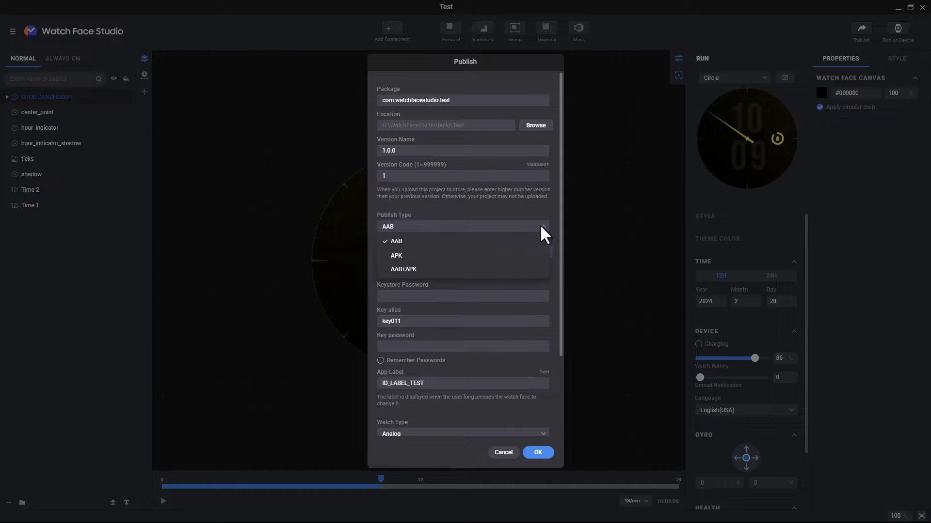
click(541, 226)
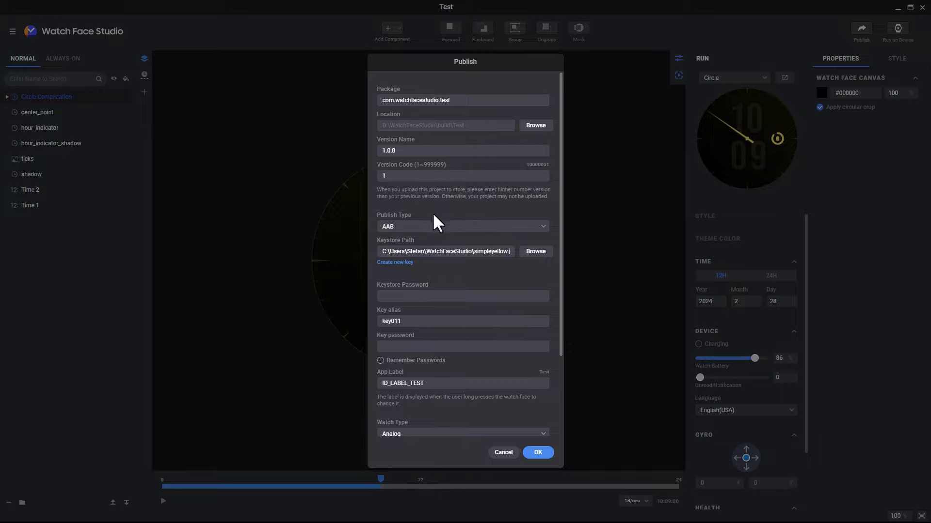
- Choose ID_LABEL_TEST as the app label's Text ID
scroll(532, 261, down, 3)
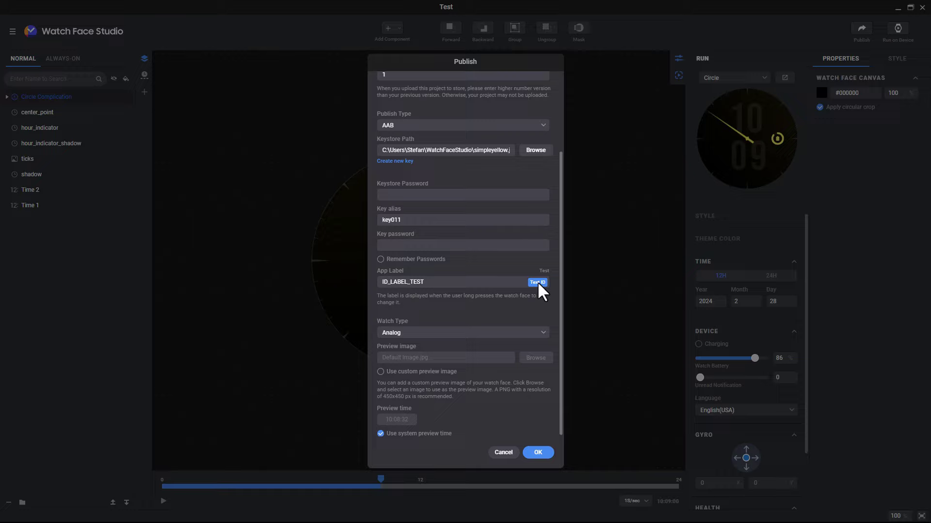
click(537, 282)
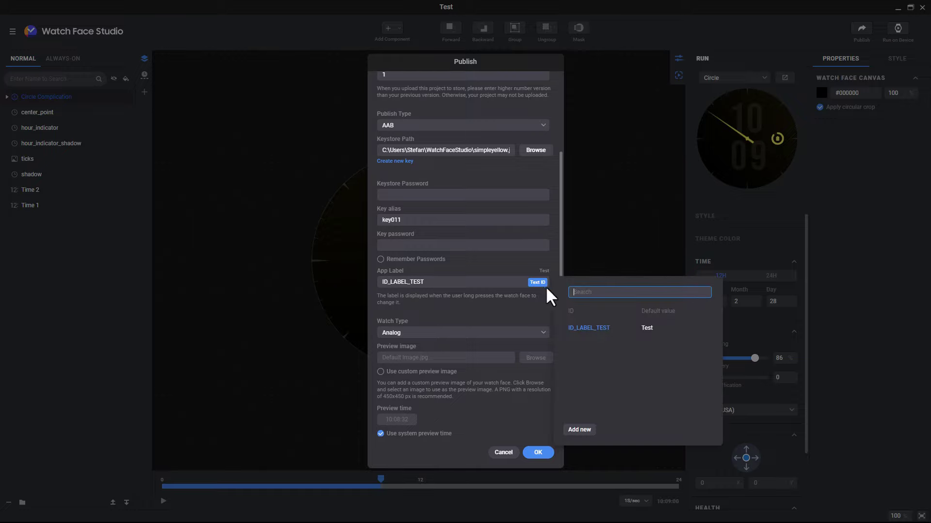
click(648, 329)
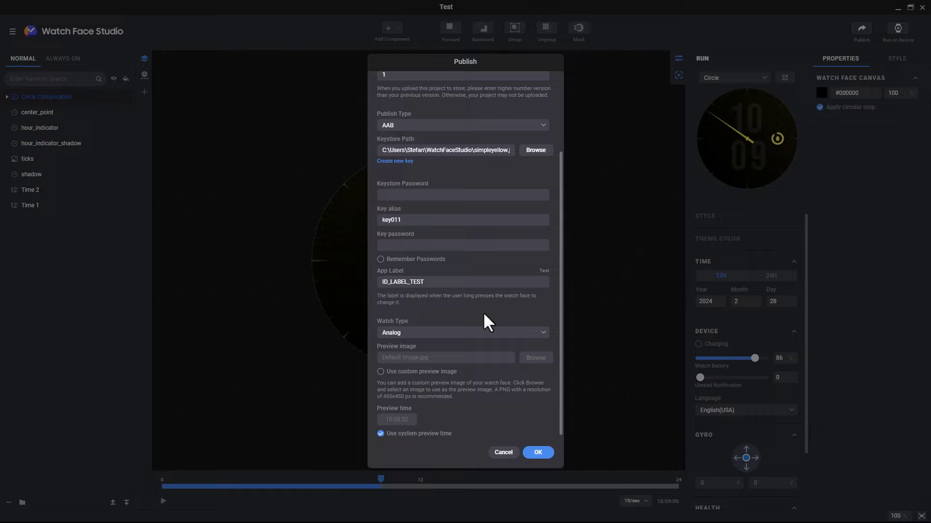
click(532, 283)
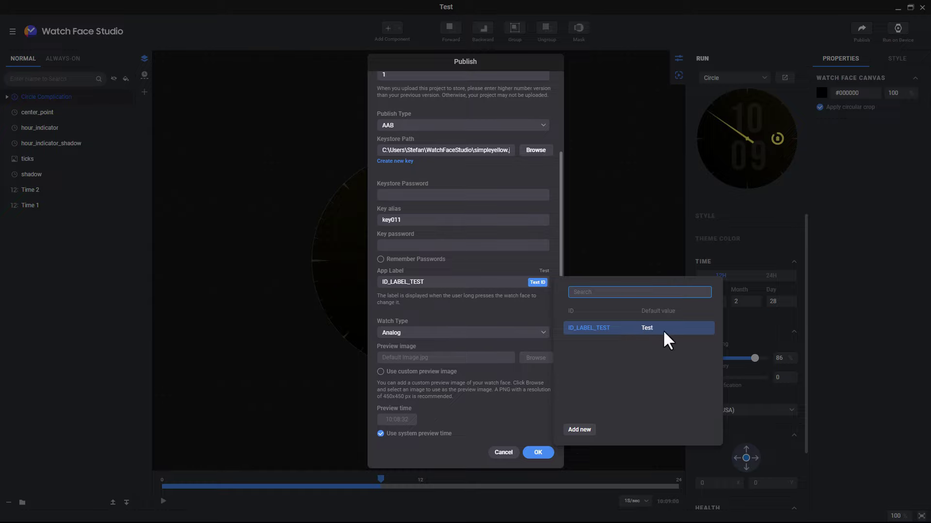
click(550, 268)
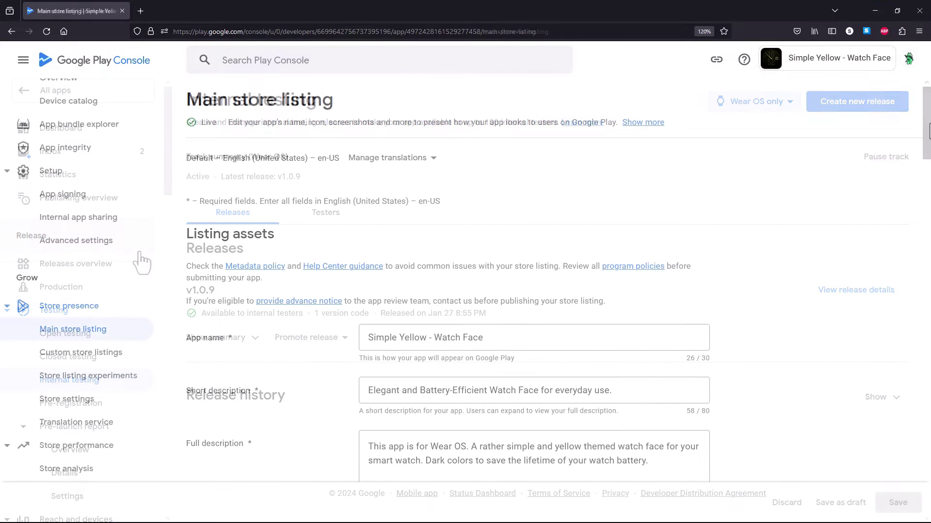
- Scroll the Main store listing and highlight the Wear OS sentence in Full description
drag(929, 131, 929, 144)
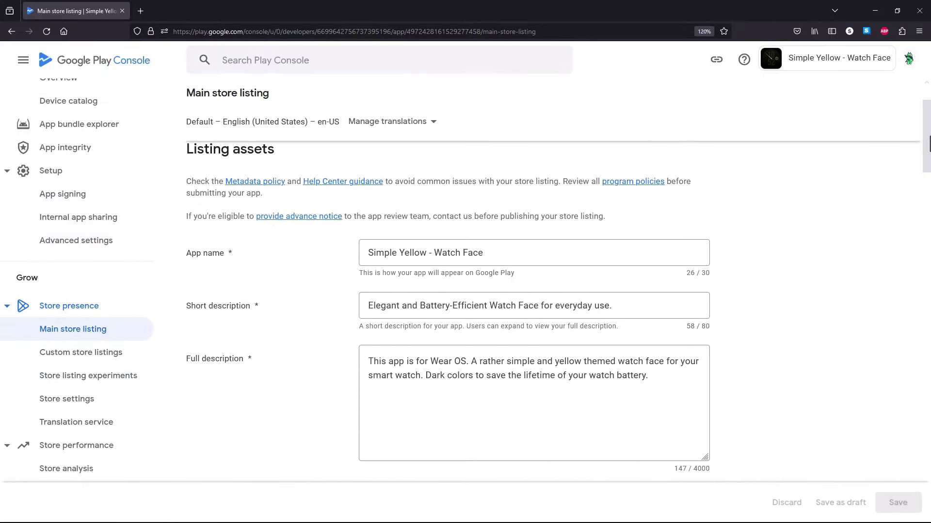
drag(368, 362, 468, 364)
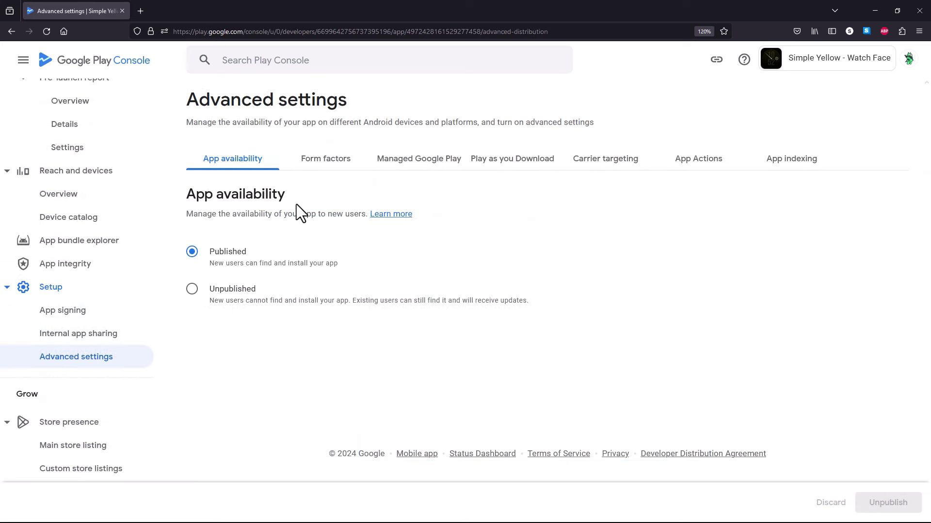
- Check Wear OS under Form factors, then highlight the watch face tags in Store settings
click(320, 160)
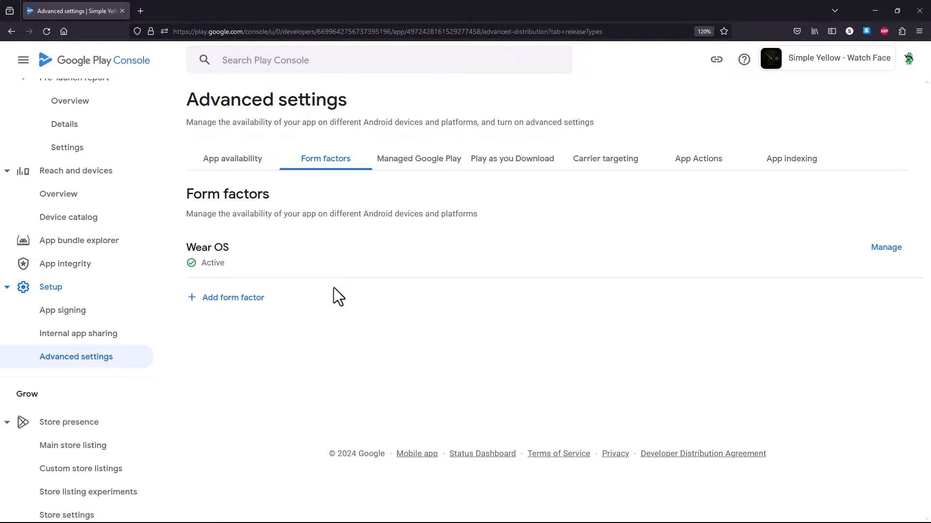
scroll(83, 356, down, 2)
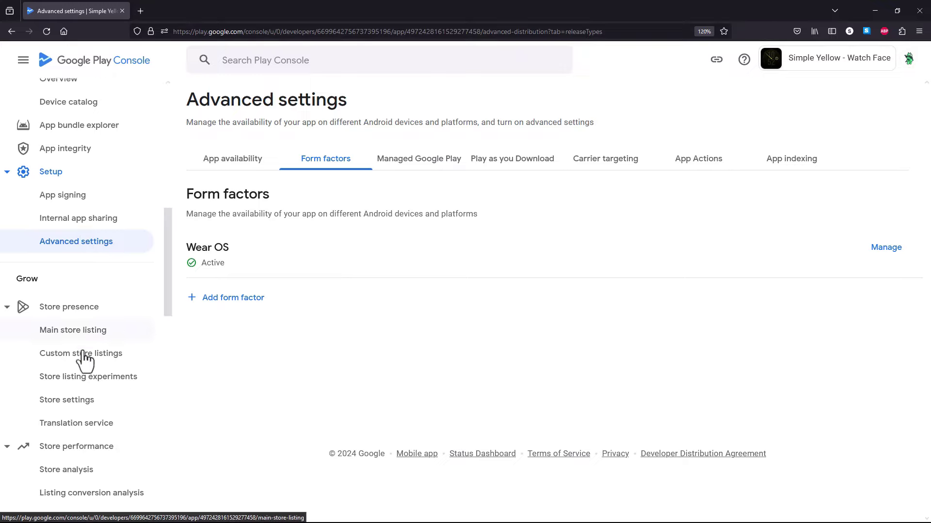
click(83, 409)
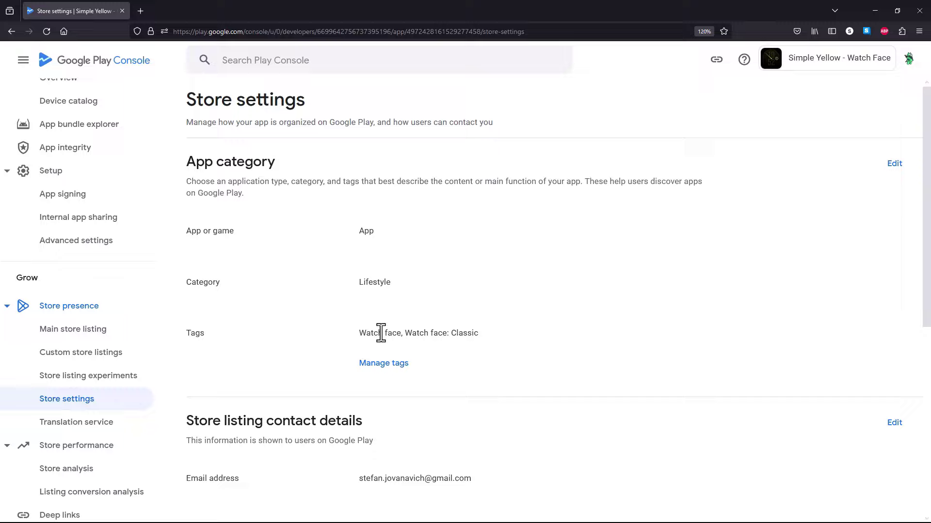
drag(359, 333, 513, 330)
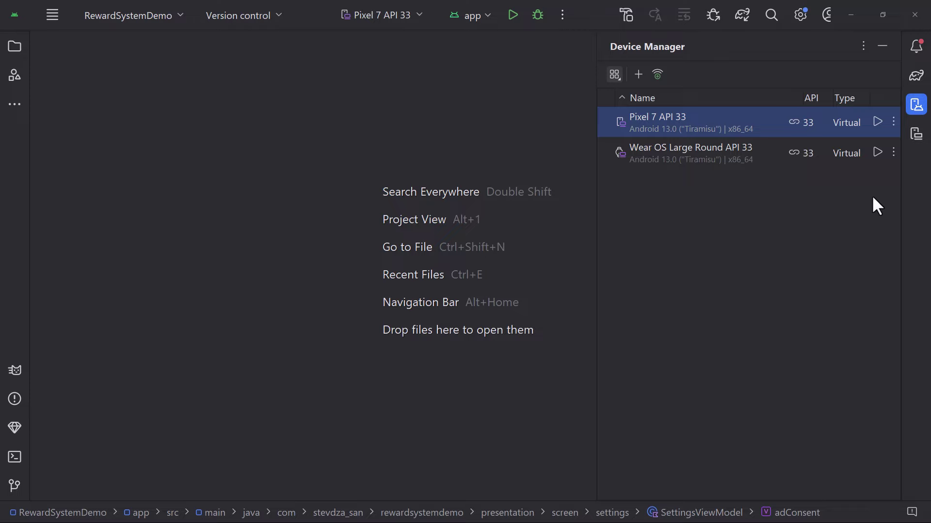
- Show the Pixel 7 API 33 menu with Pair Wearable and View Paired Device(s)
click(893, 121)
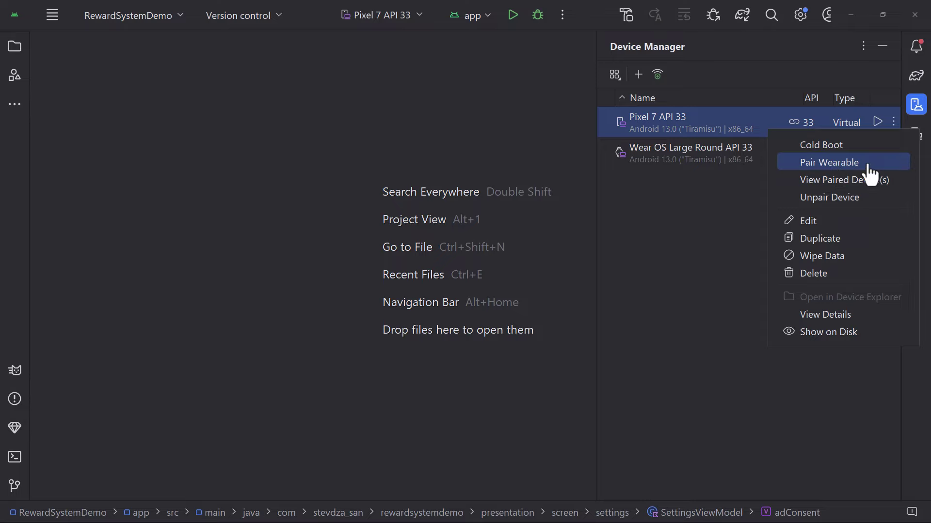
click(698, 196)
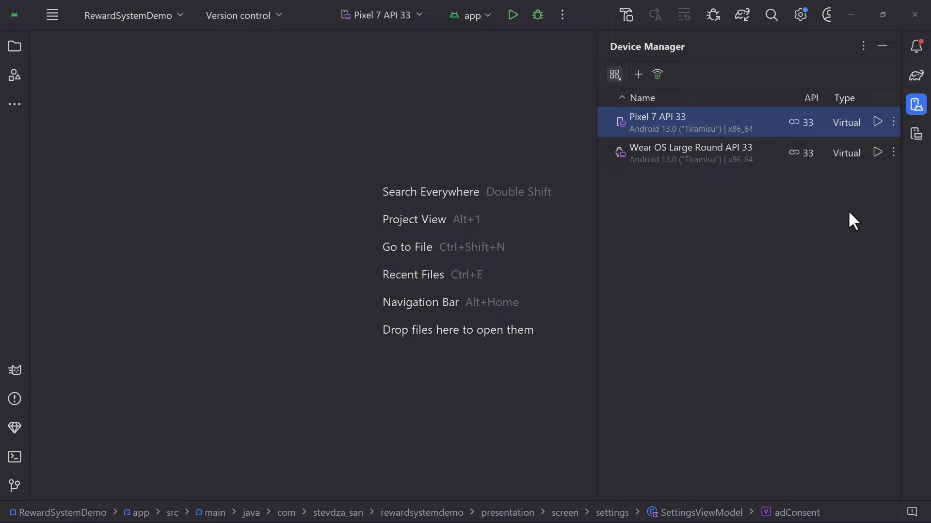
click(893, 121)
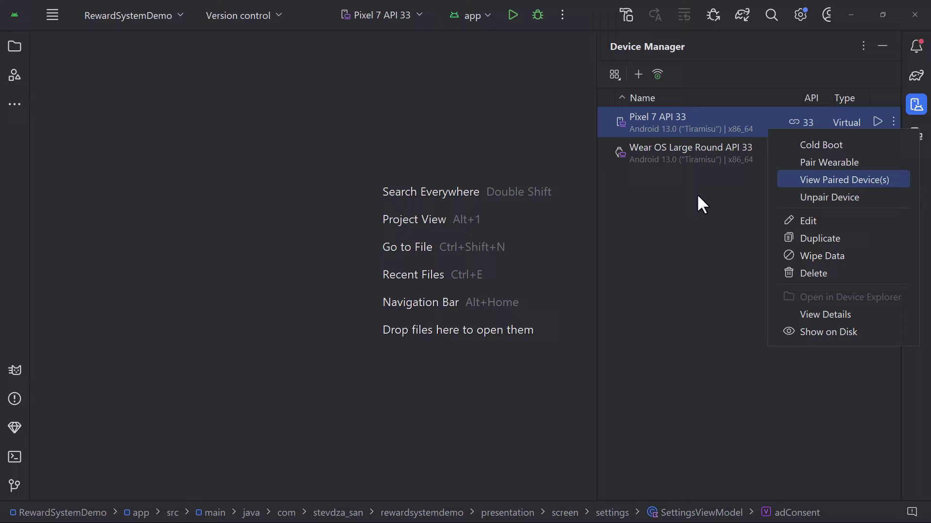
key(Escape)
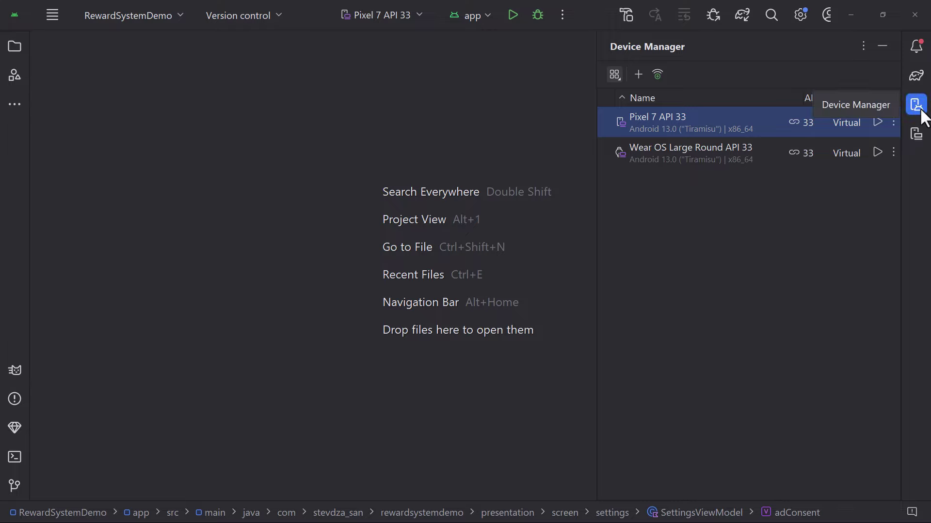
click(893, 121)
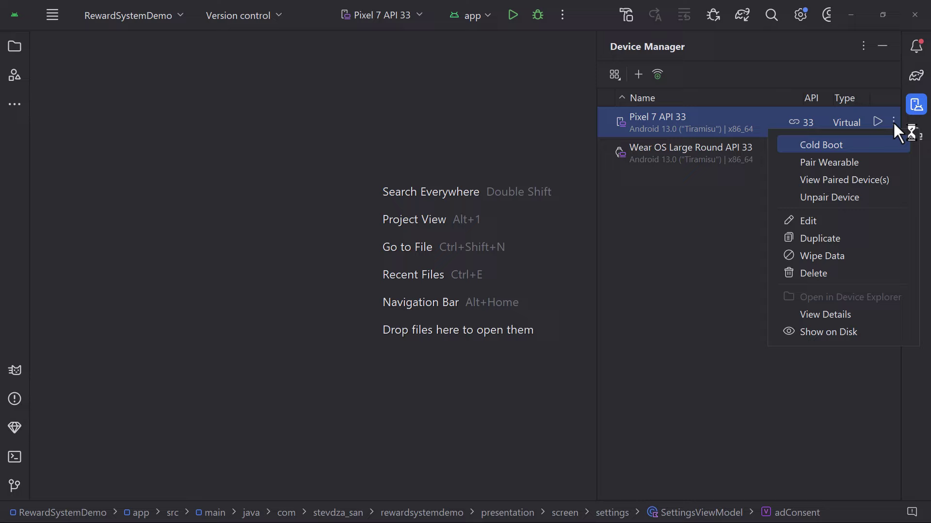